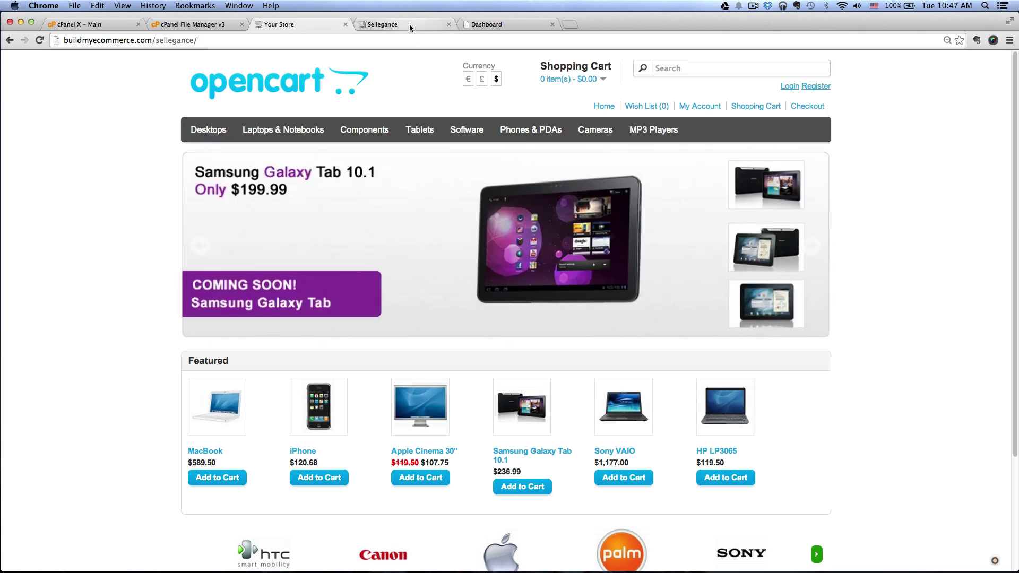
- Review the Sellegance demo storefront from the header and featured products down to the footer
left_click(409, 24)
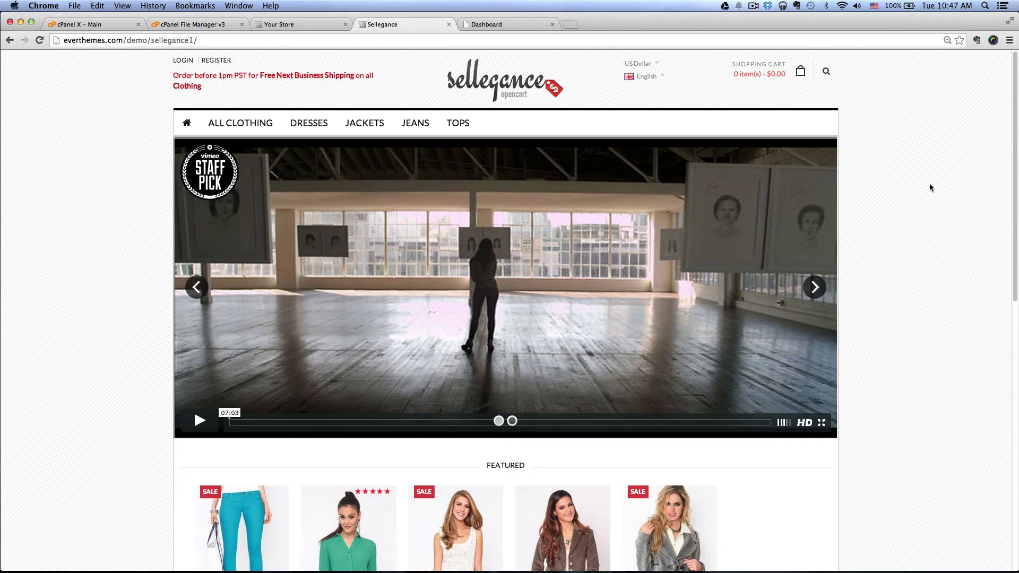
scroll(931, 188, "down", 5)
scroll(935, 193, "down", 6)
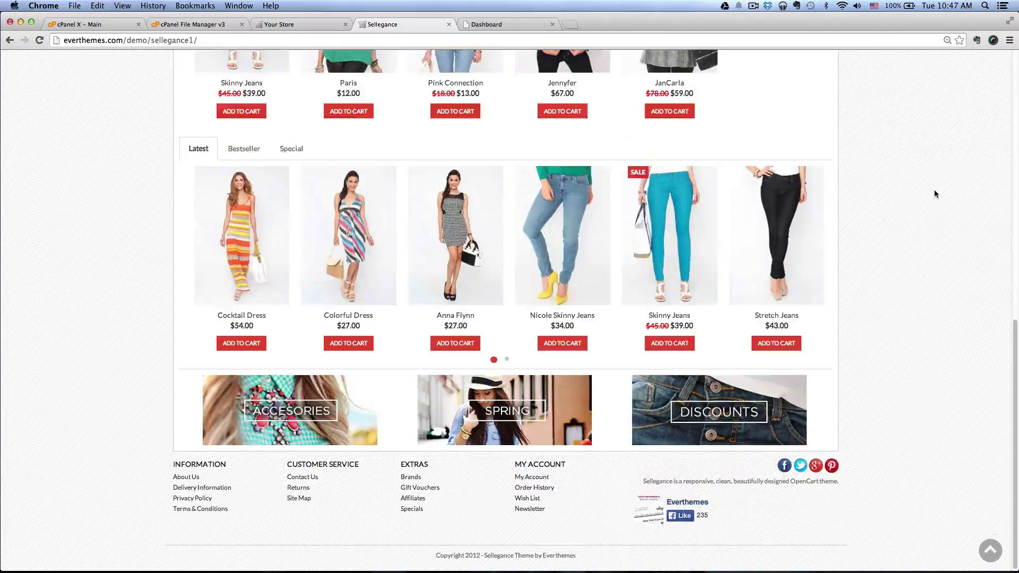
scroll(936, 193, "up", 6)
scroll(936, 193, "up", 5)
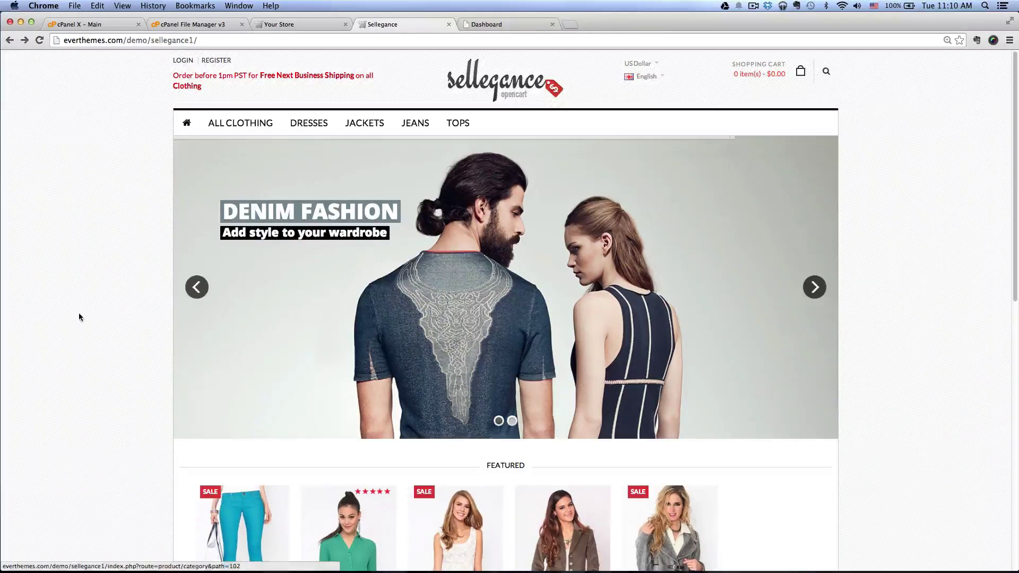
- Switch to Finder, extract the themeforest Sellegance theme zip on the Desktop and open the extracted folder
mouse_move(112, 571)
left_click(83, 562)
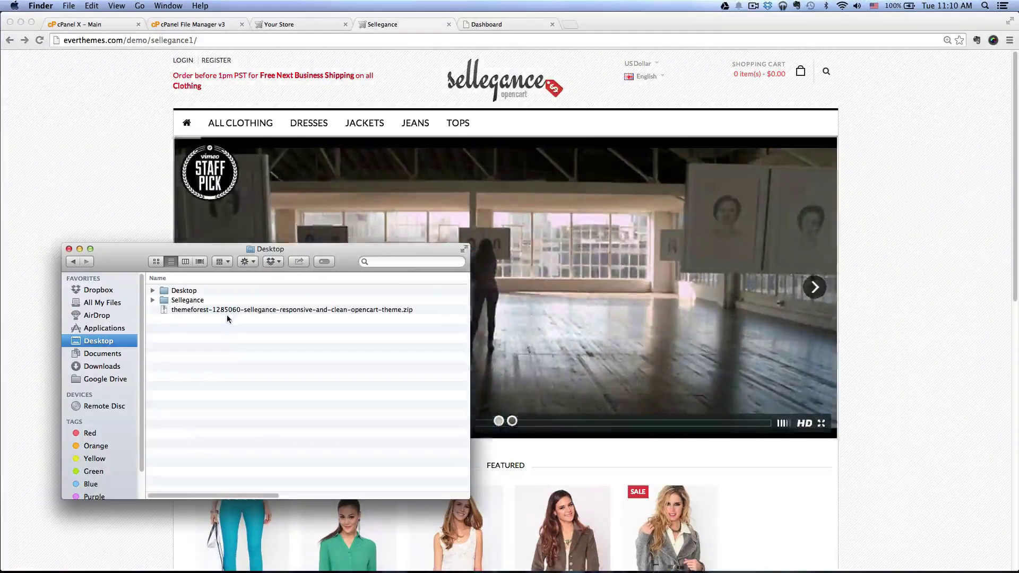
left_click(228, 312)
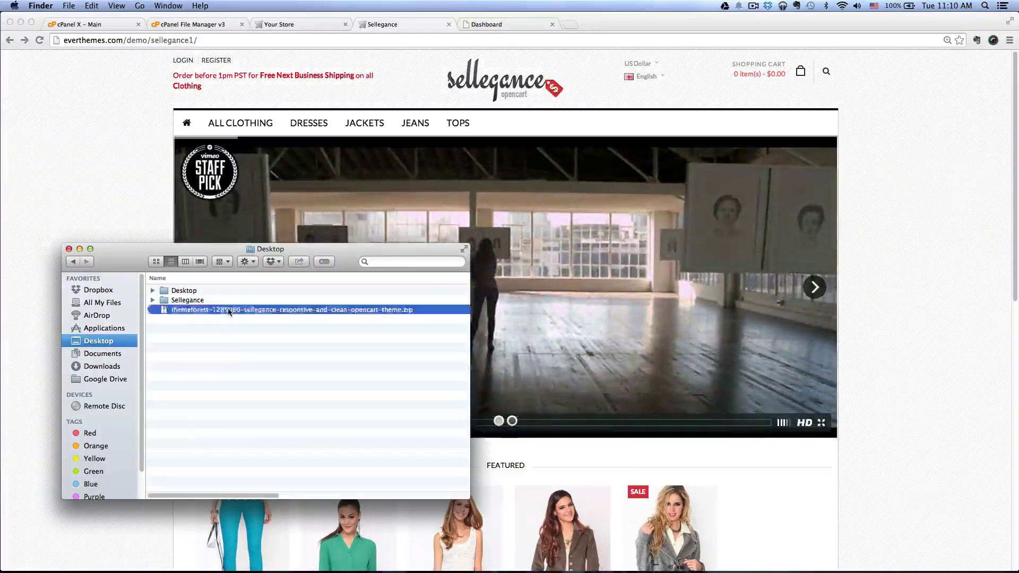
double_click(270, 310)
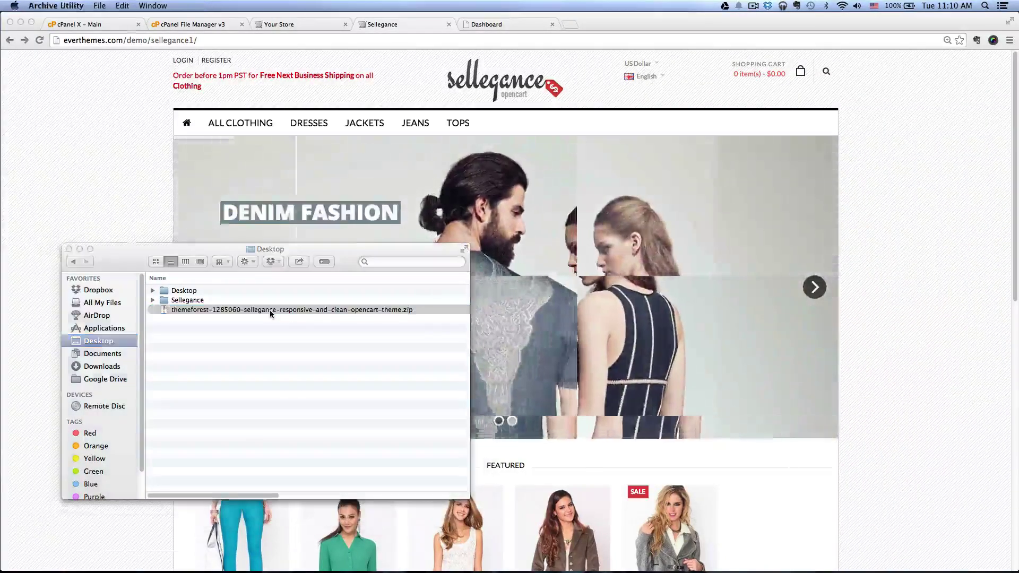
double_click(260, 310)
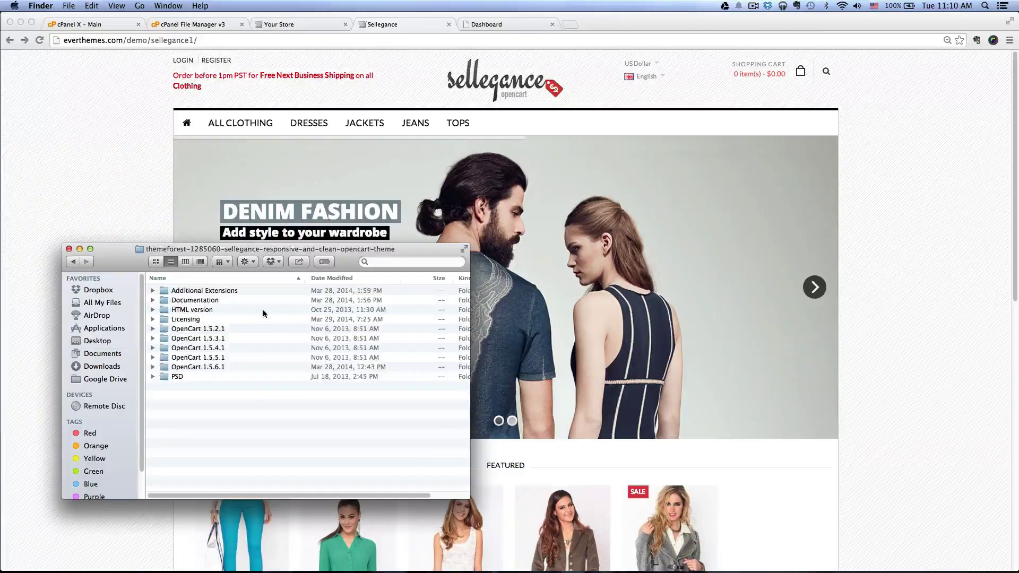
- Open the OpenCart 1.5.6.1 folder from among the theme's version folders and look over its subfolders
left_click_drag(236, 329, 244, 367)
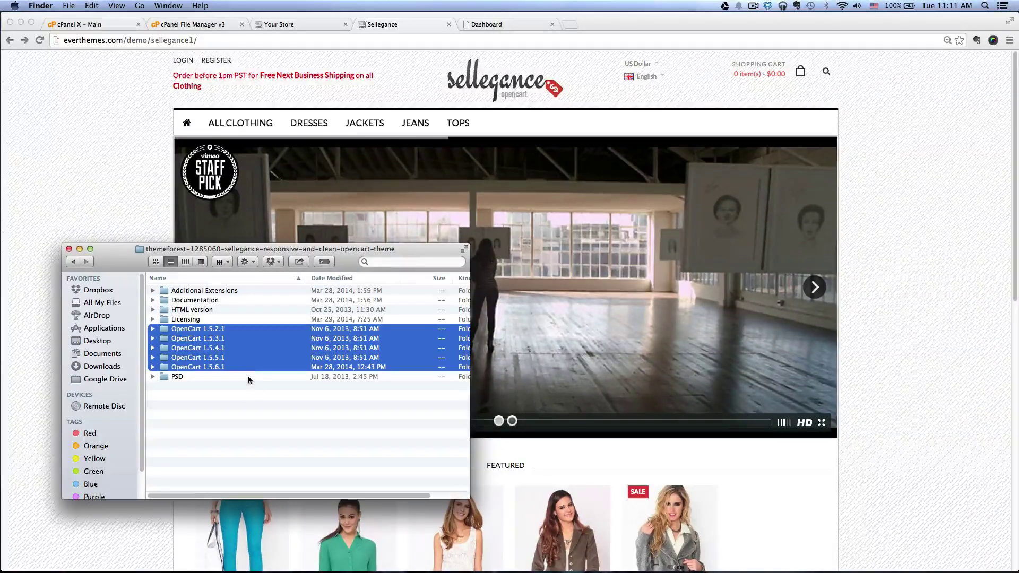
left_click(242, 423)
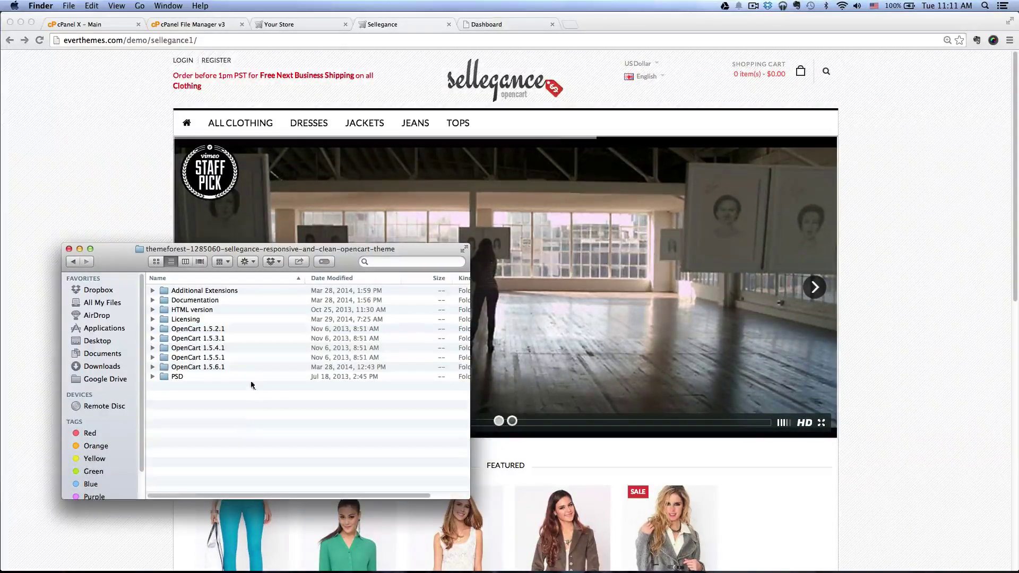
left_click(240, 367)
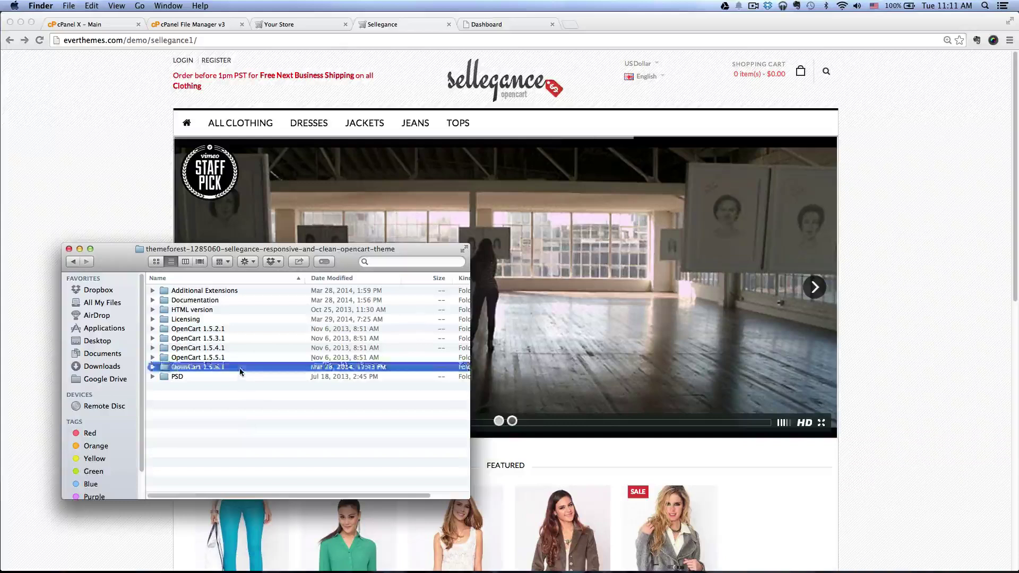
double_click(212, 370)
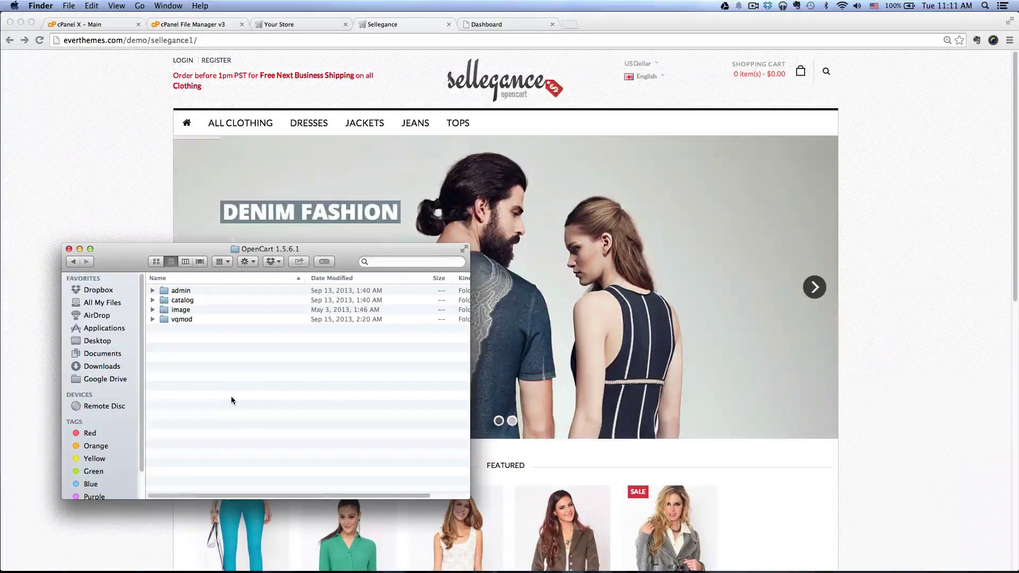
left_click_drag(227, 395, 159, 319)
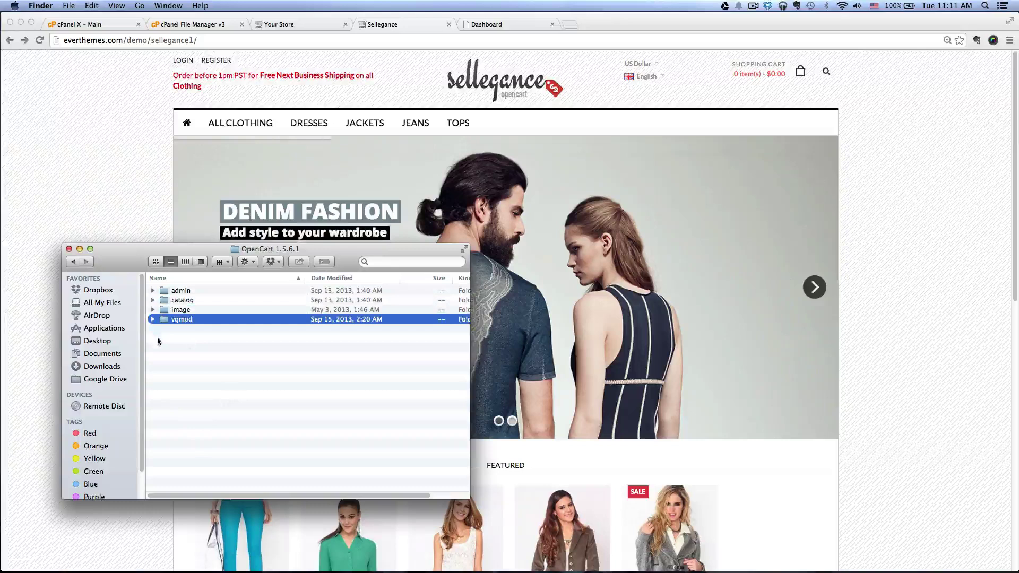
left_click(189, 353)
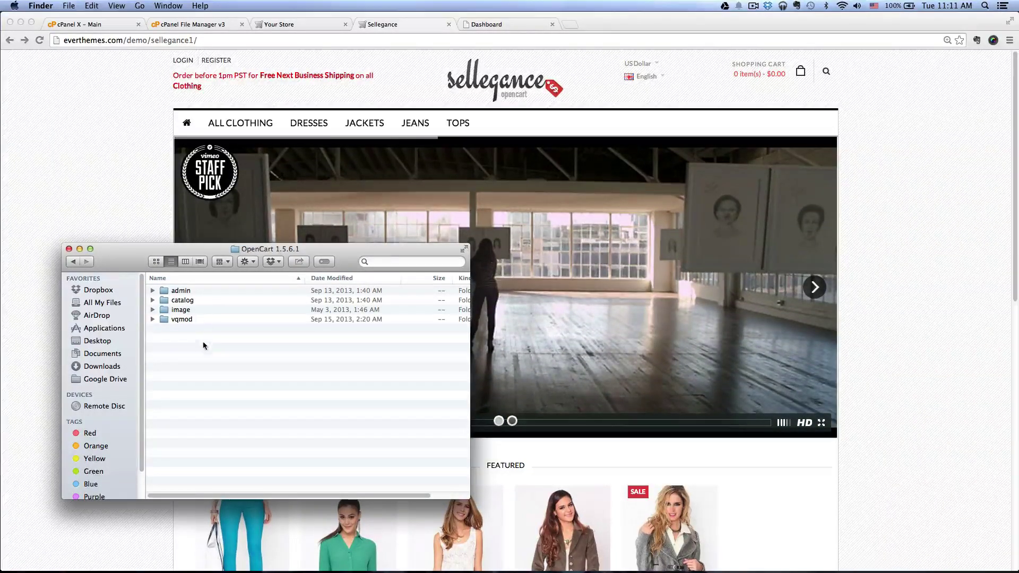
- Compress the admin, catalog, image and vqmod folders into a single zip archive
left_click_drag(210, 317, 186, 289)
right_click(185, 302)
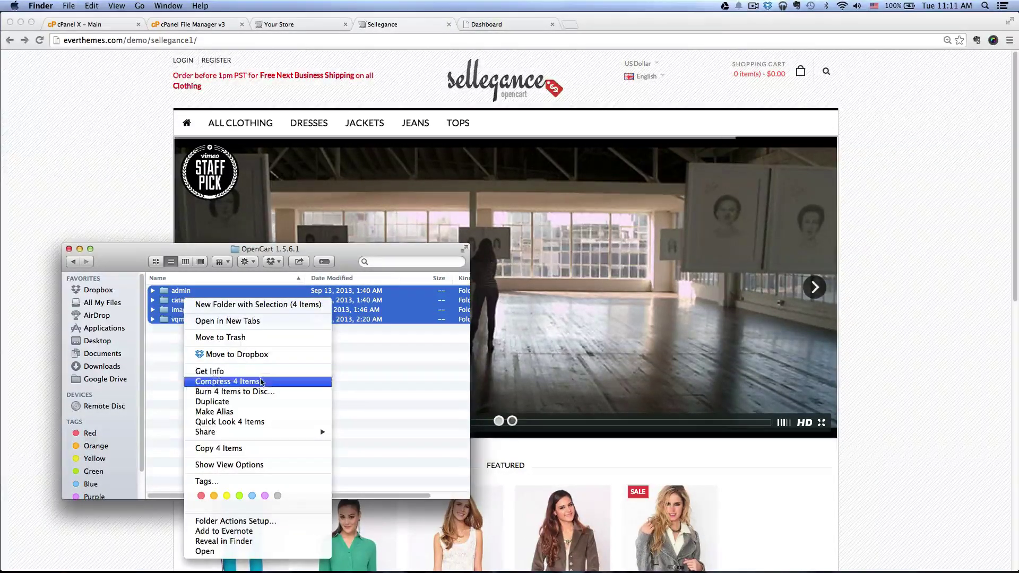
left_click(261, 382)
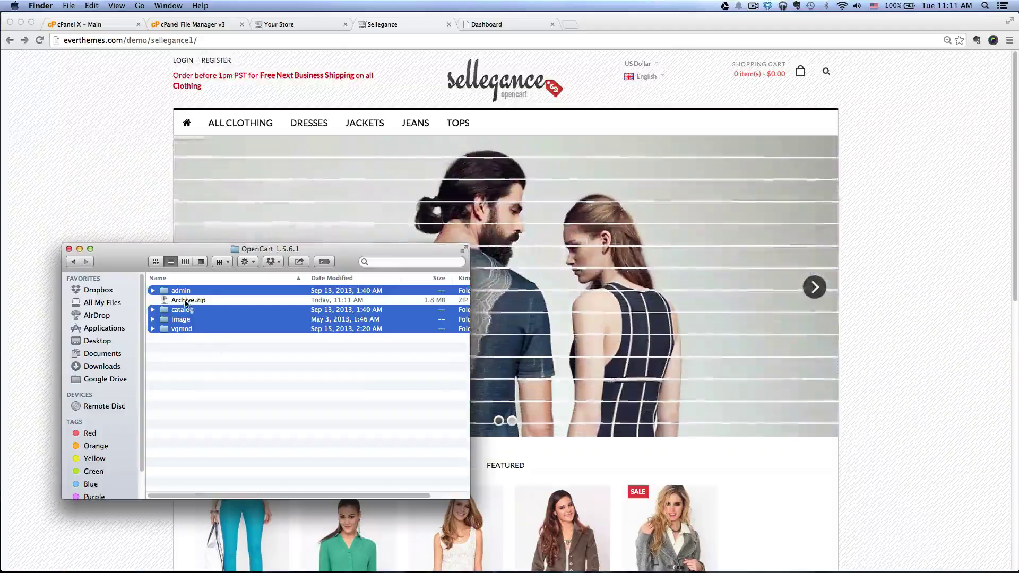
- Rename the new archive to sellegance.zip and move it to the Desktop
left_click(213, 301)
key("Return")
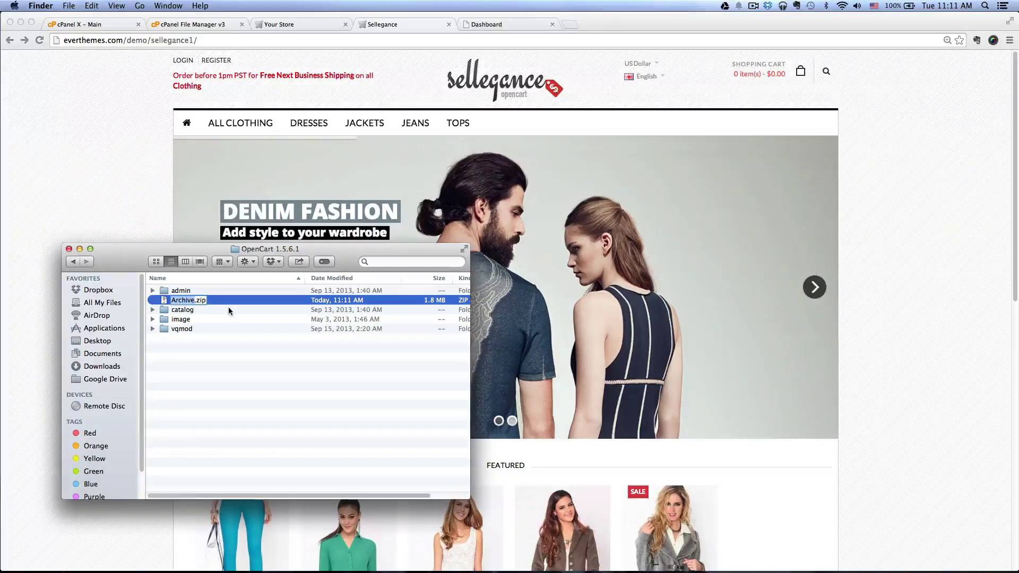
type("selleg")
type("ance")
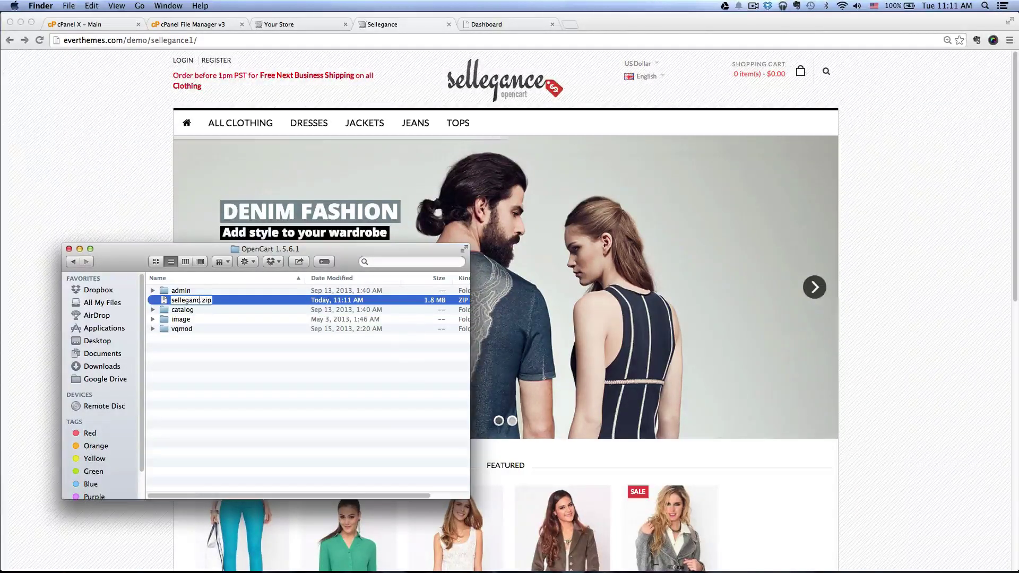
key("Return")
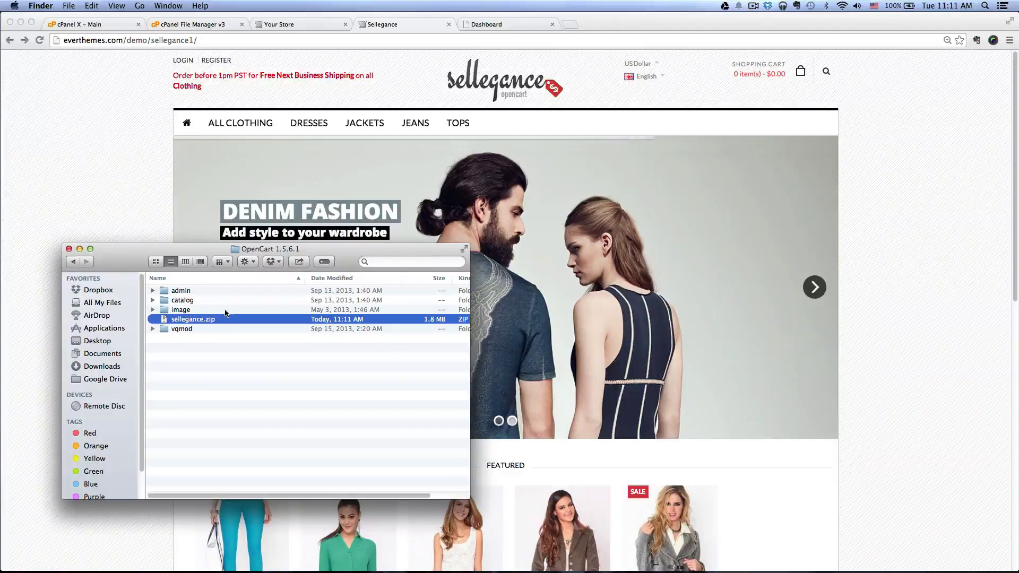
left_click_drag(186, 322, 100, 344)
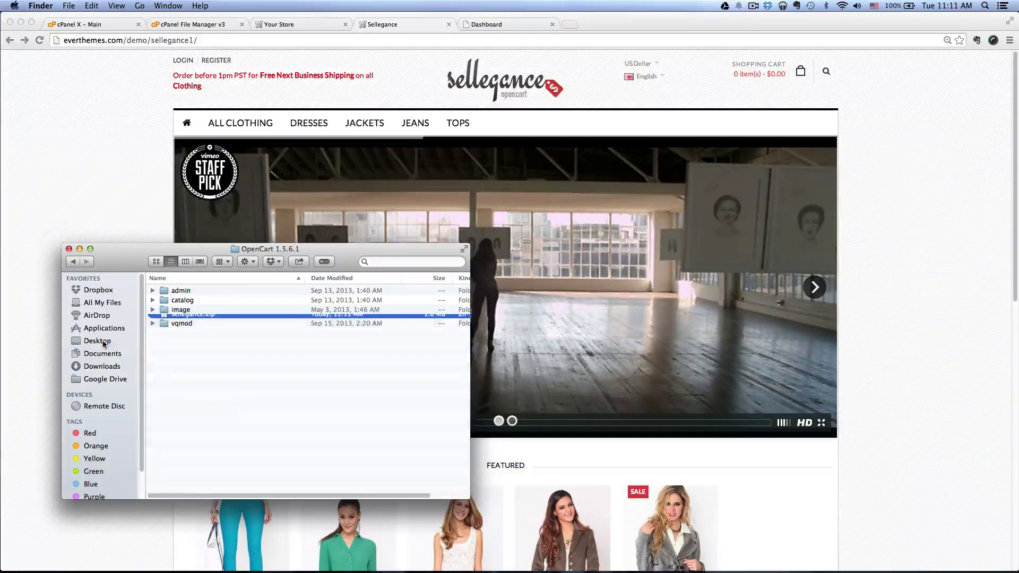
left_click(99, 343)
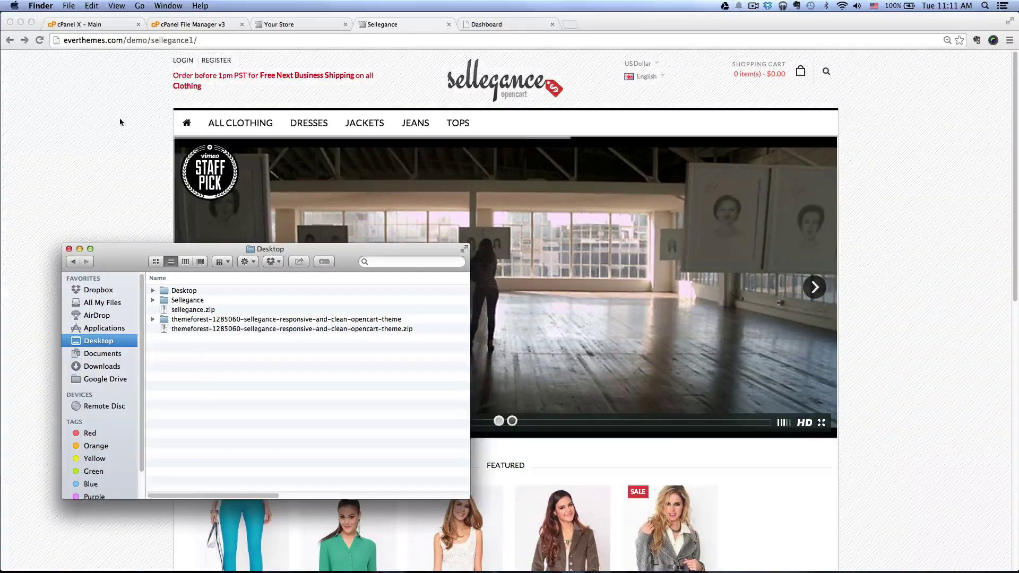
- In the cPanel File Manager, upload sellegance.zip from the Desktop to public_html/sellegance and return to that directory
left_click(191, 24)
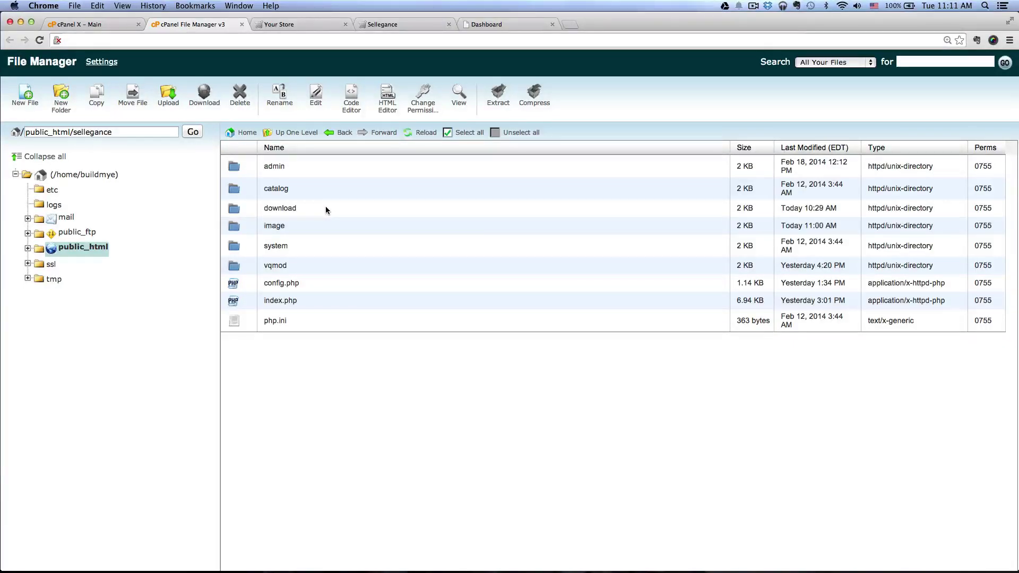
left_click(169, 105)
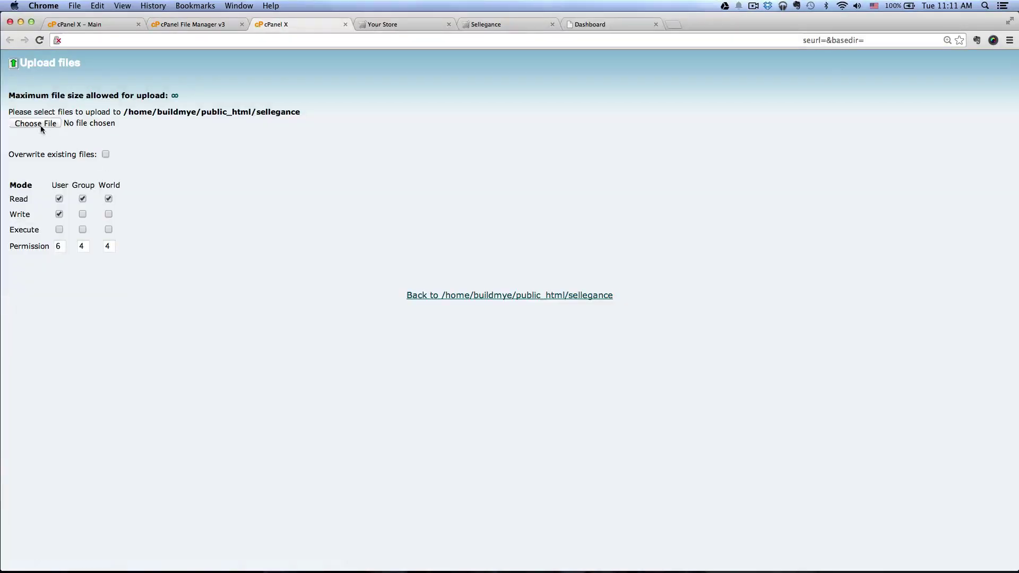
left_click(40, 124)
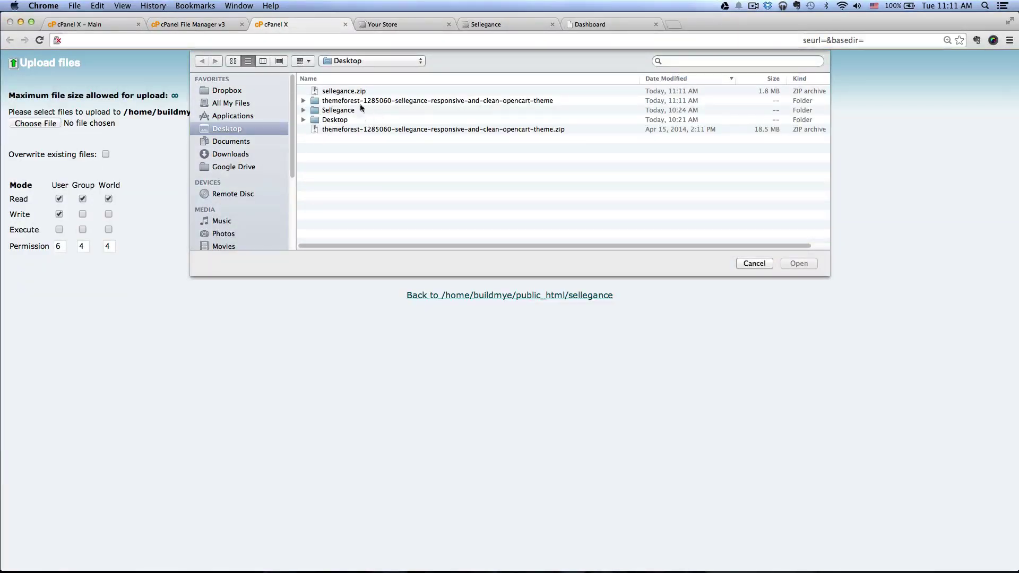
left_click(351, 92)
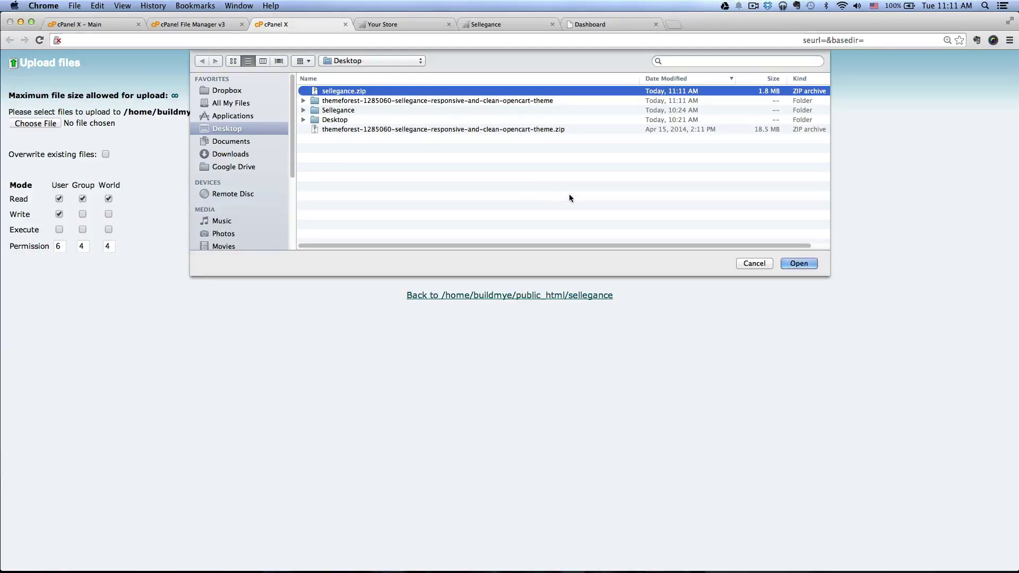
left_click(799, 264)
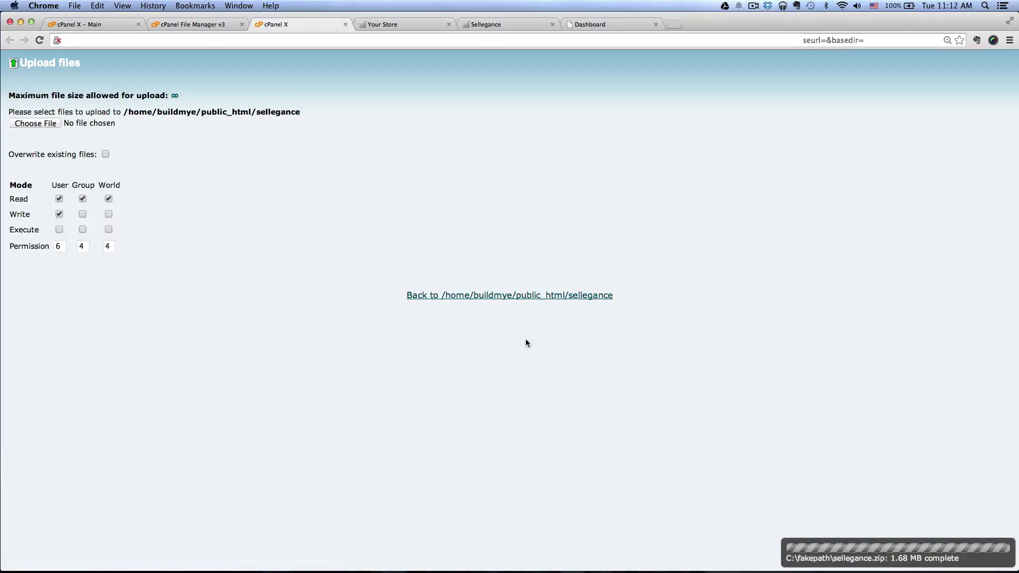
left_click(504, 300)
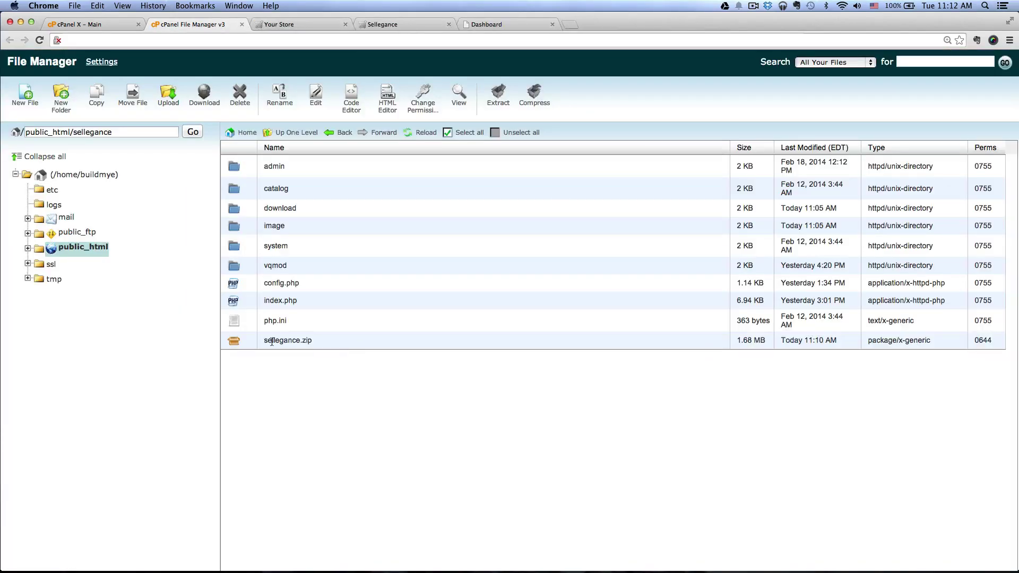
- Extract sellegance.zip into /public_html/sellegance and refresh the file listing
left_click(252, 345)
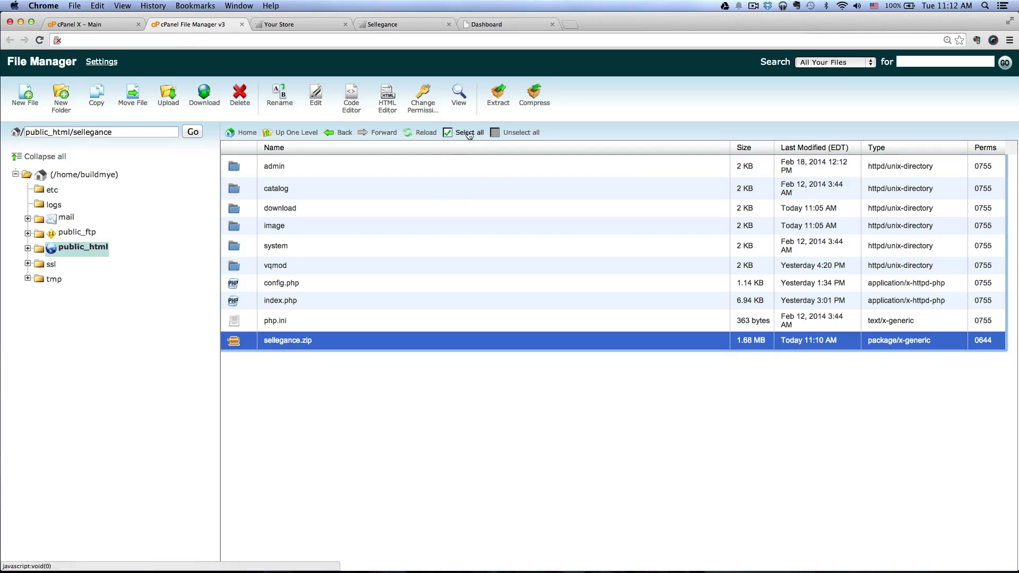
left_click(499, 104)
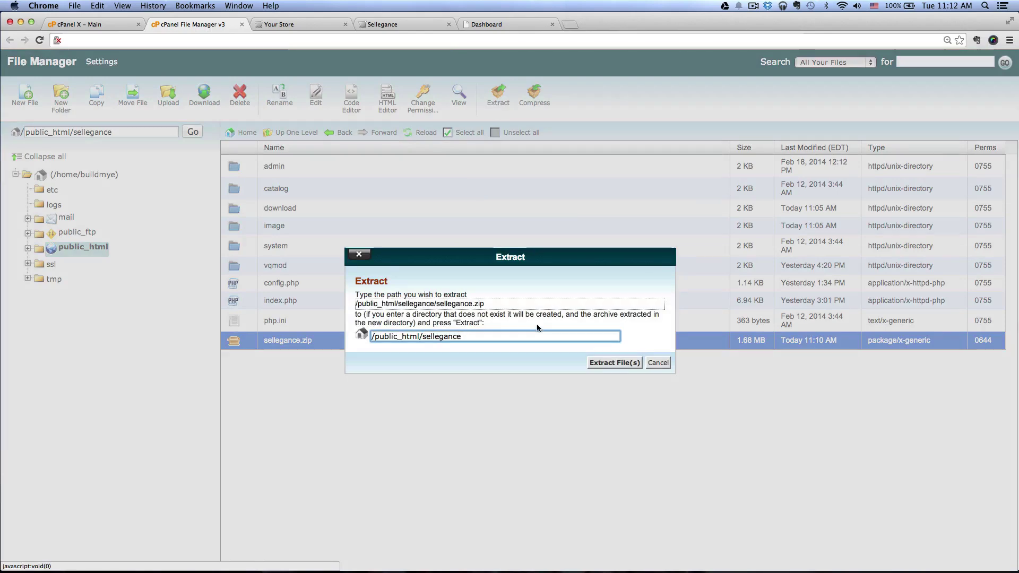
left_click(598, 364)
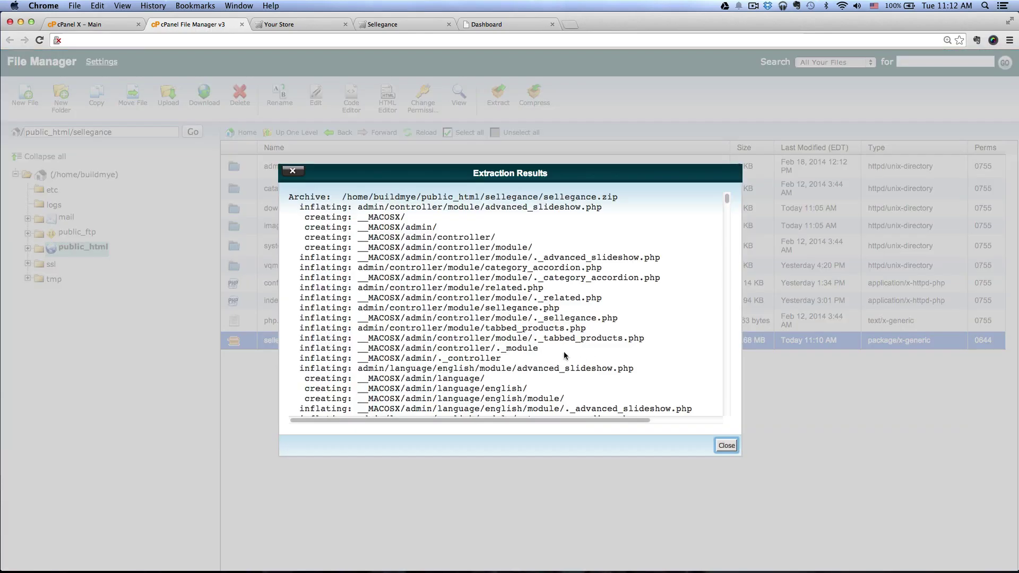
left_click(726, 446)
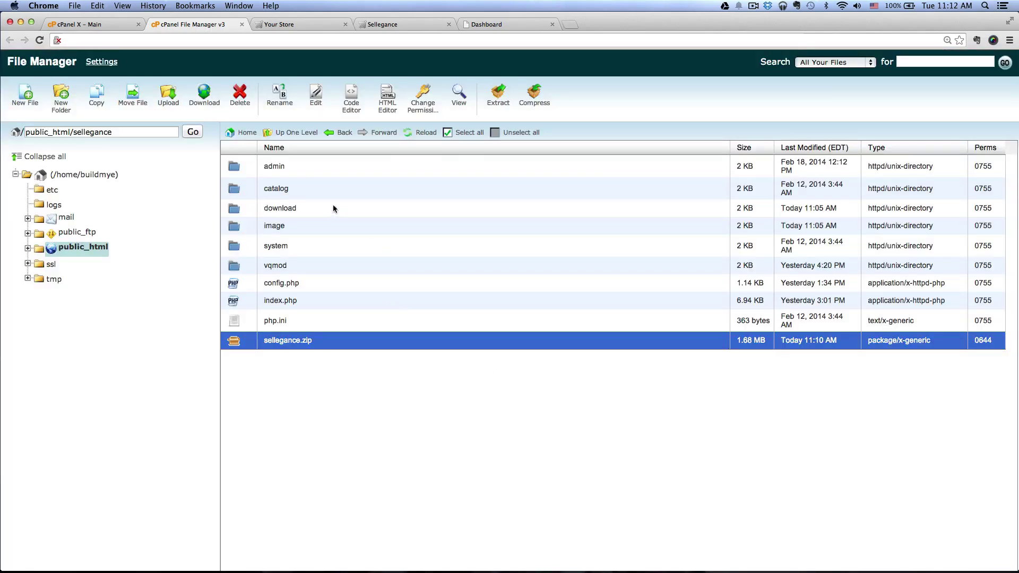
left_click(425, 132)
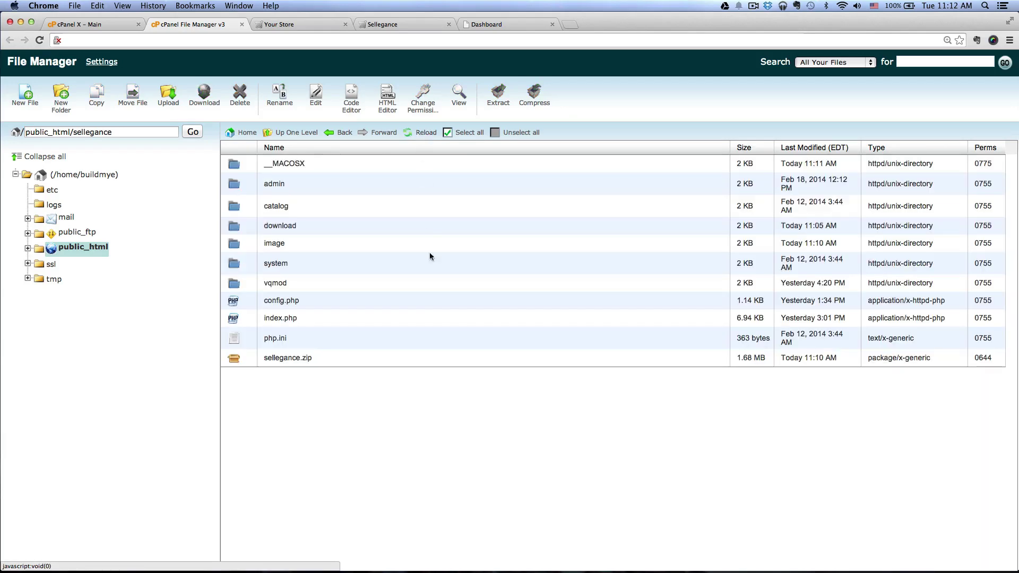
- Delete sellegance.zip from the public_html/sellegance directory
left_click(239, 361)
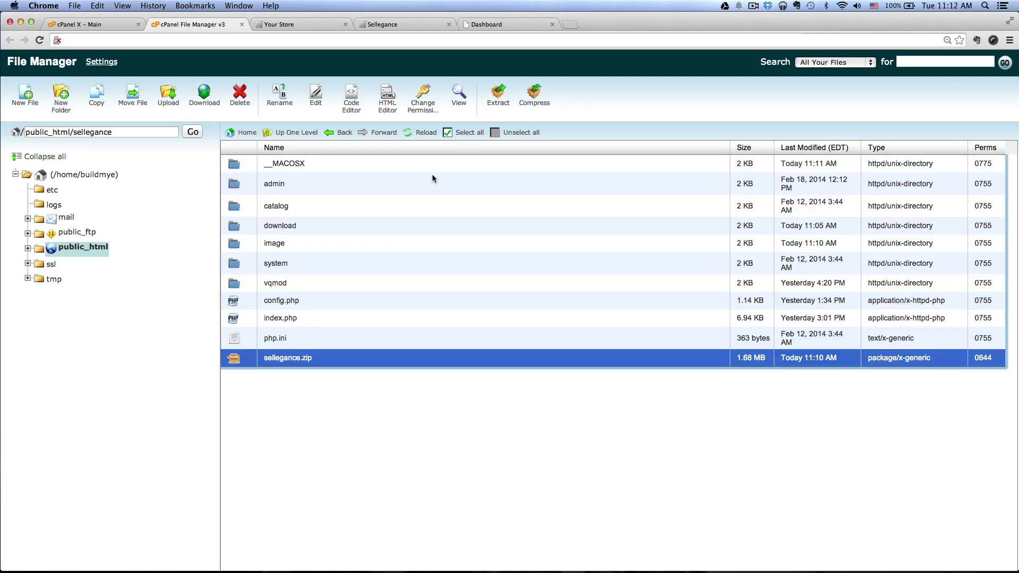
left_click(245, 103)
left_click(611, 351)
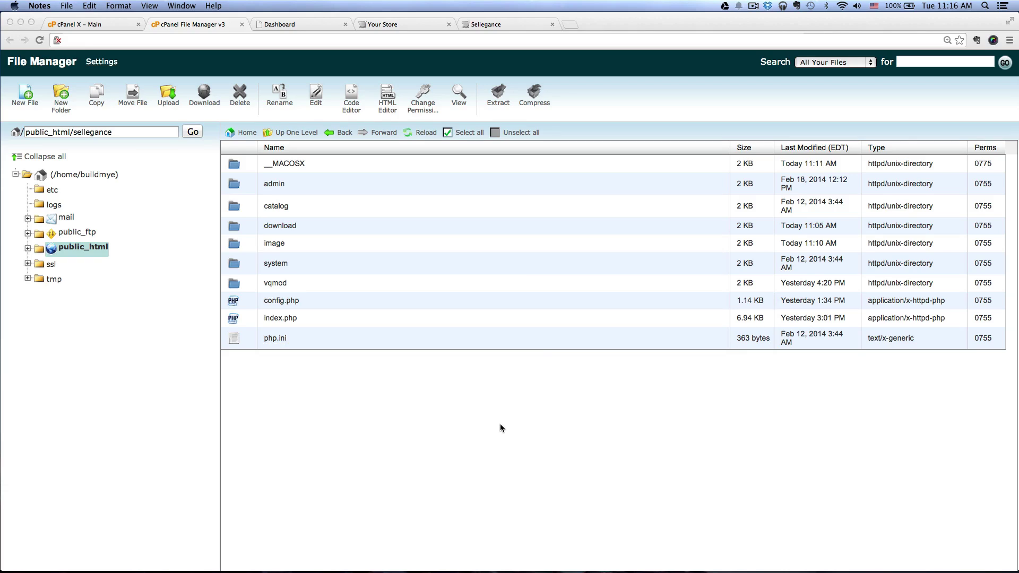
- In the OpenCart administration, set the default store's template to sellegance in its store settings and save
left_click(307, 23)
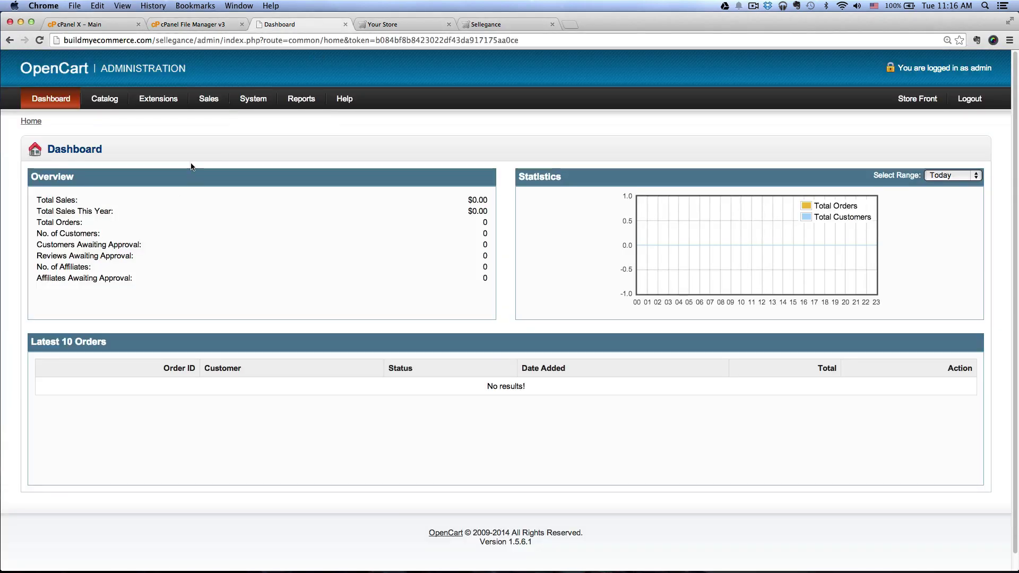
mouse_move(260, 104)
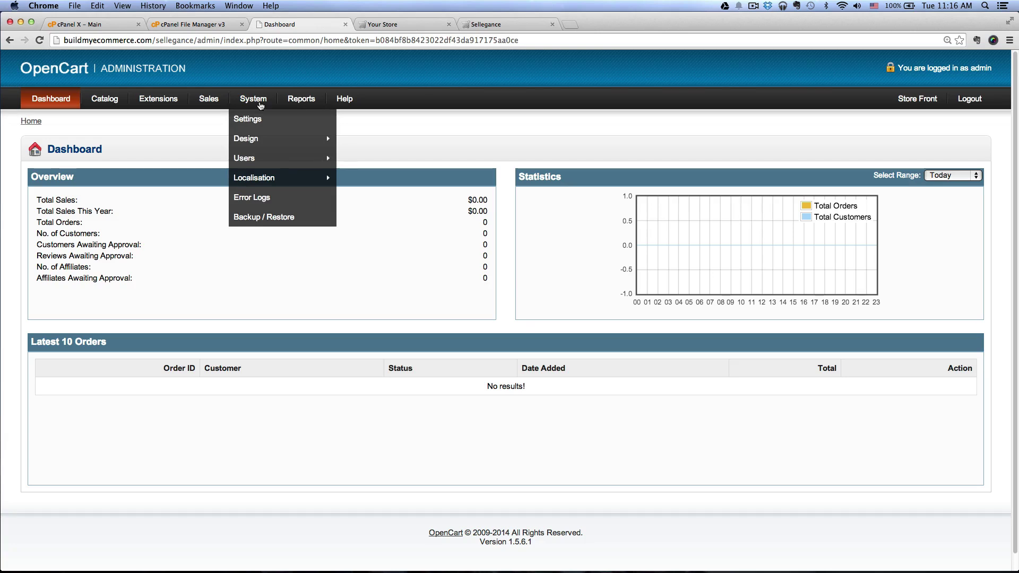
left_click(253, 121)
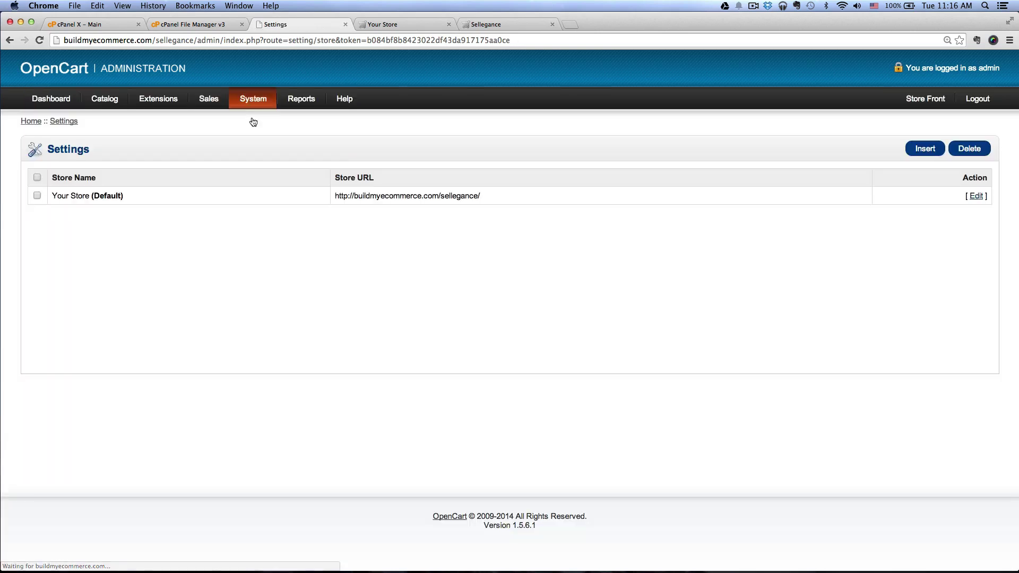
left_click(977, 196)
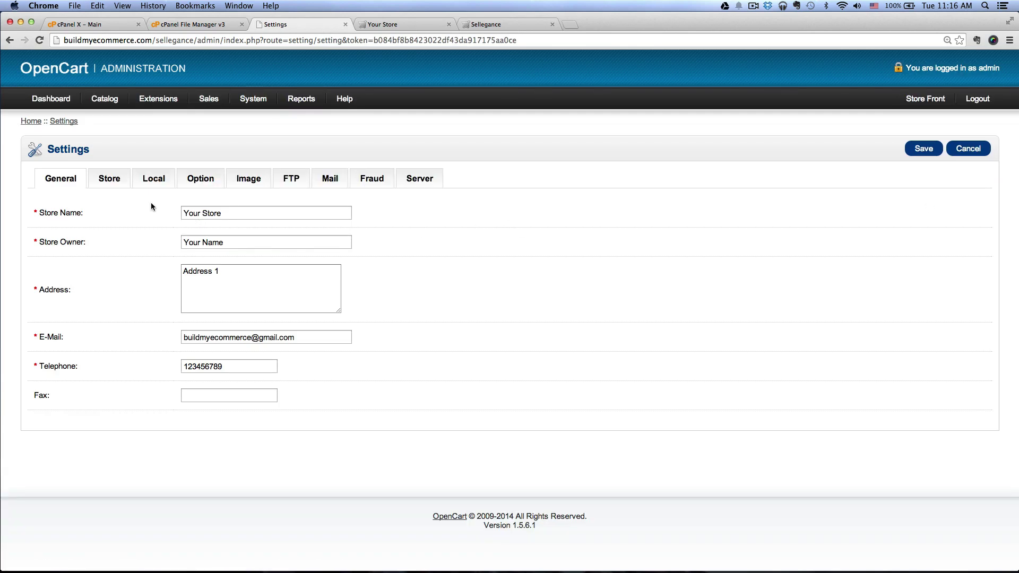
left_click(109, 178)
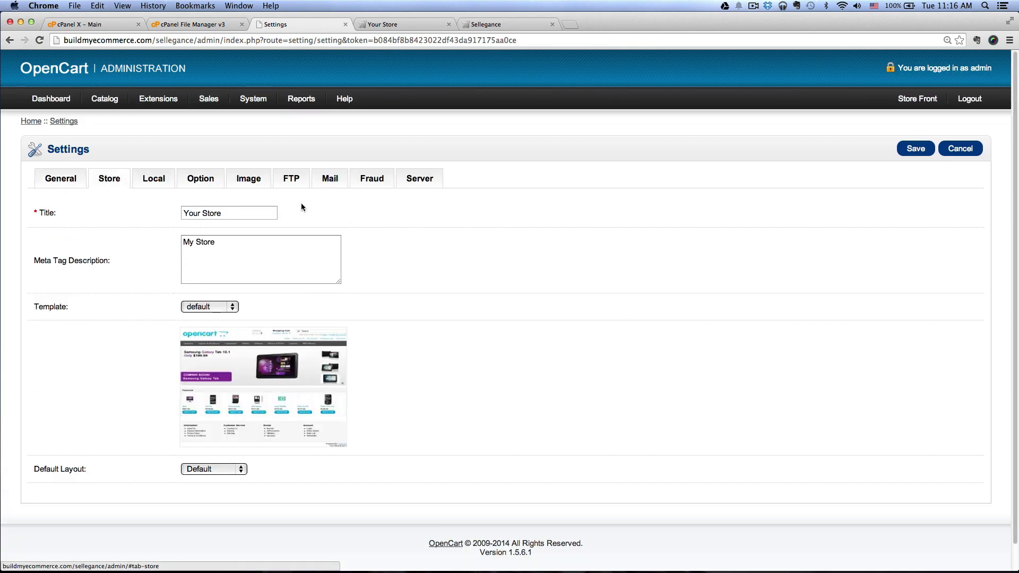
scroll(352, 292, "down", 1)
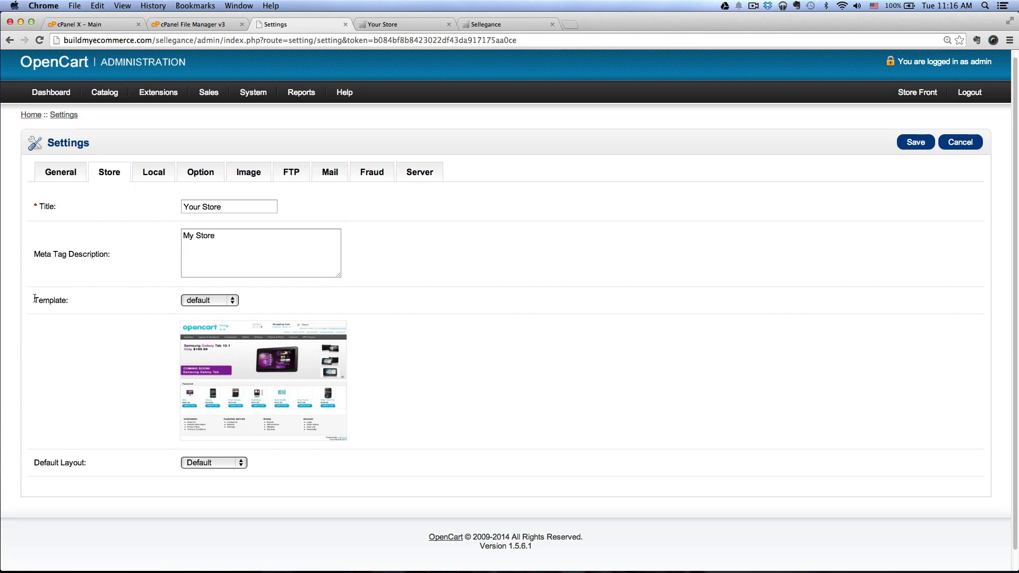
left_click(103, 303)
left_click(222, 301)
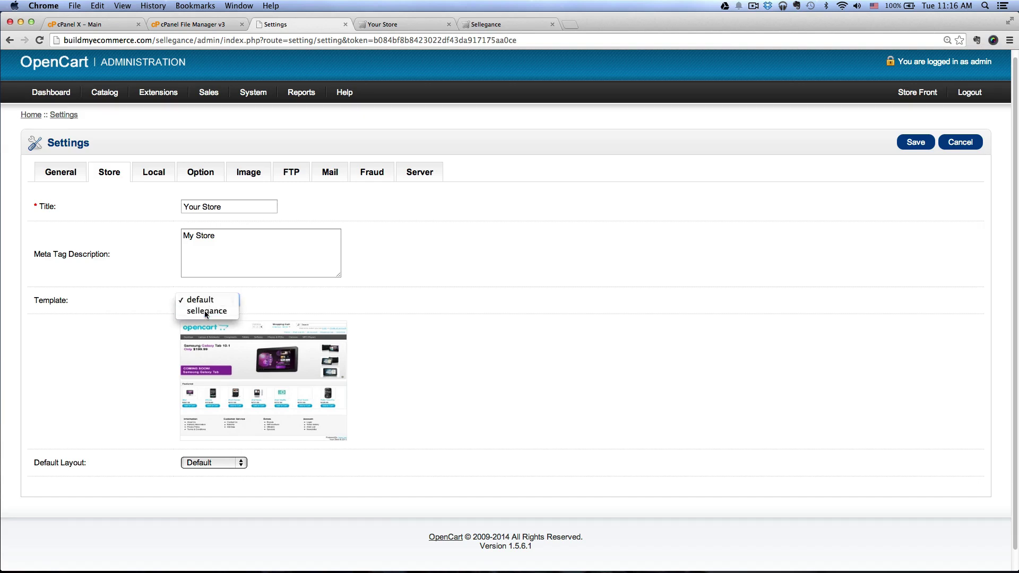
left_click(205, 311)
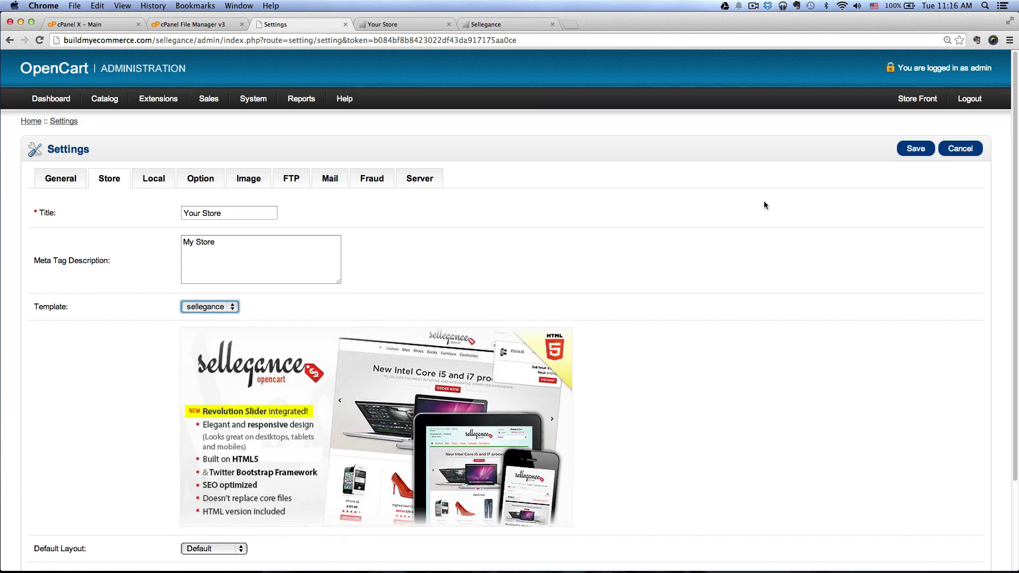
left_click(909, 154)
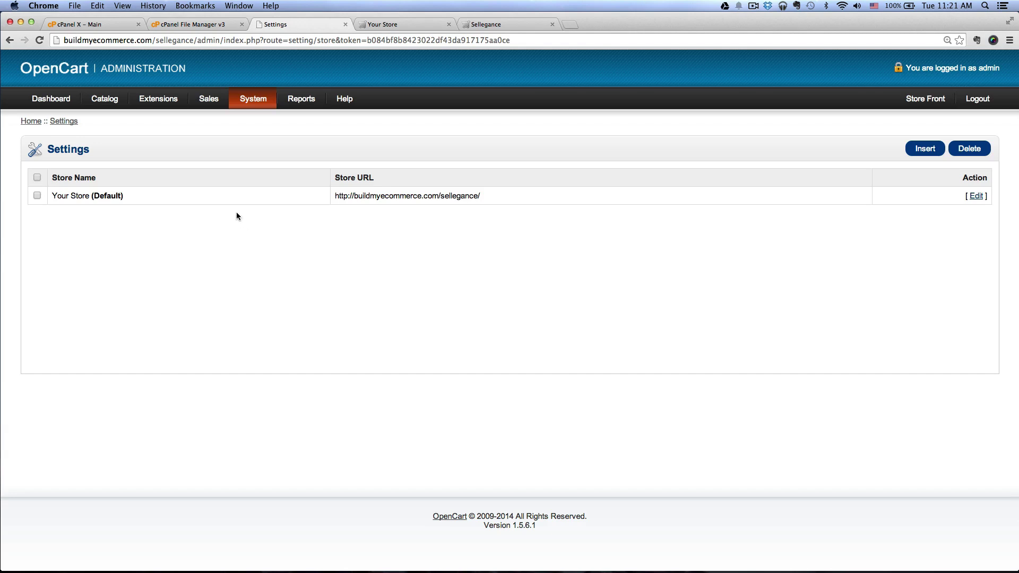
- Install the Theme Options - SELLEGANCE module from the modules list
mouse_move(165, 102)
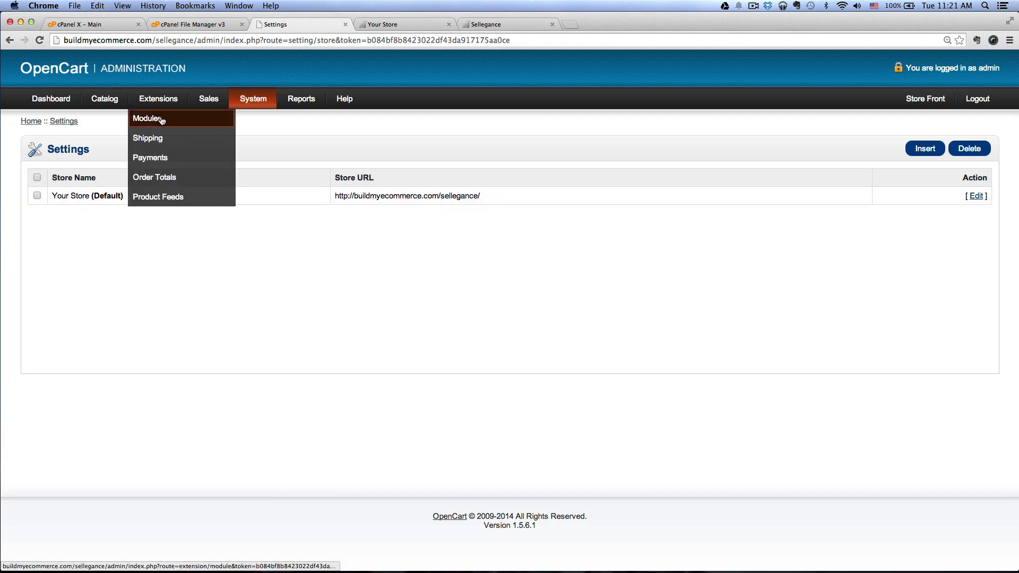
left_click(162, 121)
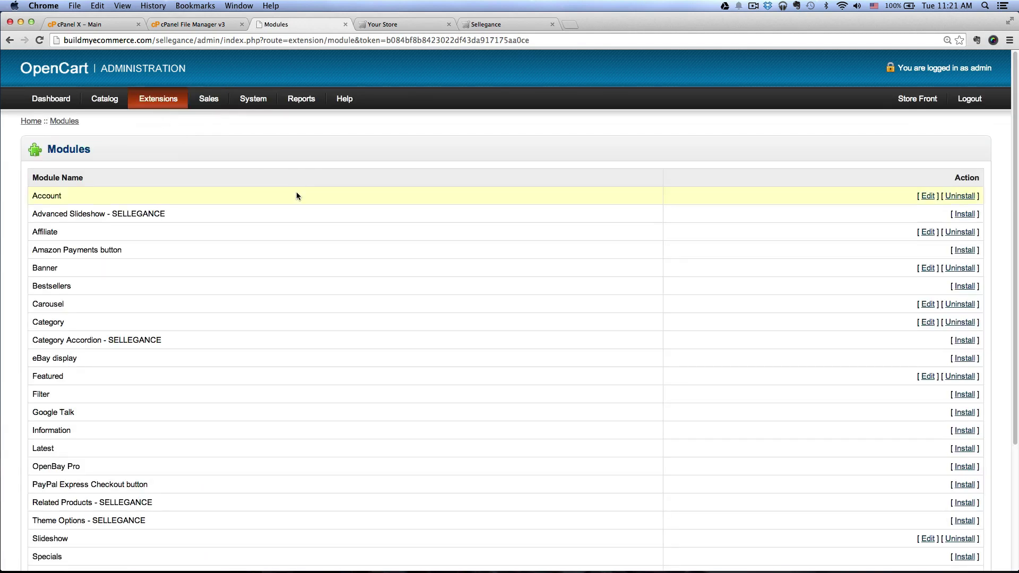
scroll(296, 193, "down", 5)
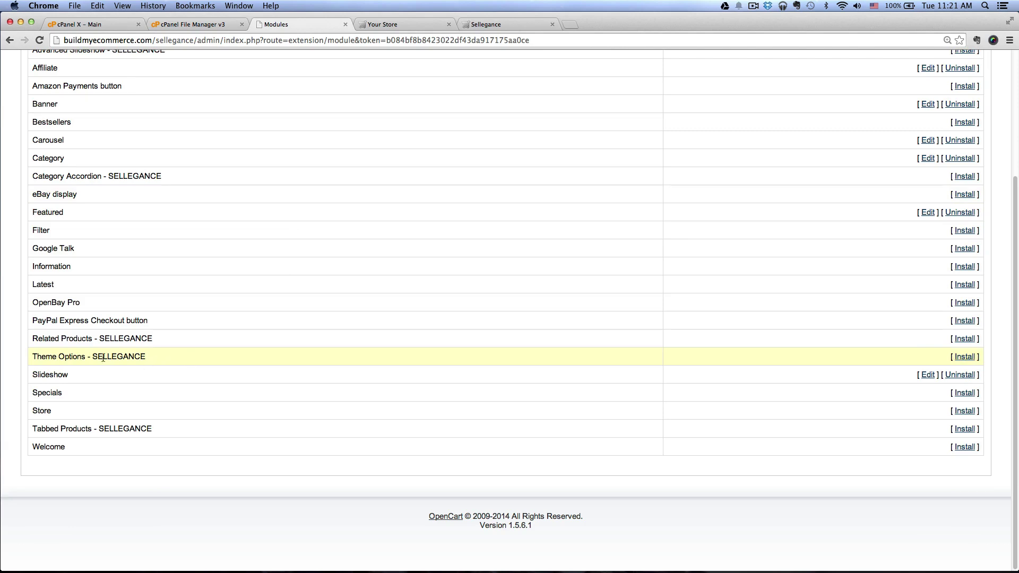
left_click_drag(37, 355, 169, 356)
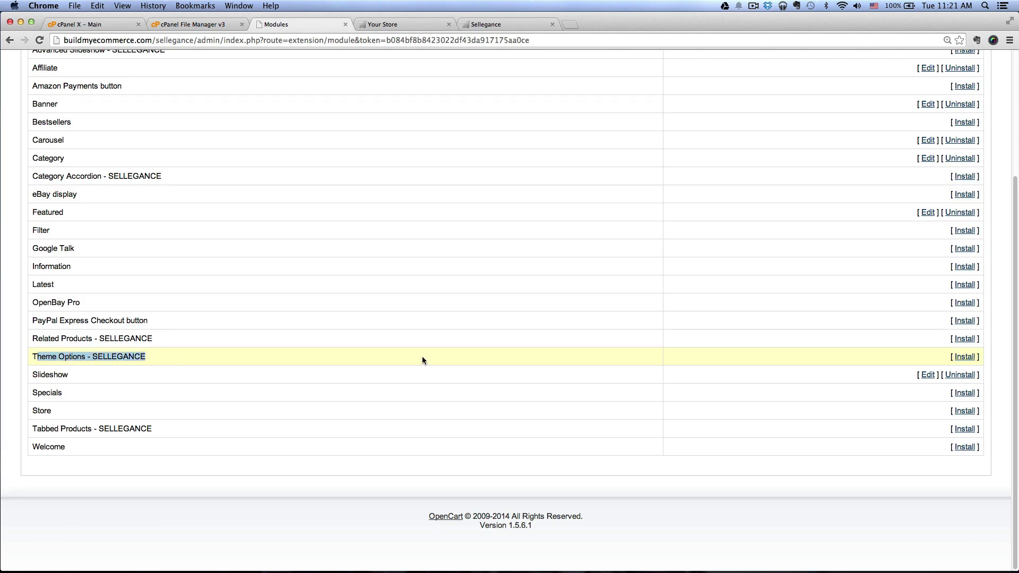
left_click(965, 357)
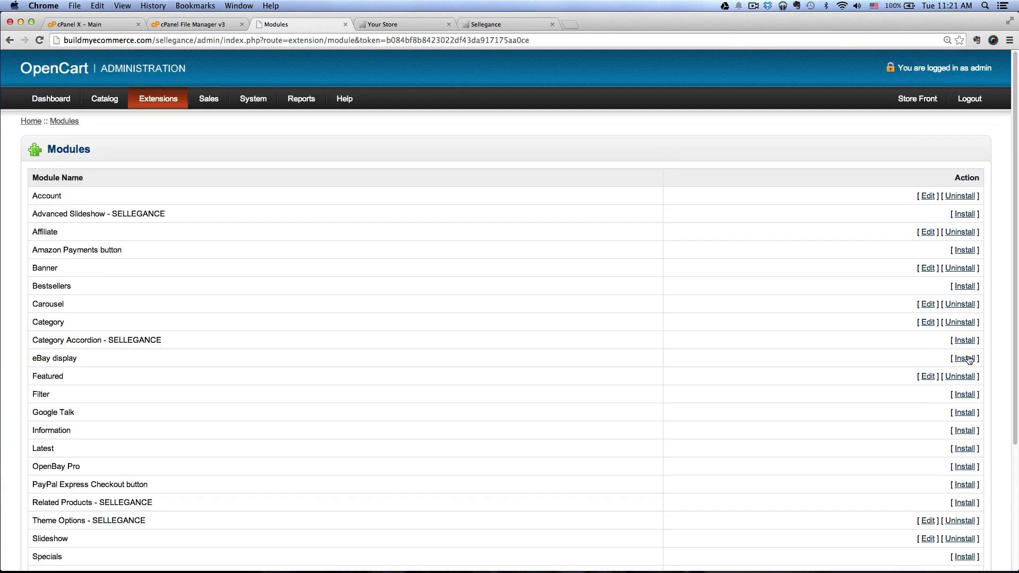
- Enable the Theme Options - SELLEGANCE module's status and save the module
scroll(401, 330, "down", 3)
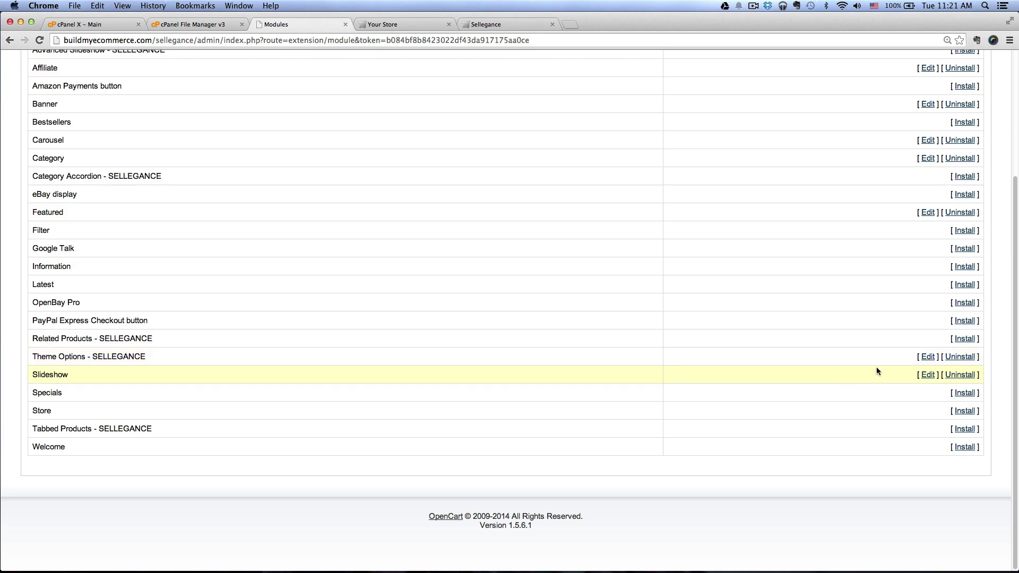
left_click(926, 359)
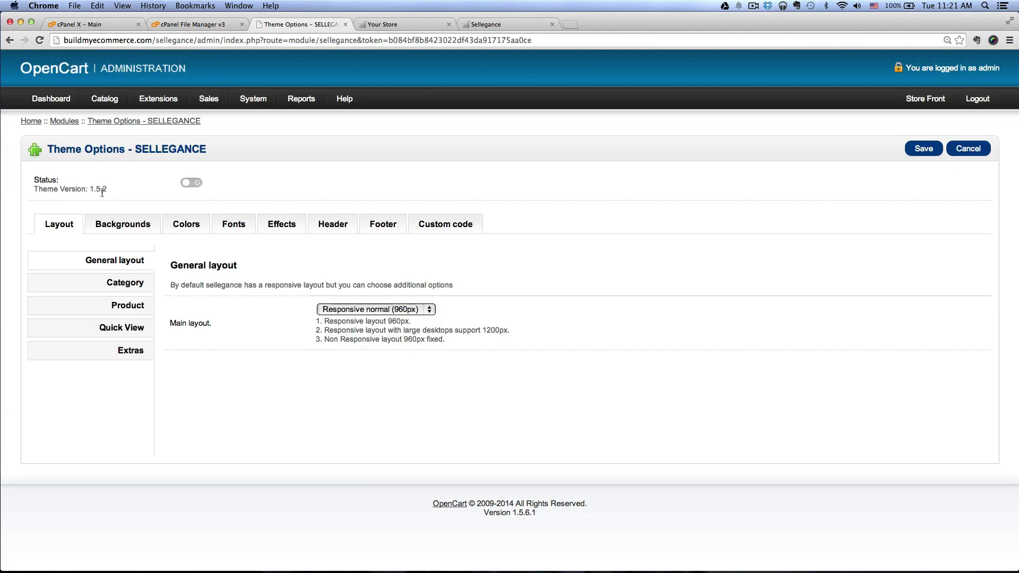
left_click(190, 186)
left_click(923, 149)
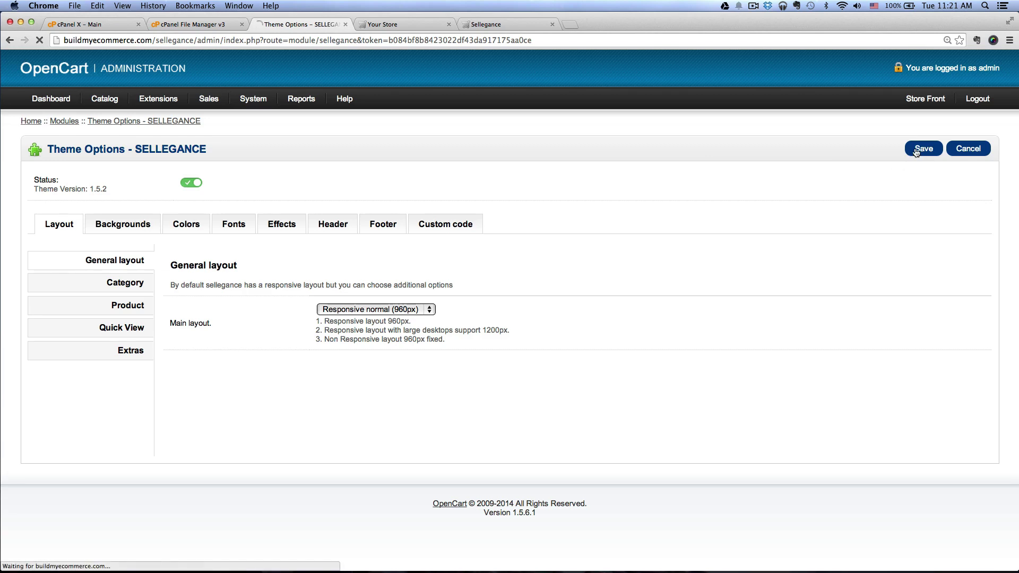
- Open the store front to examine the new theme from header to footer and compare it with the earlier default-theme page
left_click(922, 99)
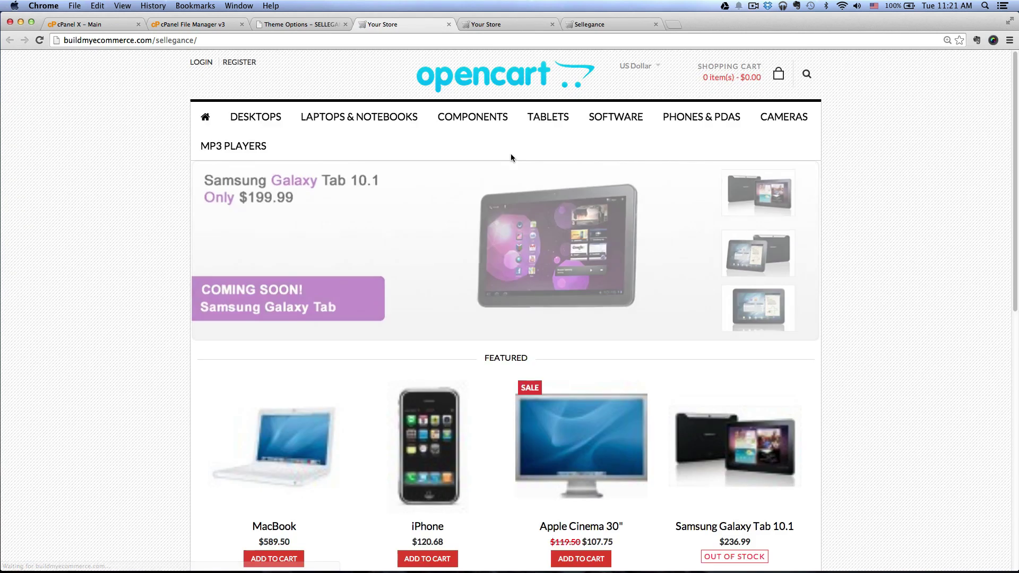
mouse_move(260, 130)
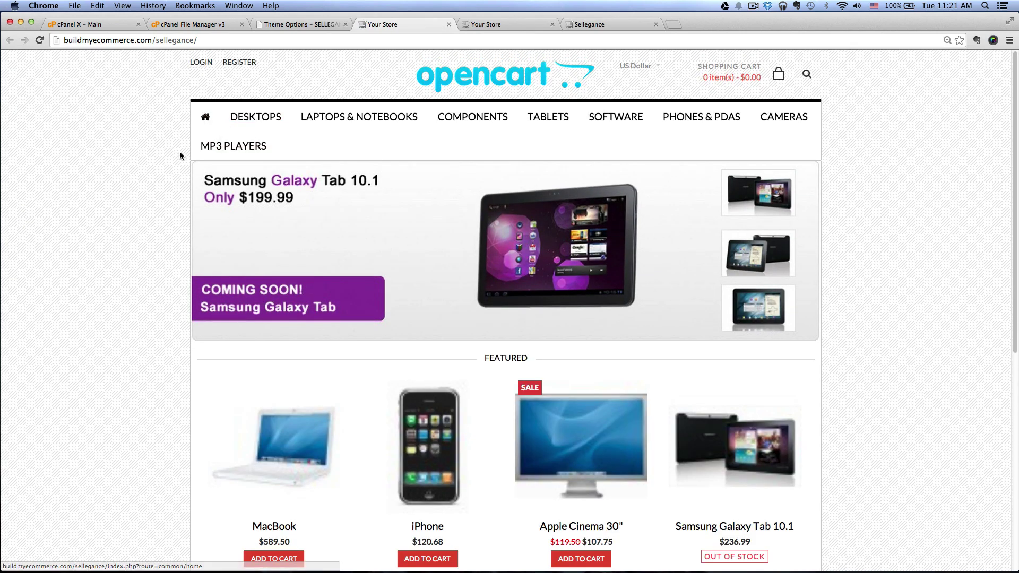
scroll(820, 239, "down", 6)
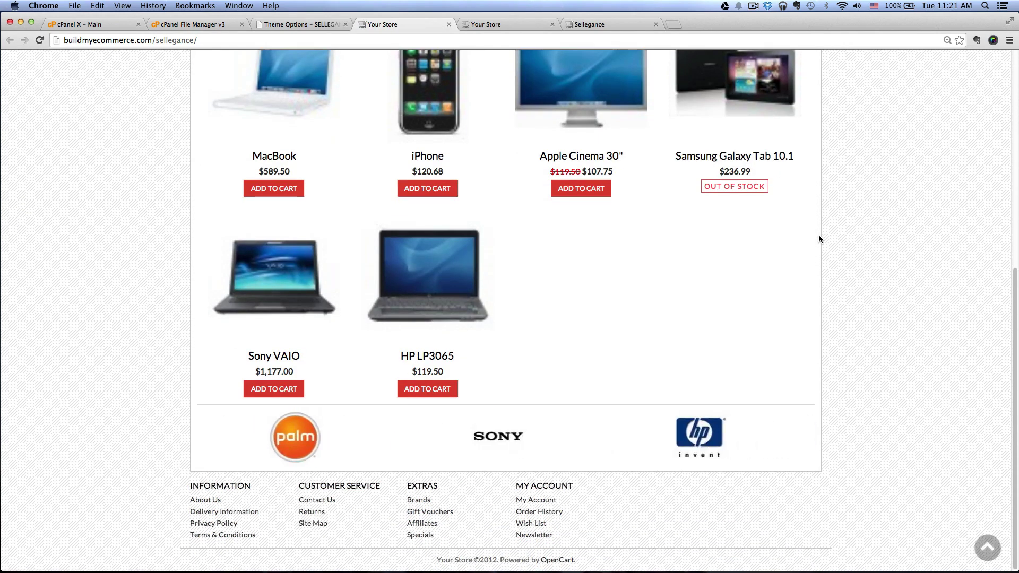
scroll(819, 237, "up", 10)
left_click(507, 24)
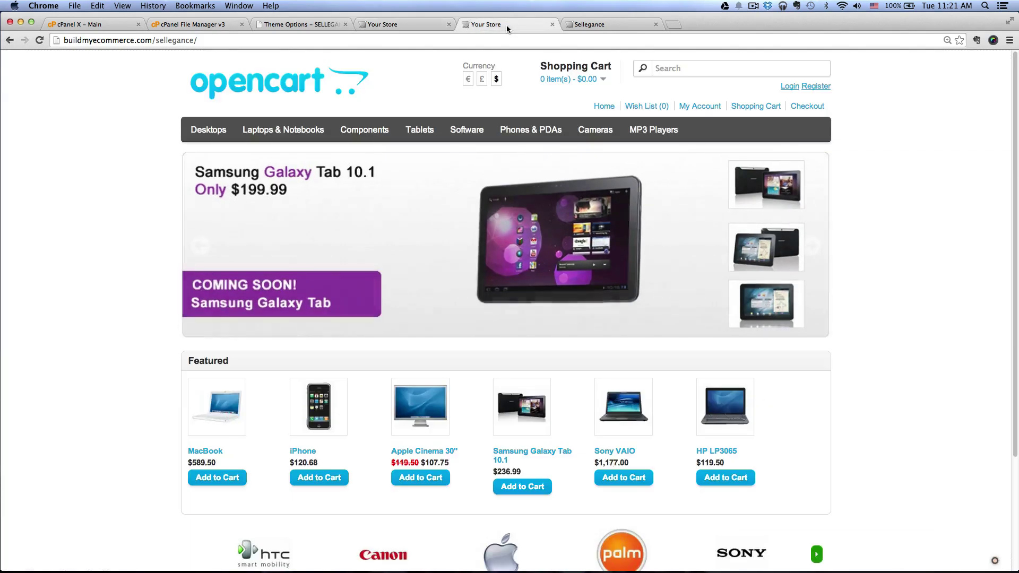
left_click(425, 24)
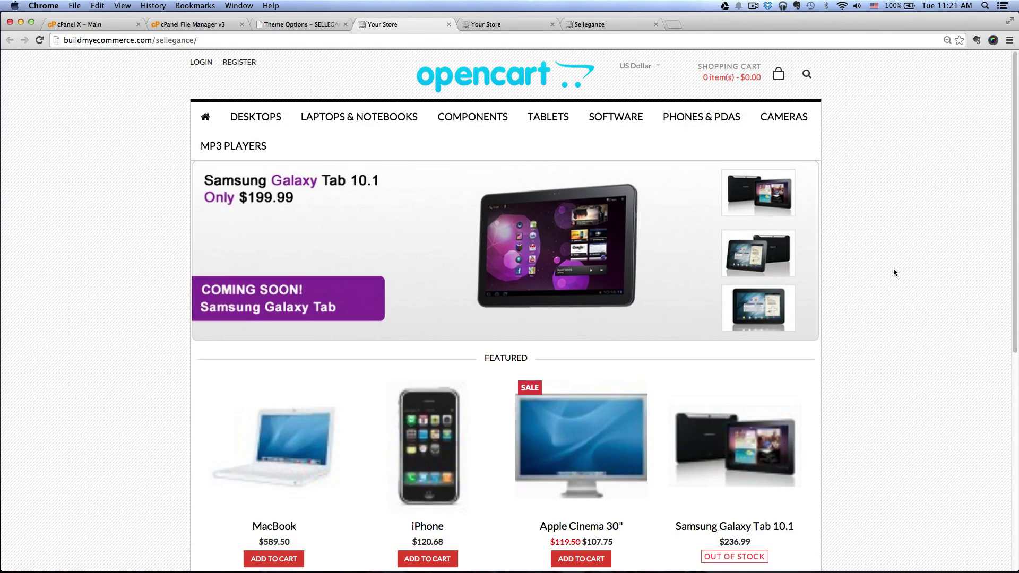
scroll(893, 271, "down", 2)
scroll(887, 274, "down", 5)
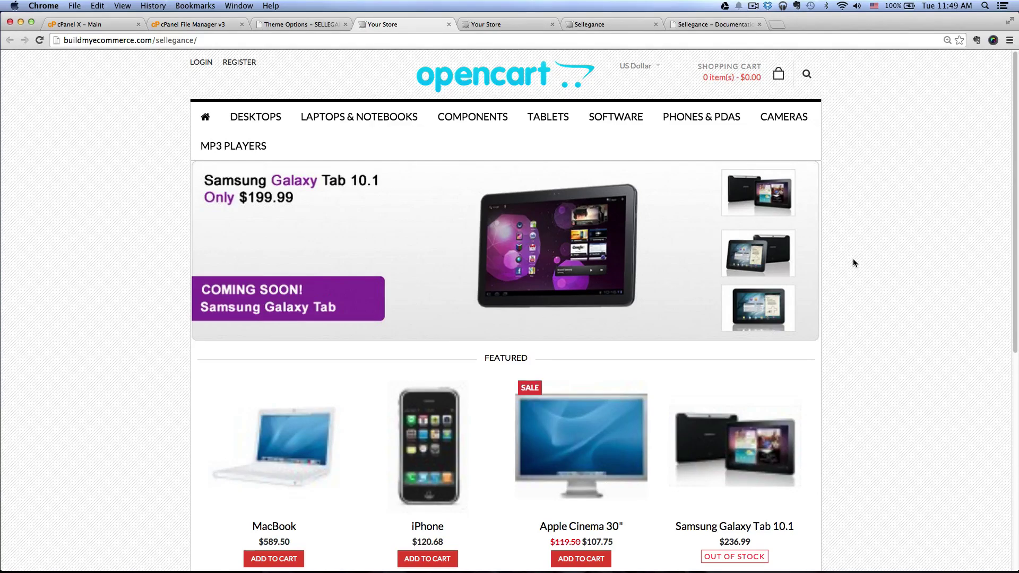
- Return to the OpenCart administration and open the default store's image size settings for editing
left_click(306, 24)
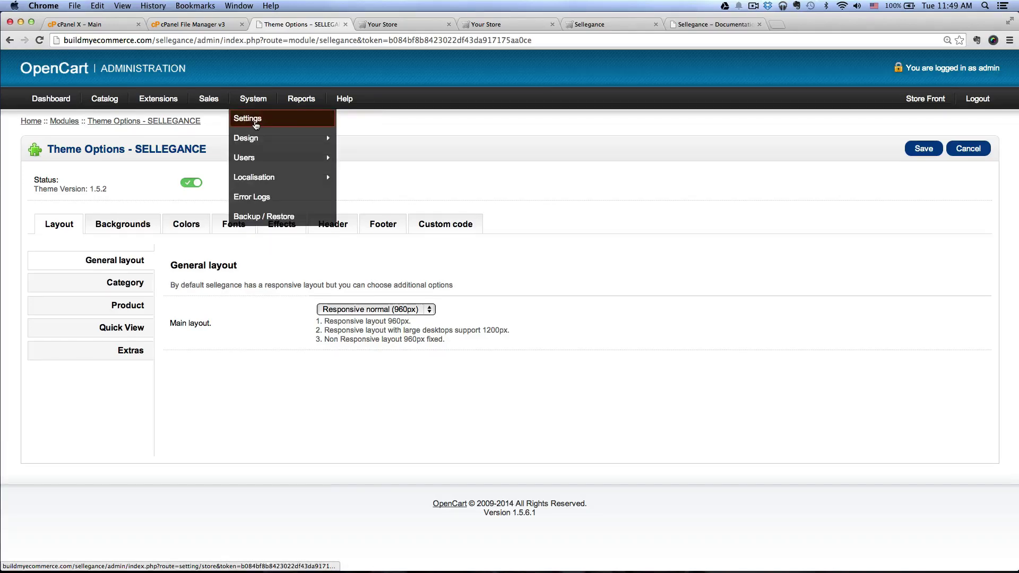
left_click(256, 119)
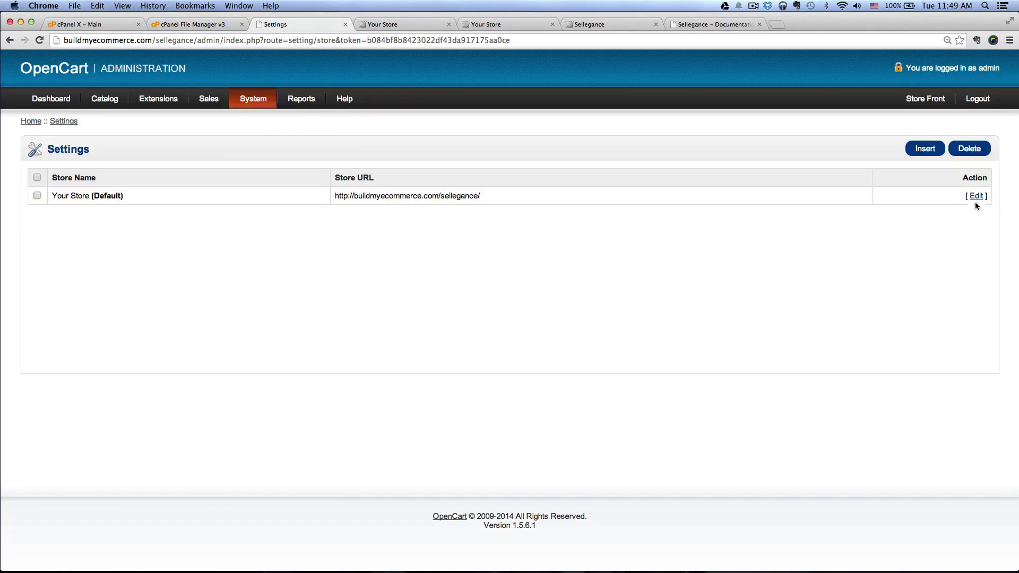
left_click(975, 198)
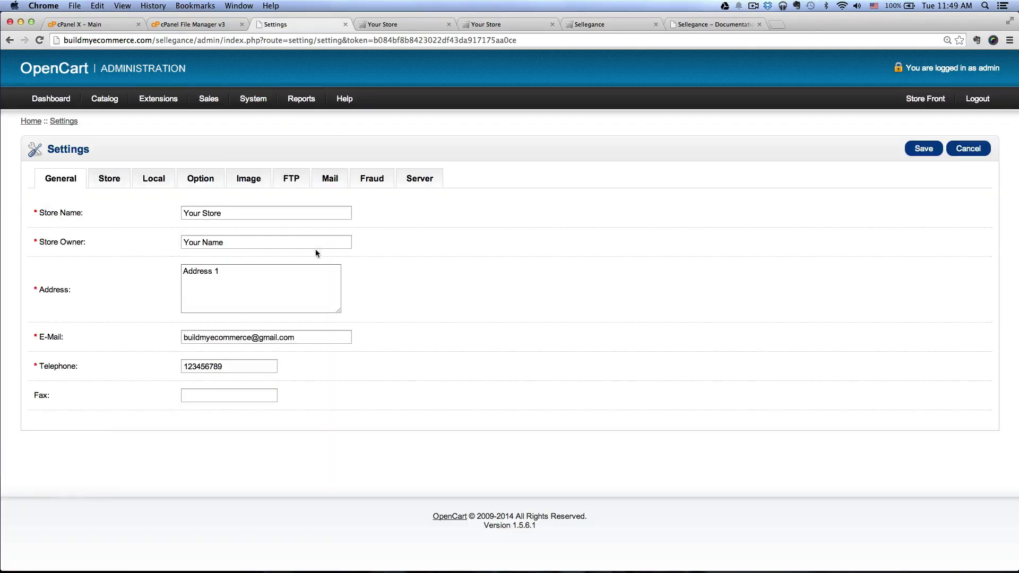
left_click(245, 184)
scroll(339, 306, "down", 5)
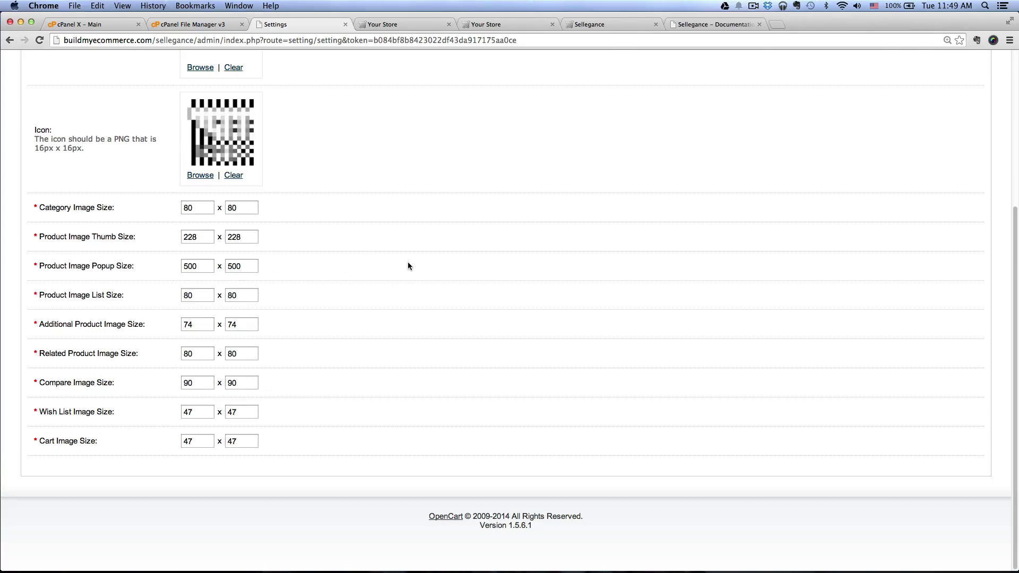
- Look up the recommended image sizes under Image size adjustment in the Sellegance documentation
left_click(710, 25)
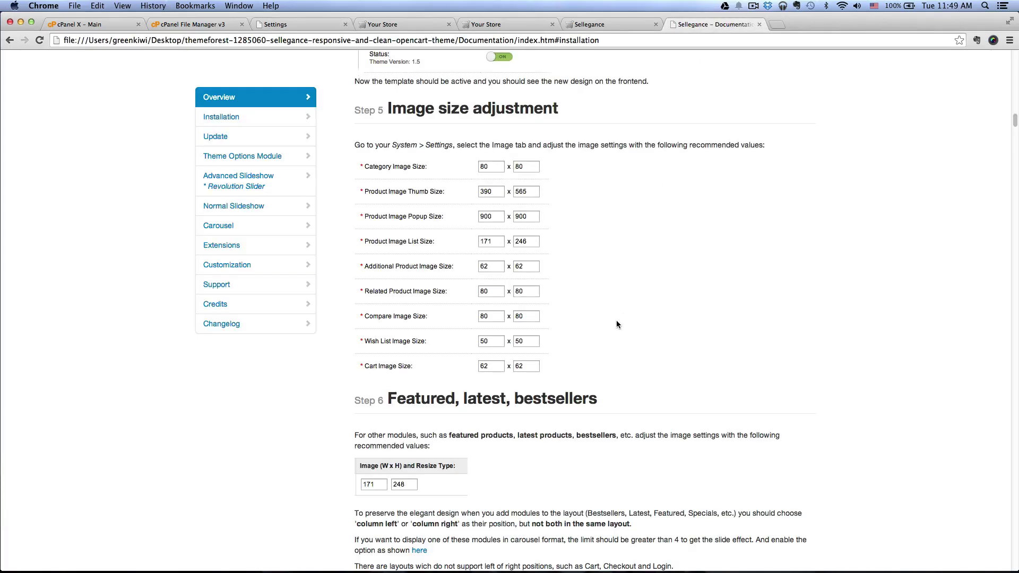
scroll(616, 320, "up", 20)
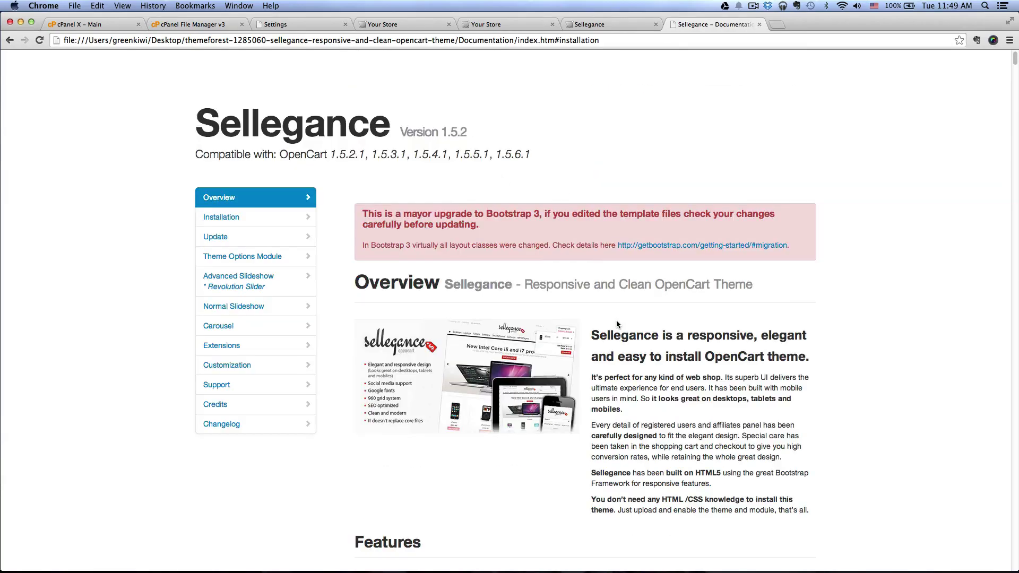
scroll(616, 322, "down", 20)
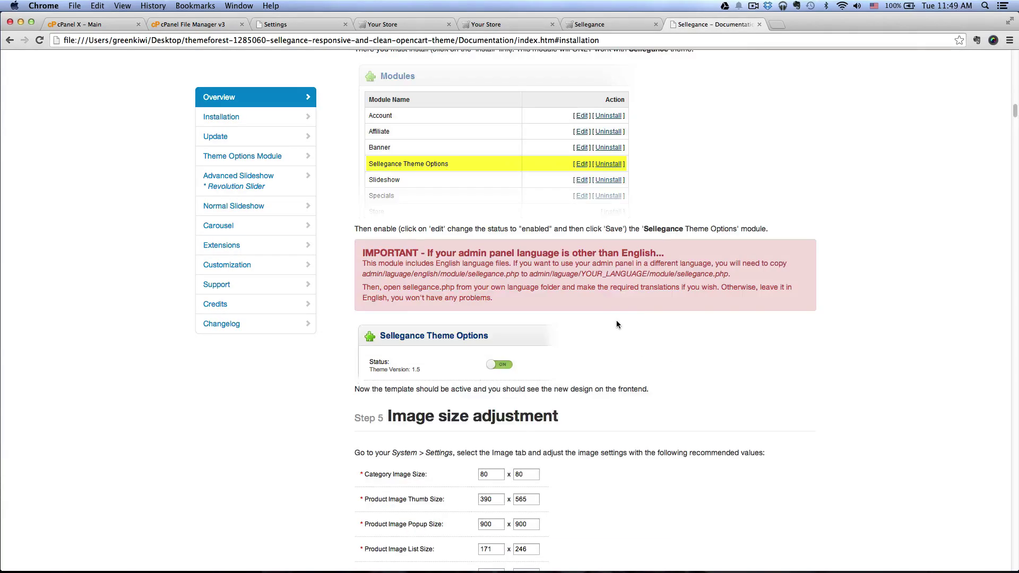
scroll(616, 321, "up", 3)
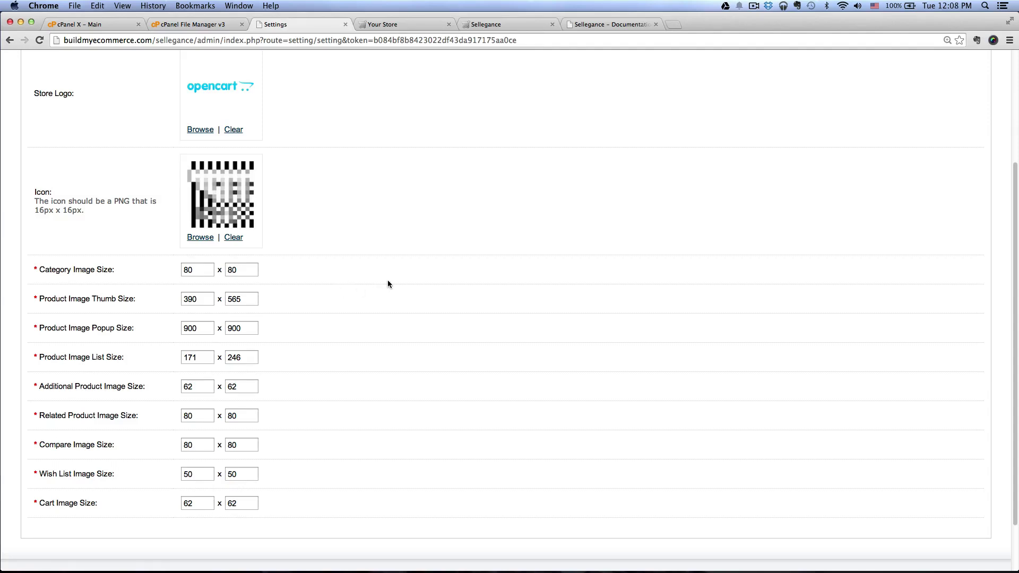
- Examine the Sellegance demo store's home page, including its Latest, Bestseller and Special product groups
left_click(484, 24)
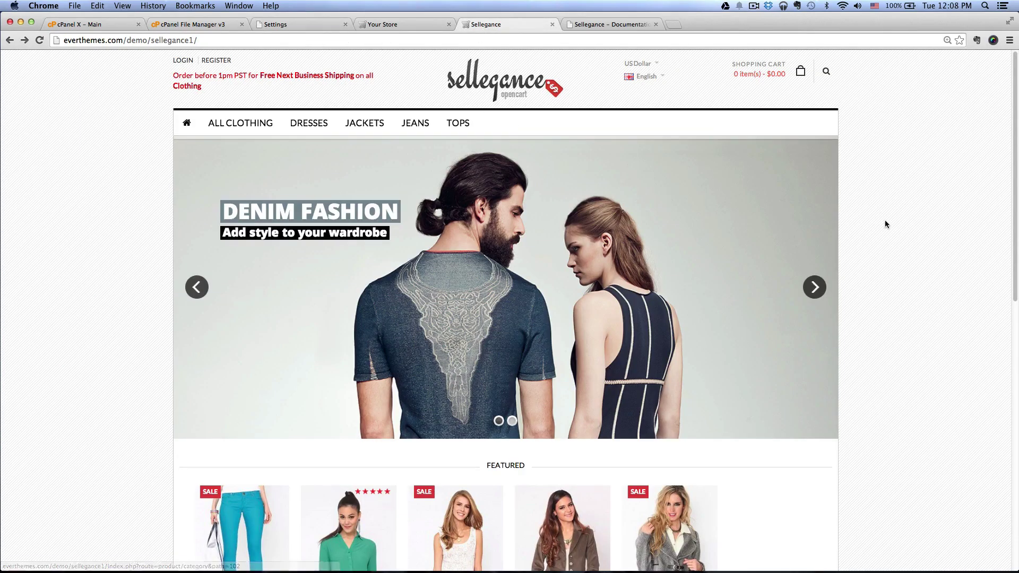
scroll(884, 220, "down", 10)
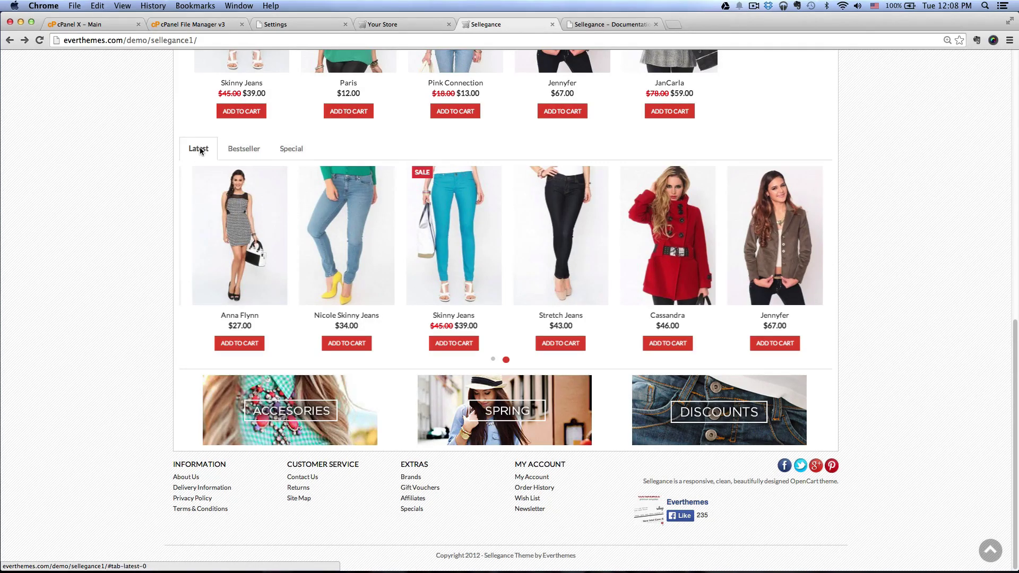
left_click(241, 150)
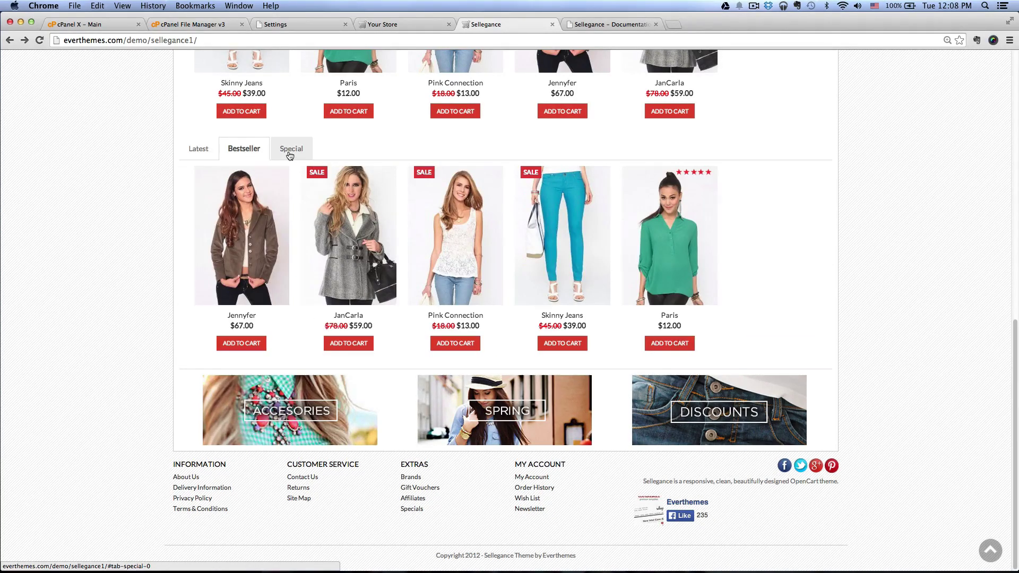
left_click(289, 151)
left_click(225, 149)
left_click(197, 149)
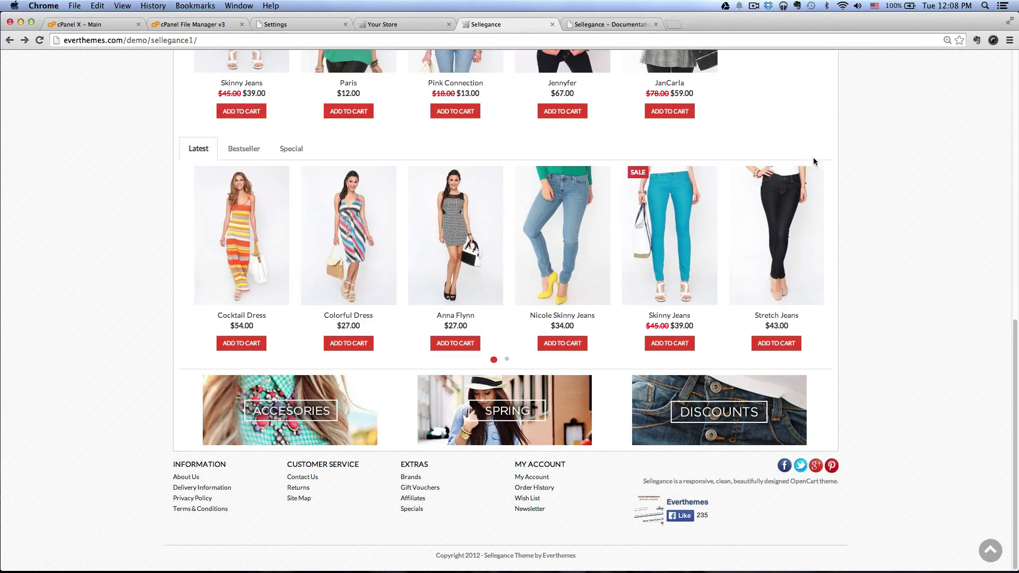
- Examine the demo store's Bestseller, Special and Latest product groups in turn
left_click(245, 148)
left_click(291, 148)
left_click(202, 150)
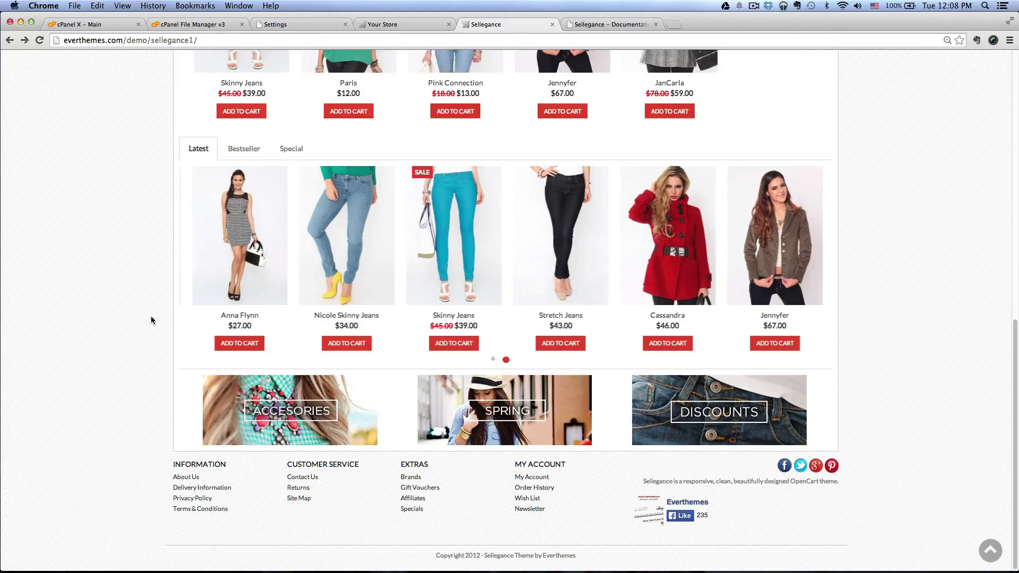
- Return to the OpenCart administration and open the Theme Options - SELLEGANCE module for editing
left_click(306, 24)
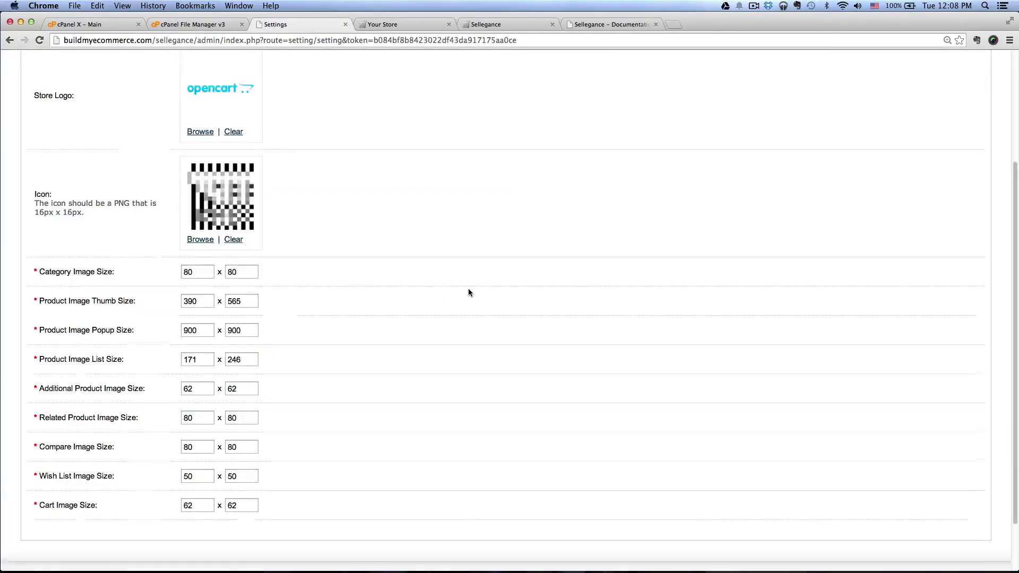
scroll(468, 292, "up", 5)
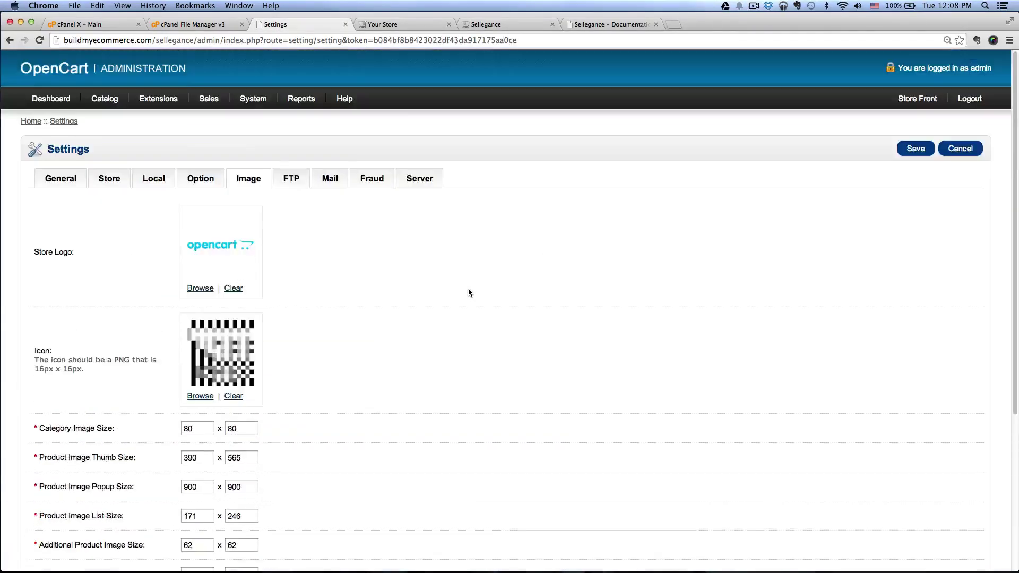
left_click(157, 121)
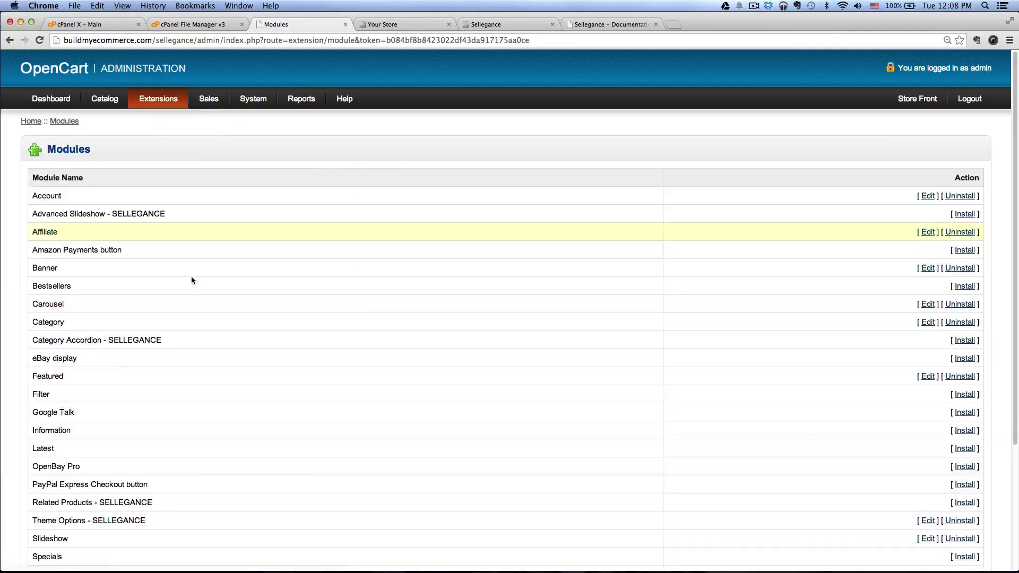
scroll(192, 284, "down", 3)
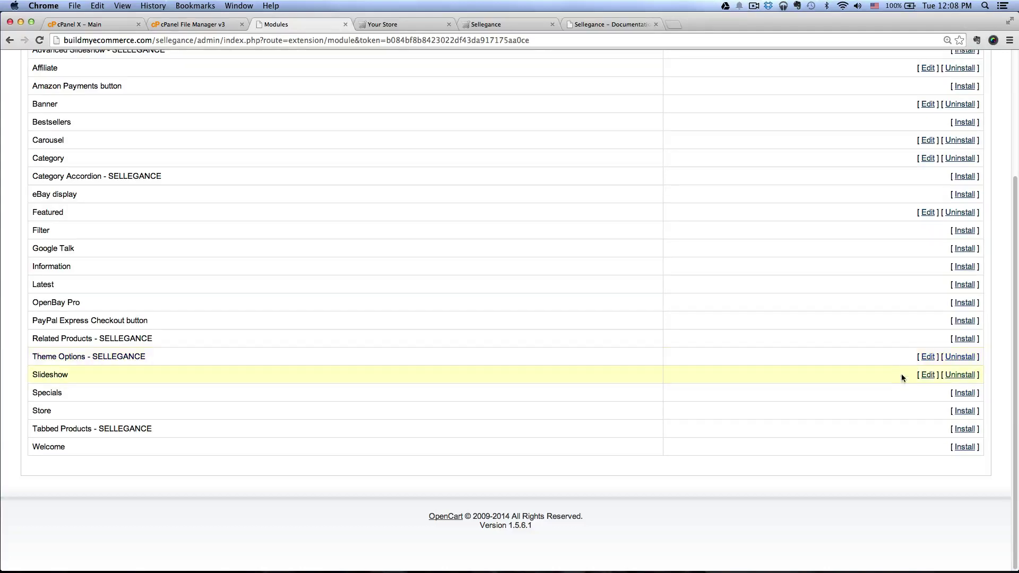
left_click(934, 359)
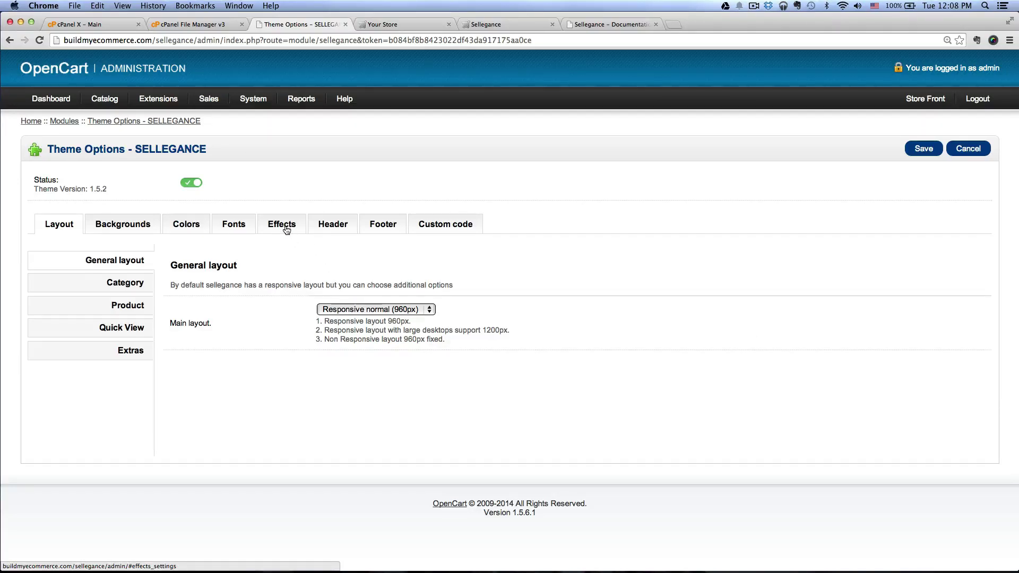
- Turn on Autoplay carousel in the theme's body effects settings
left_click(284, 226)
left_click(126, 286)
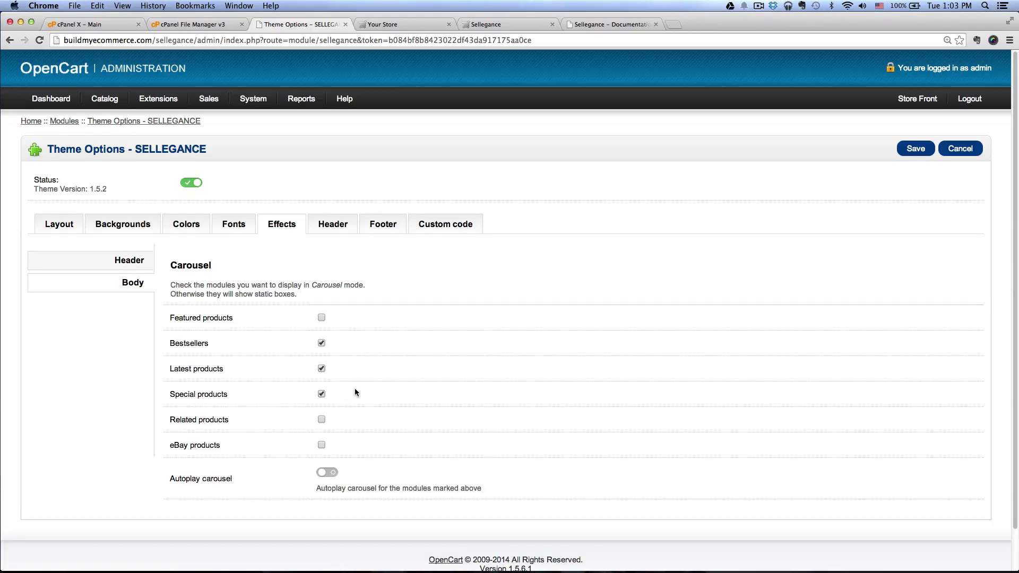
scroll(355, 390, "down", 2)
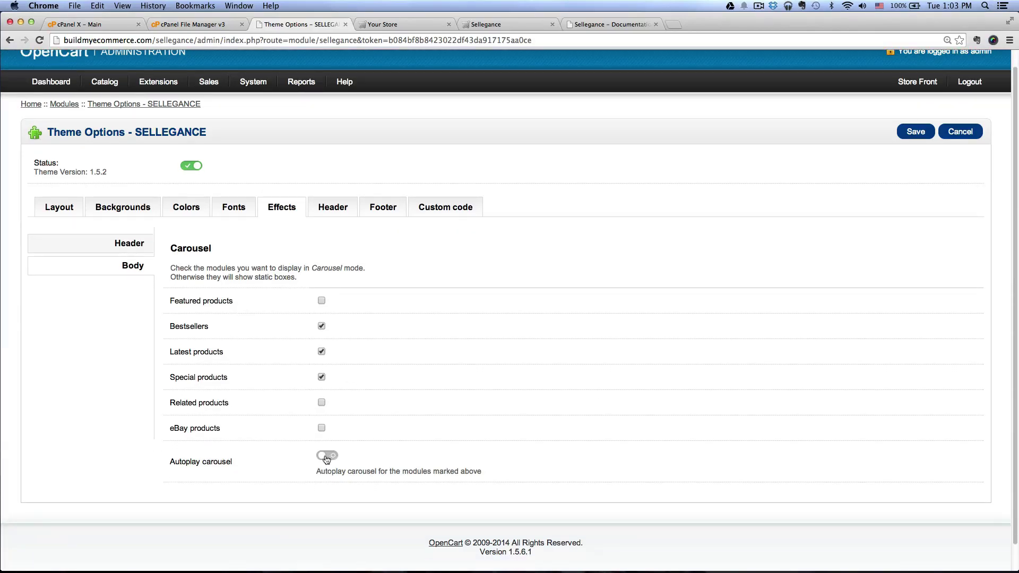
left_click(336, 457)
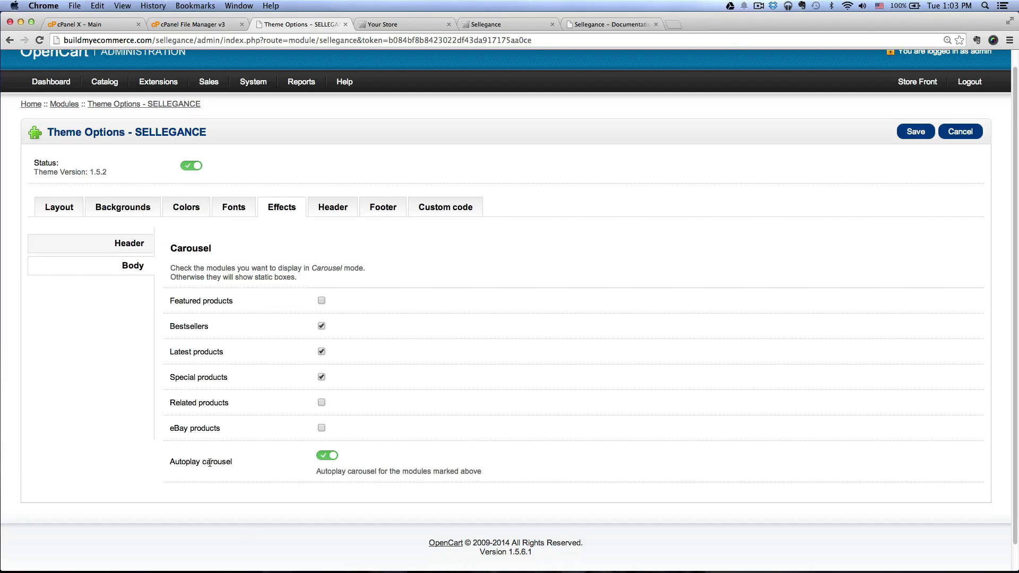
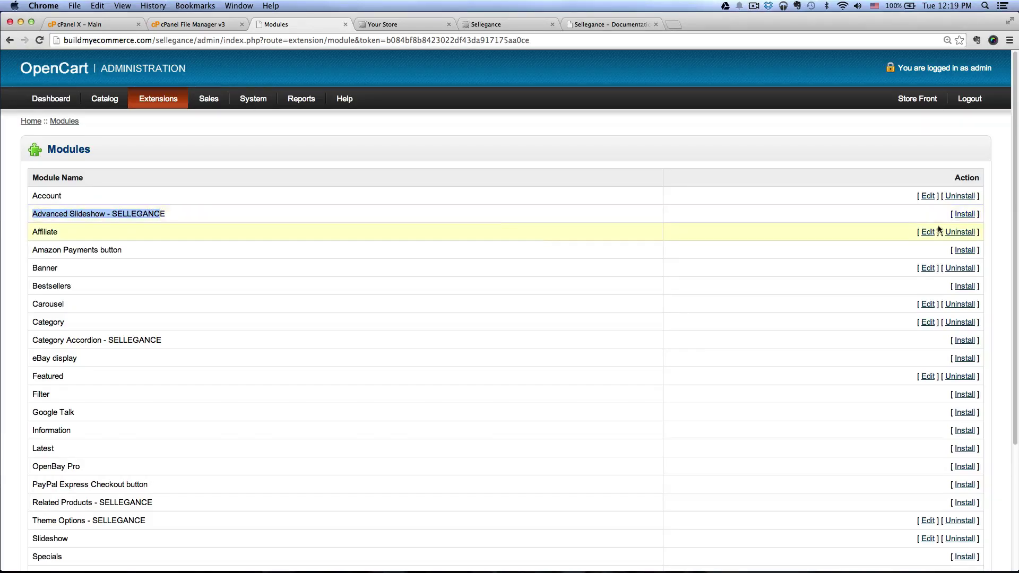
- Install the Advanced Slideshow - SELLEGANCE module and uninstall the default Slideshow module
left_click(962, 215)
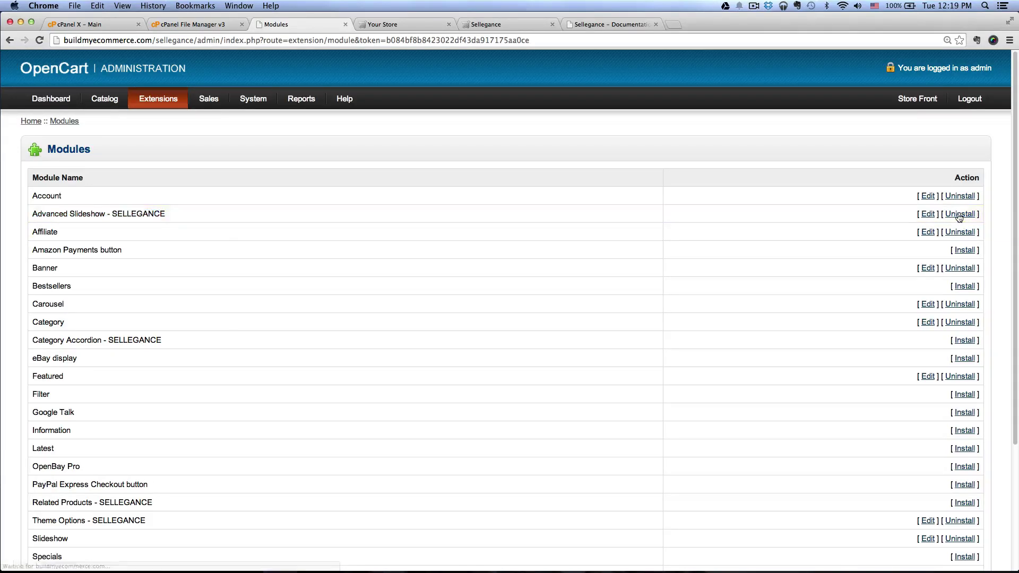
scroll(793, 223, "down", 5)
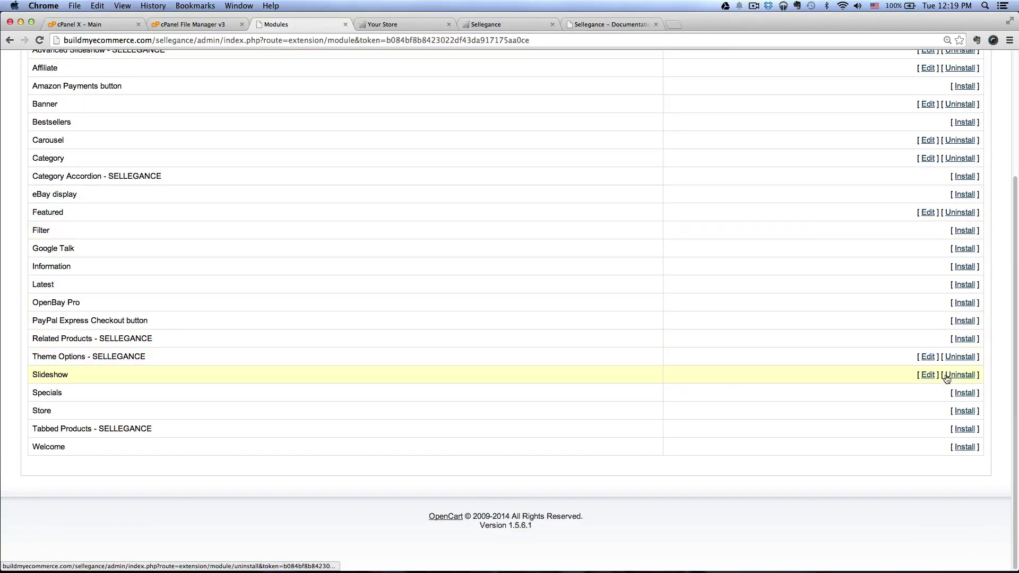
left_click_drag(90, 374, 31, 376)
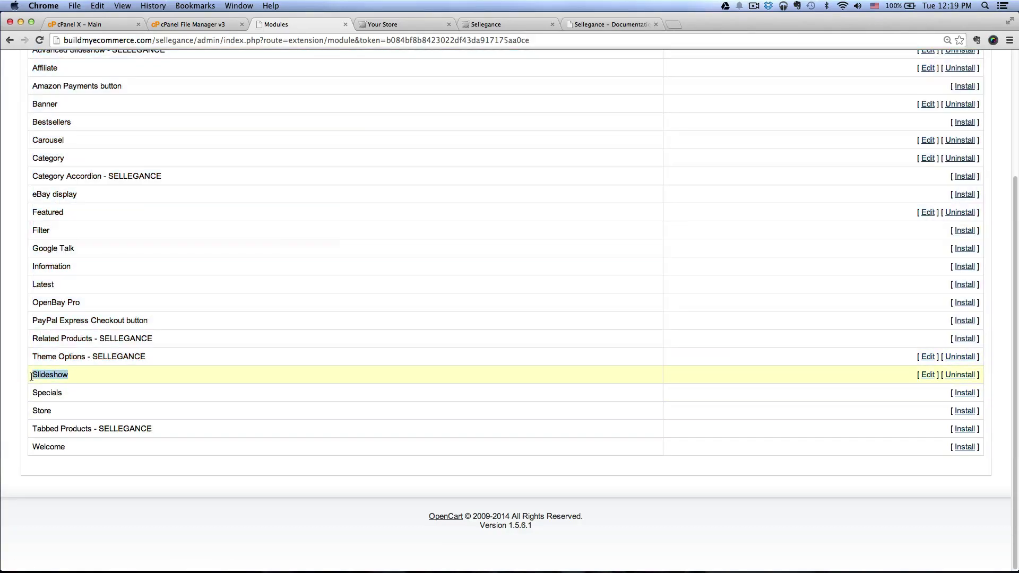
left_click(960, 375)
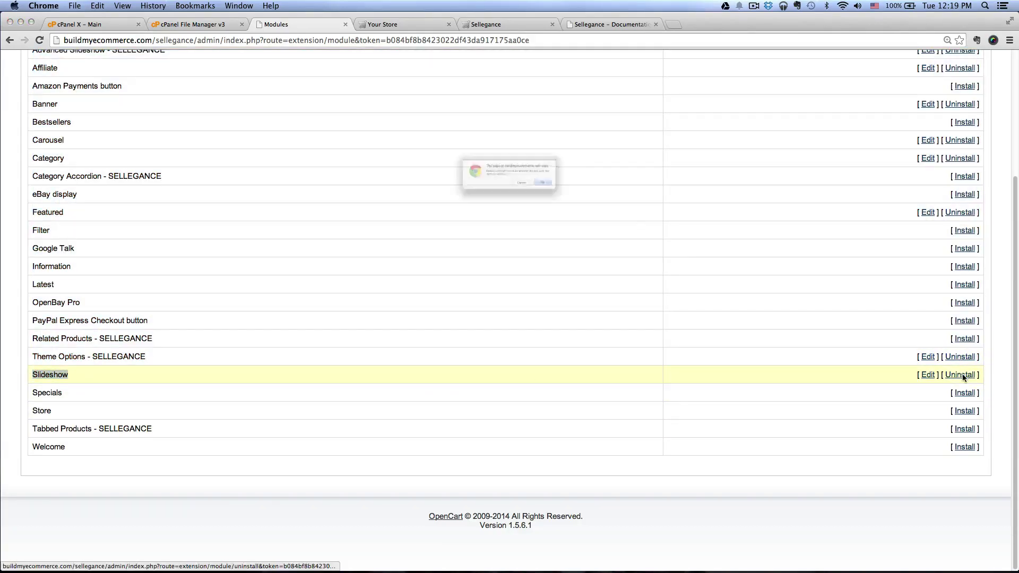
left_click(580, 197)
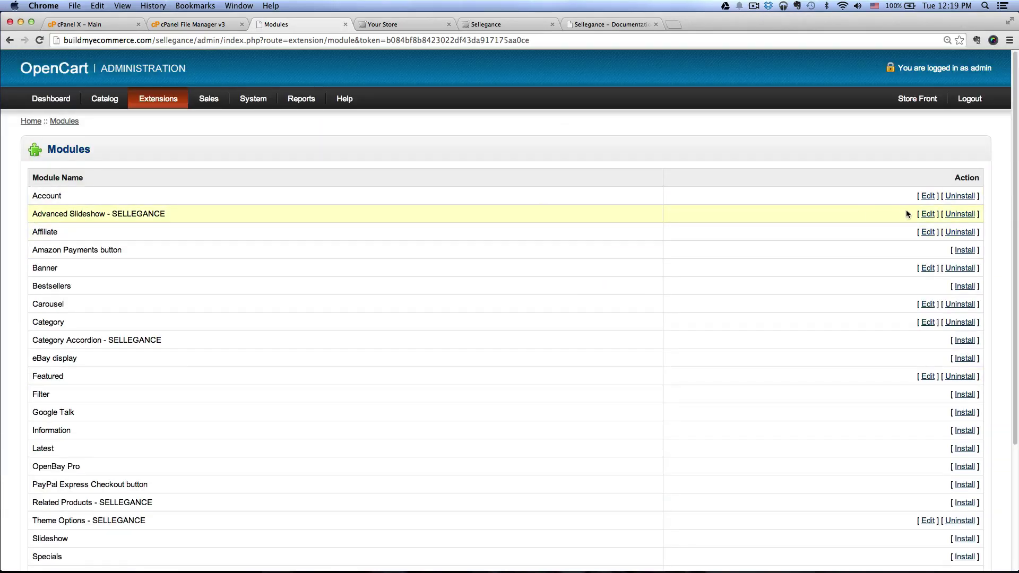
- Open the Advanced Slideshow - SELLEGANCE settings, enable the module and set its slider height to 520 px
left_click(928, 214)
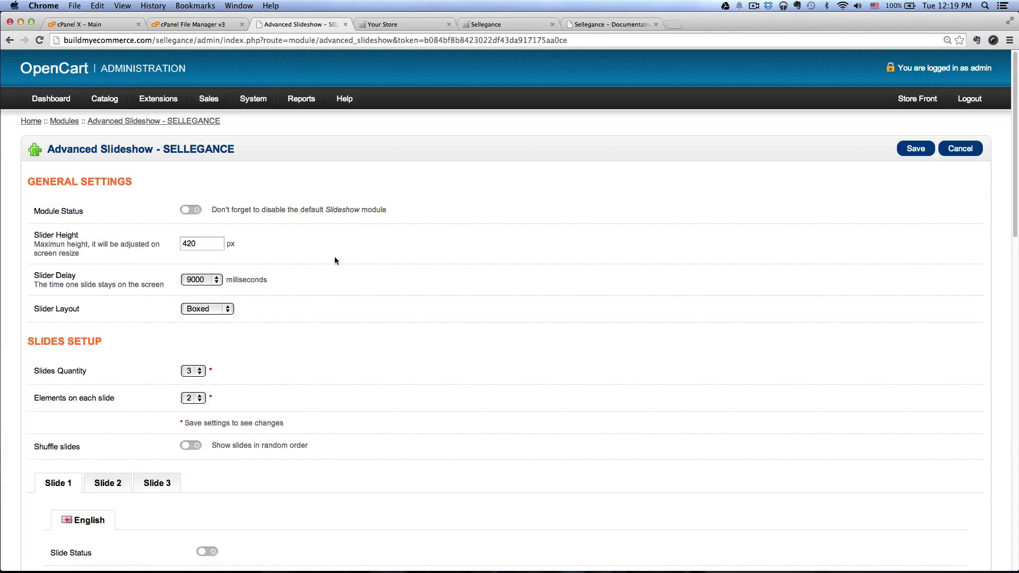
scroll(334, 261, "down", 1)
left_click(187, 193)
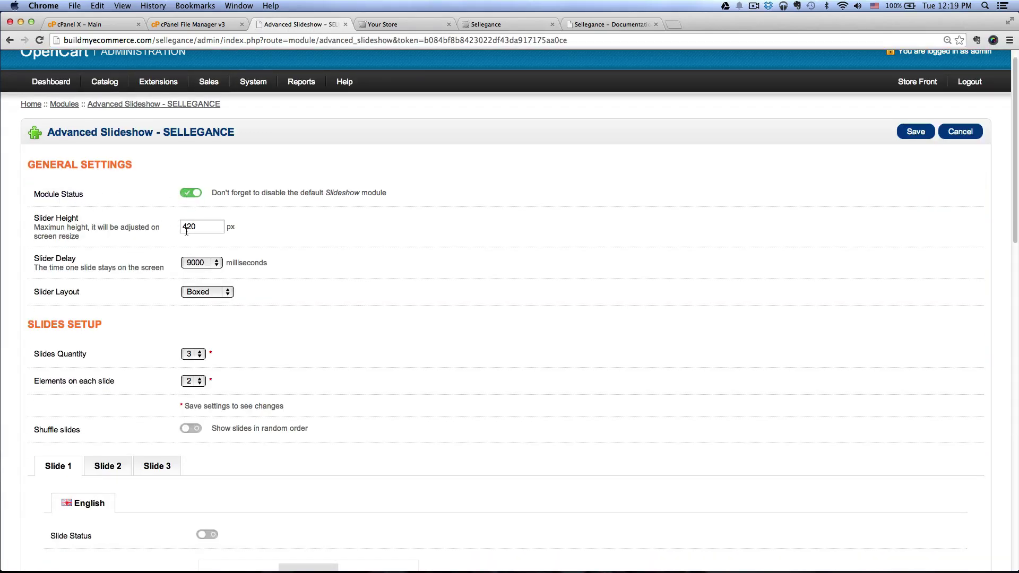
left_click_drag(210, 225, 156, 221)
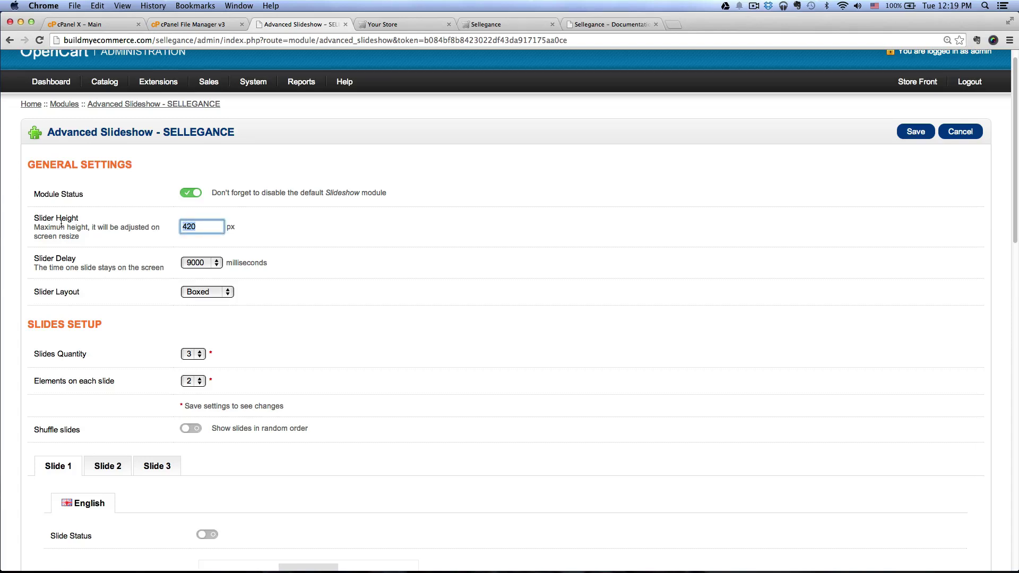
type("520")
left_click(350, 268)
scroll(345, 281, "down", 1)
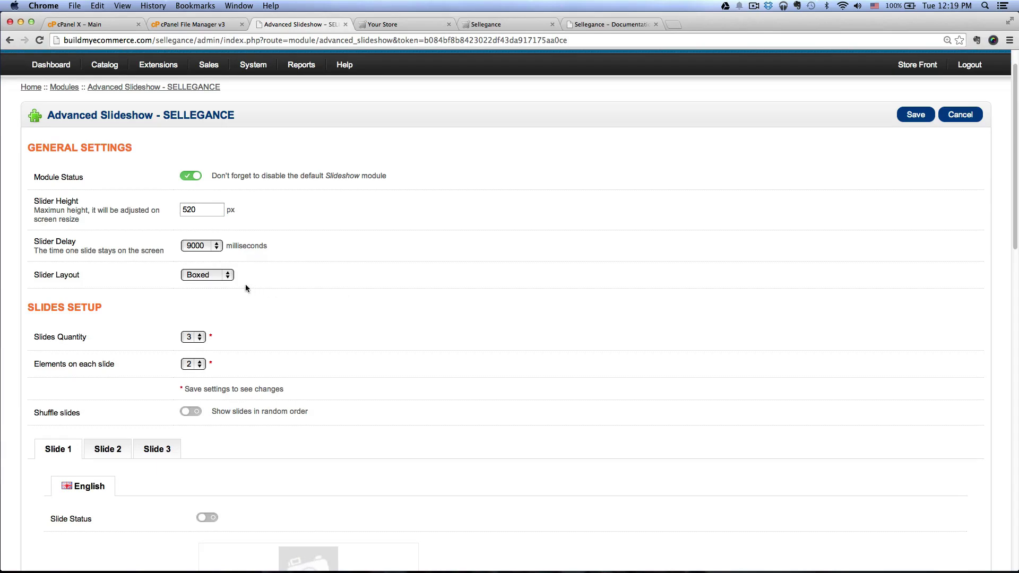
- Set the slider layout to Full width and the slides quantity to 1
left_click(223, 274)
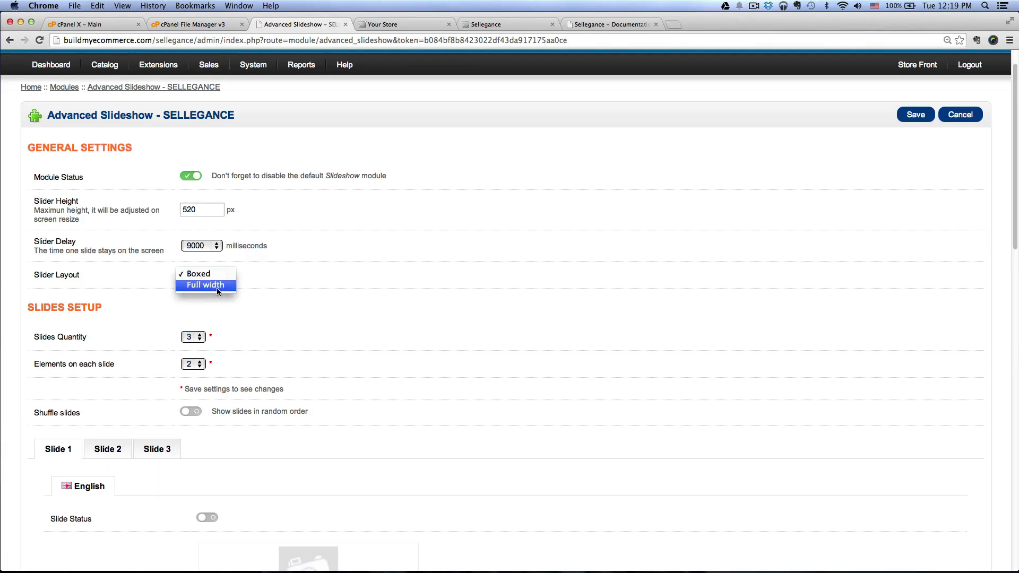
left_click(217, 286)
scroll(318, 313, "down", 3)
left_click(191, 289)
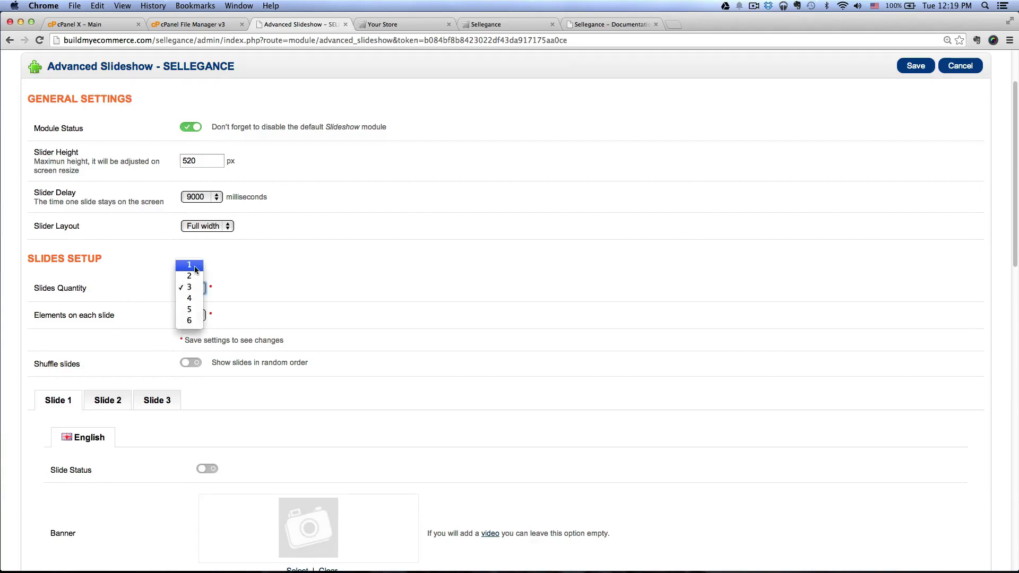
left_click(189, 265)
left_click_drag(63, 316, 100, 317)
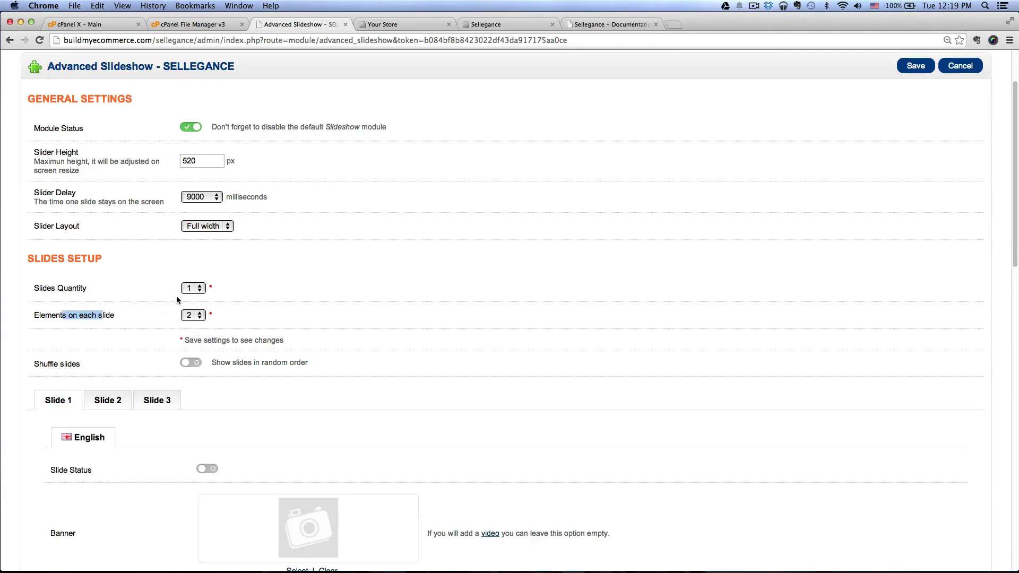
left_click(287, 292)
- Check the home page slideshow of the Sellegance demo store and return to the Advanced Slideshow settings
left_click(486, 24)
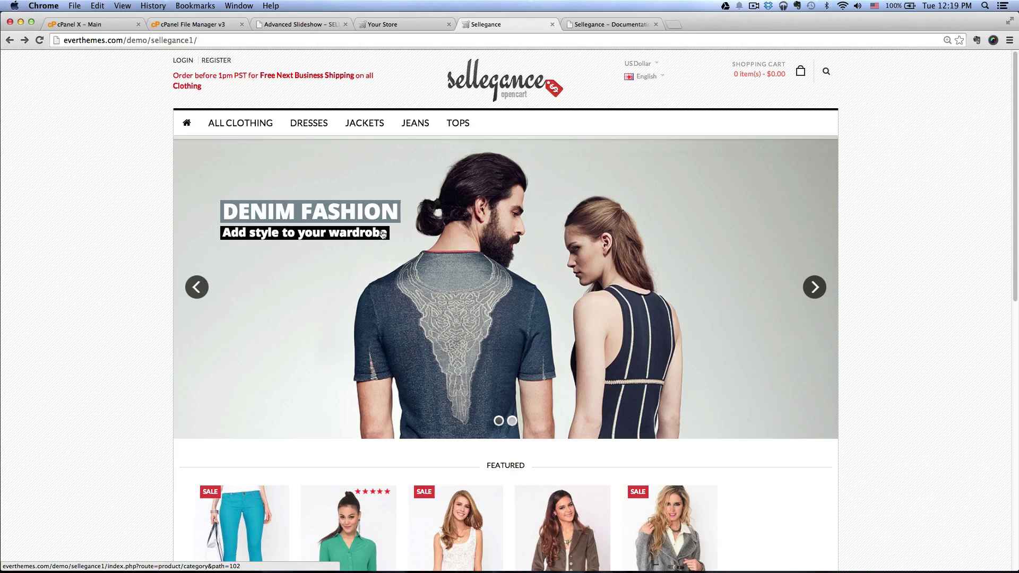
left_click(402, 23)
left_click(294, 23)
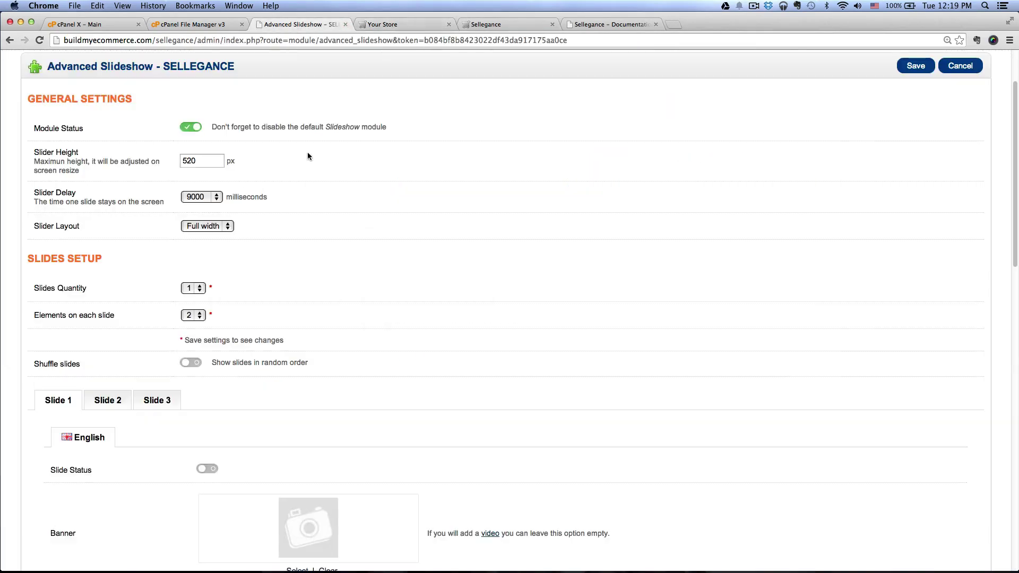
- Enable the slide status of Slide 1 in the Advanced Slideshow settings
scroll(395, 260, "down", 4)
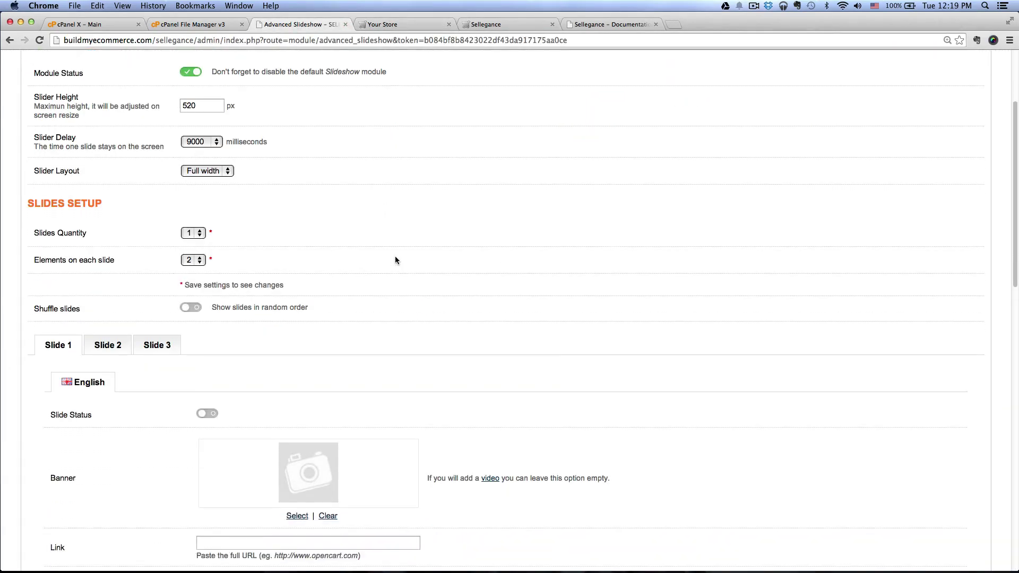
scroll(395, 260, "down", 8)
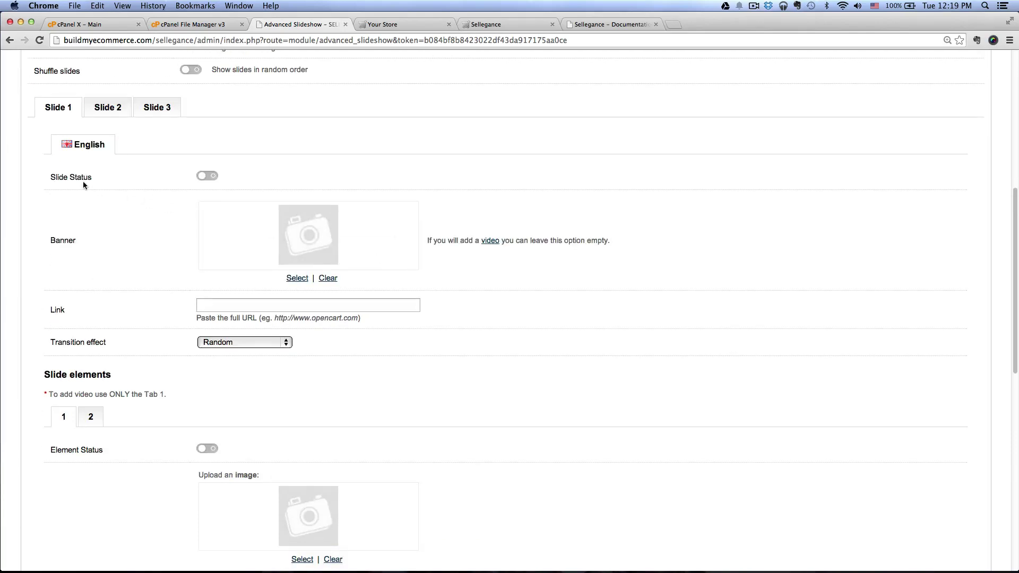
left_click(206, 176)
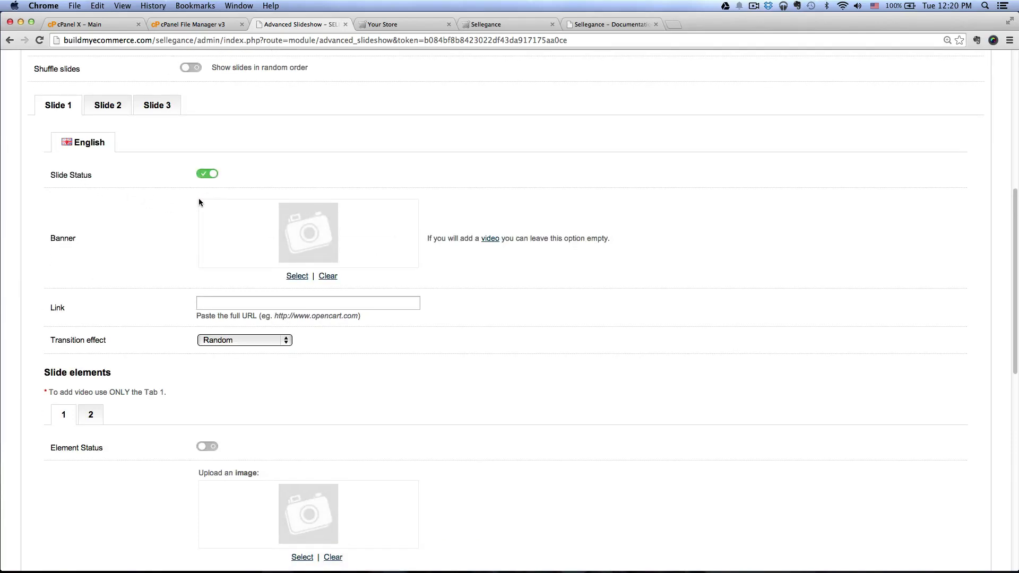
scroll(200, 204, "down", 1)
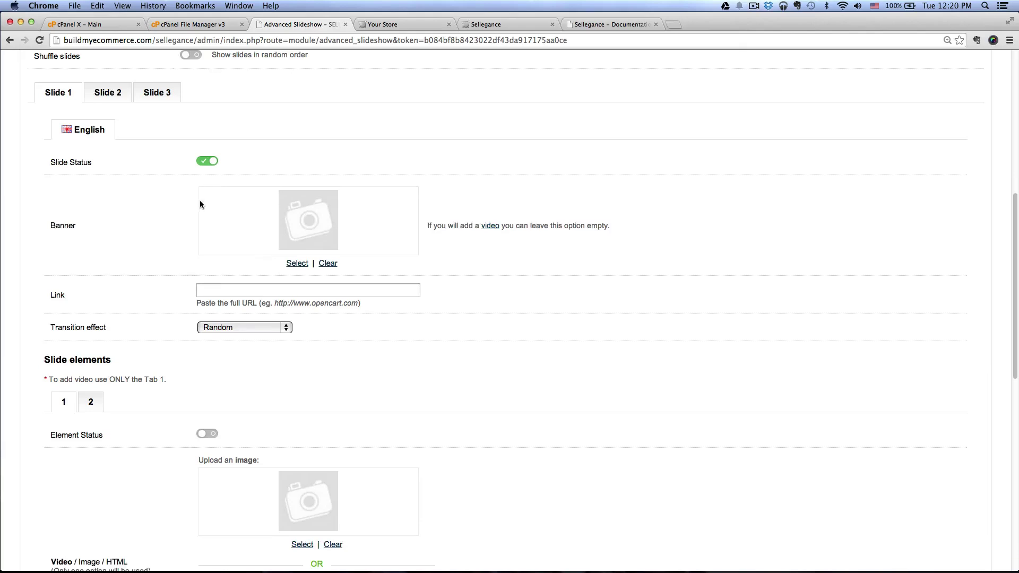
- Upload main_slideshow_001.jpg from the main_homepage_slideshow folder to the image manager and set it as the banner of Slide 1
left_click(295, 263)
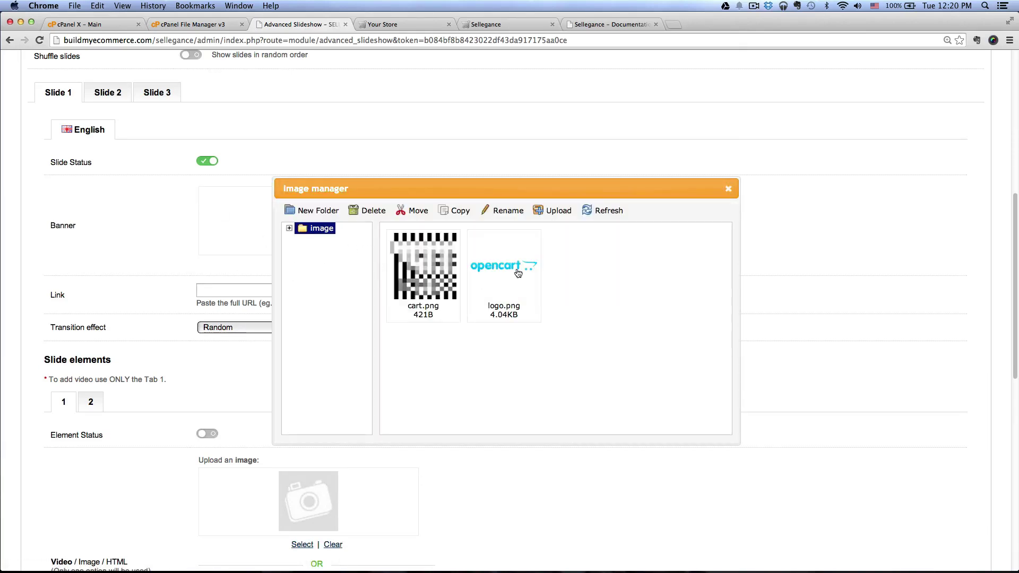
left_click(548, 211)
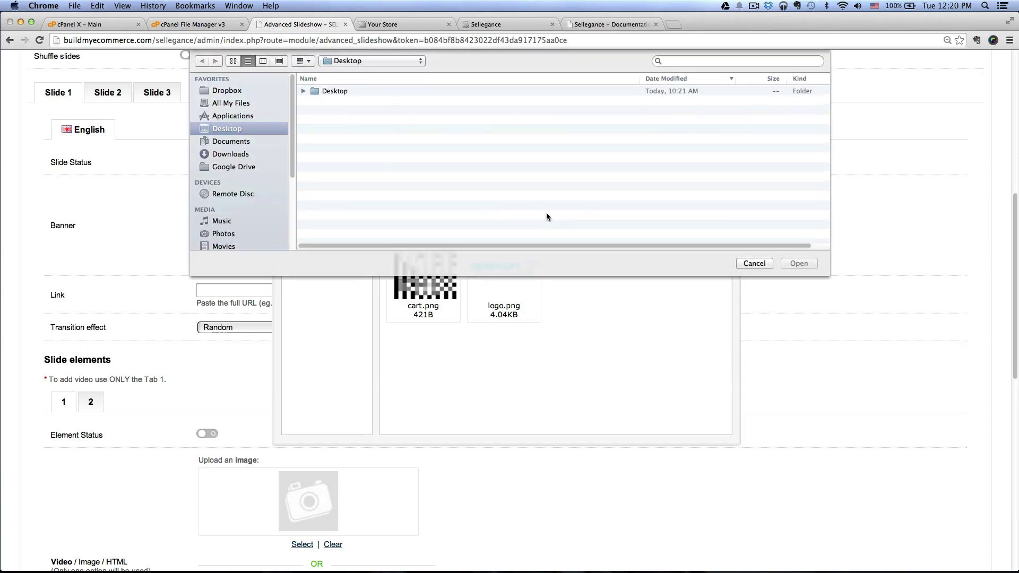
double_click(343, 111)
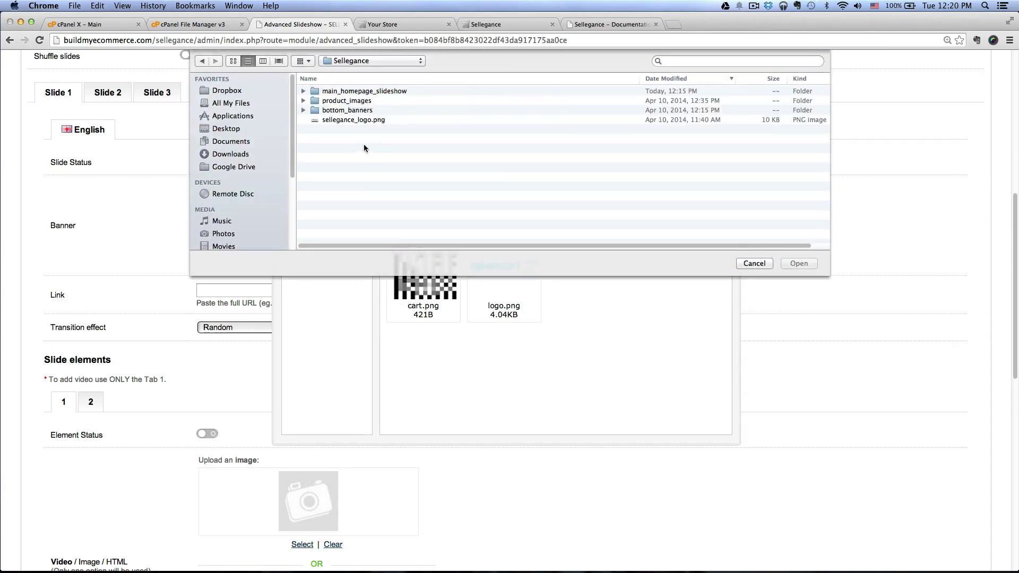
double_click(364, 92)
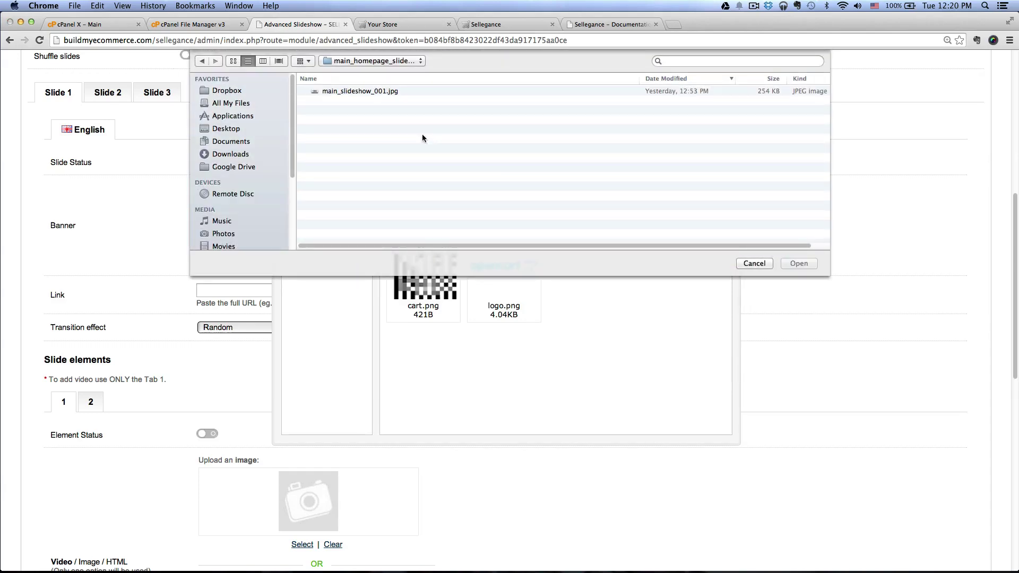
left_click(368, 94)
left_click(799, 264)
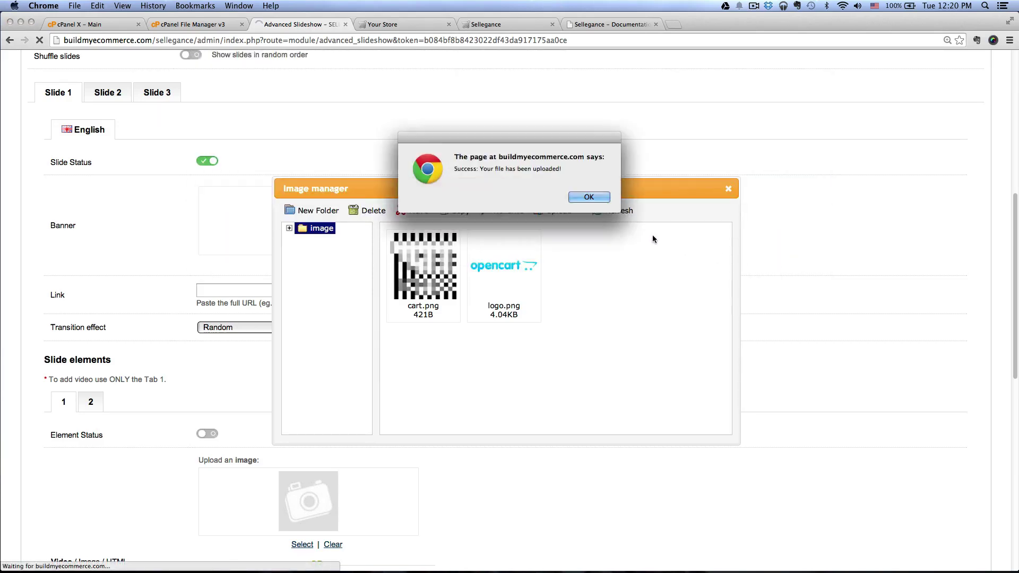
left_click(588, 197)
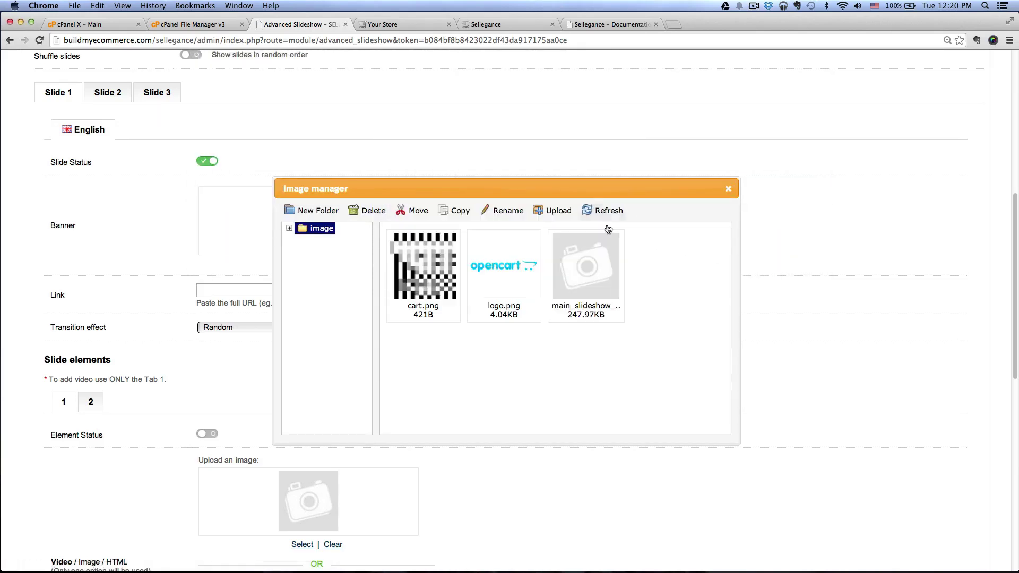
left_click(593, 275)
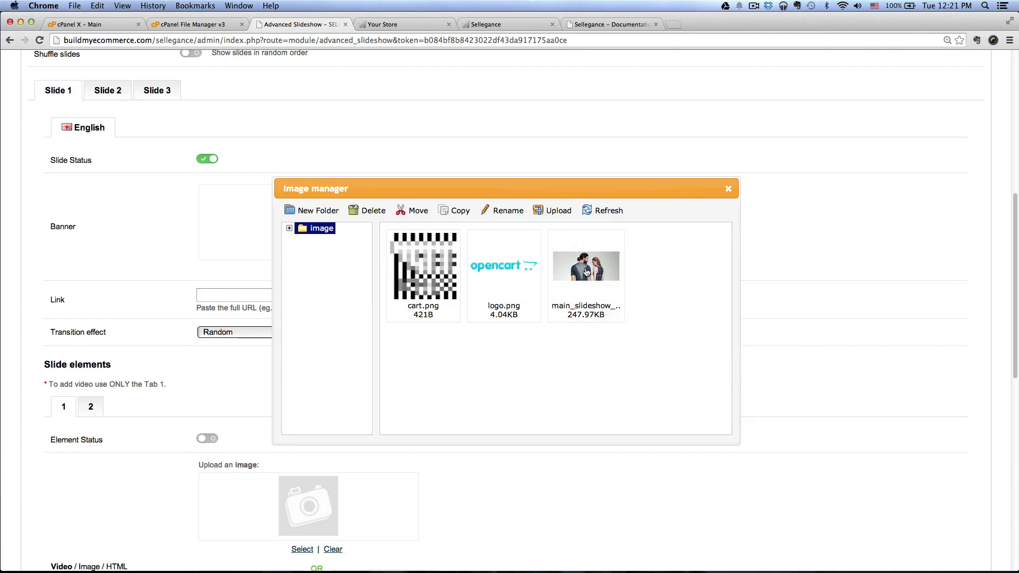
double_click(590, 274)
- Enable the element status of slide element 1 in Slide 1, leaving the slide link empty and the transition effect Random
scroll(398, 261, "down", 1)
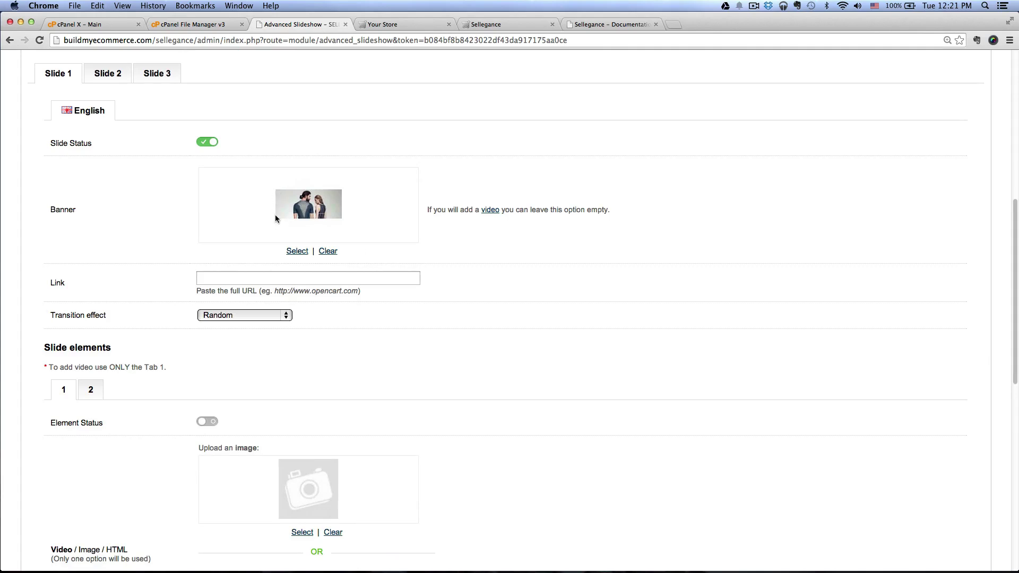
scroll(396, 250, "down", 1)
left_click(262, 256)
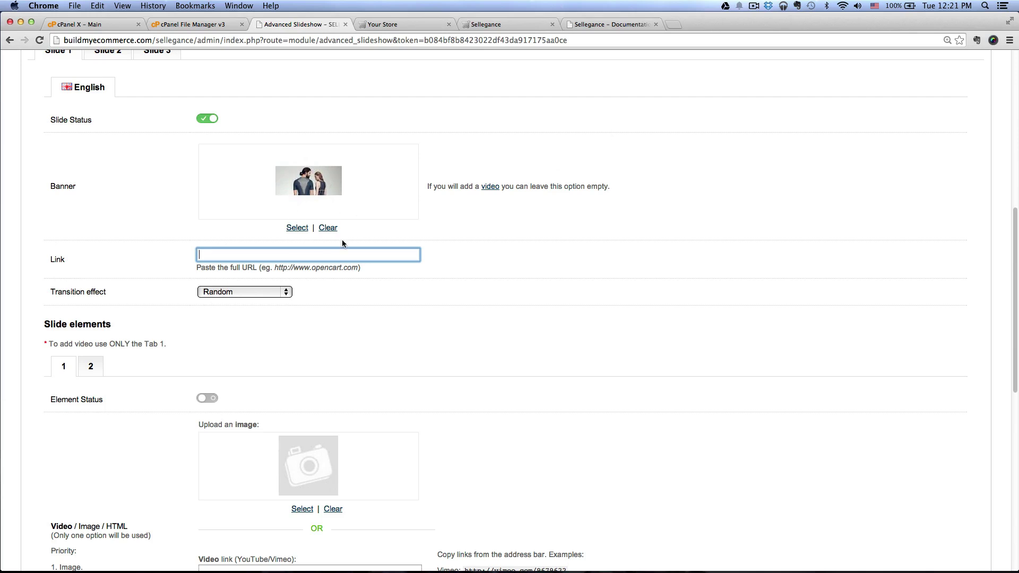
scroll(341, 241, "down", 1)
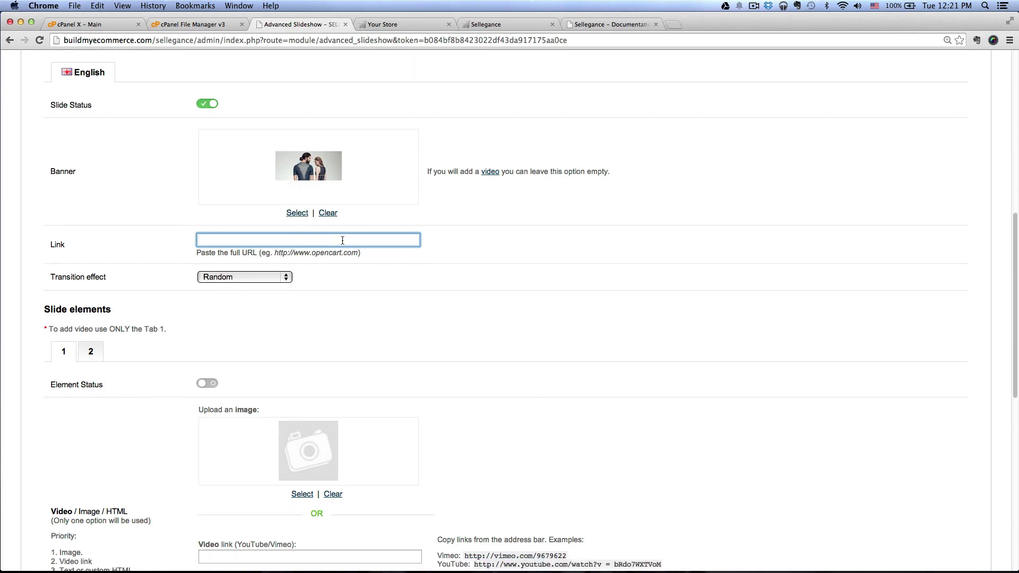
left_click(329, 278)
scroll(330, 278, "down", 1)
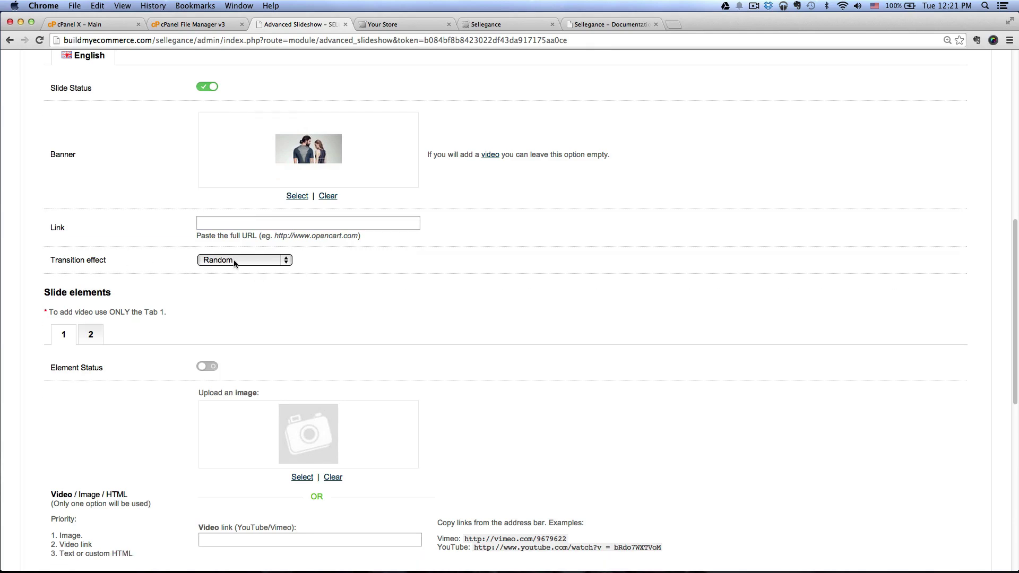
scroll(375, 268, "down", 1)
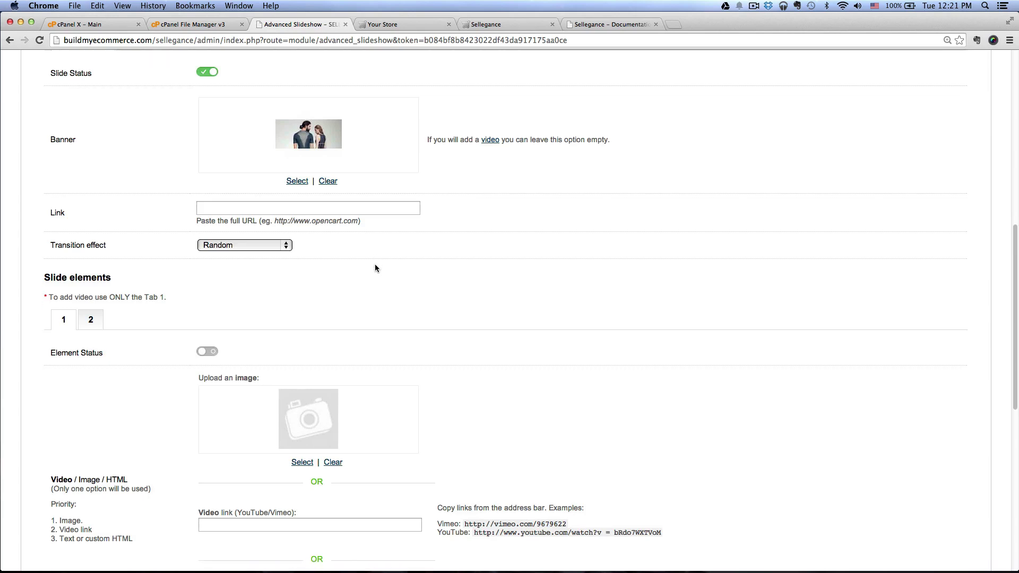
scroll(375, 268, "down", 5)
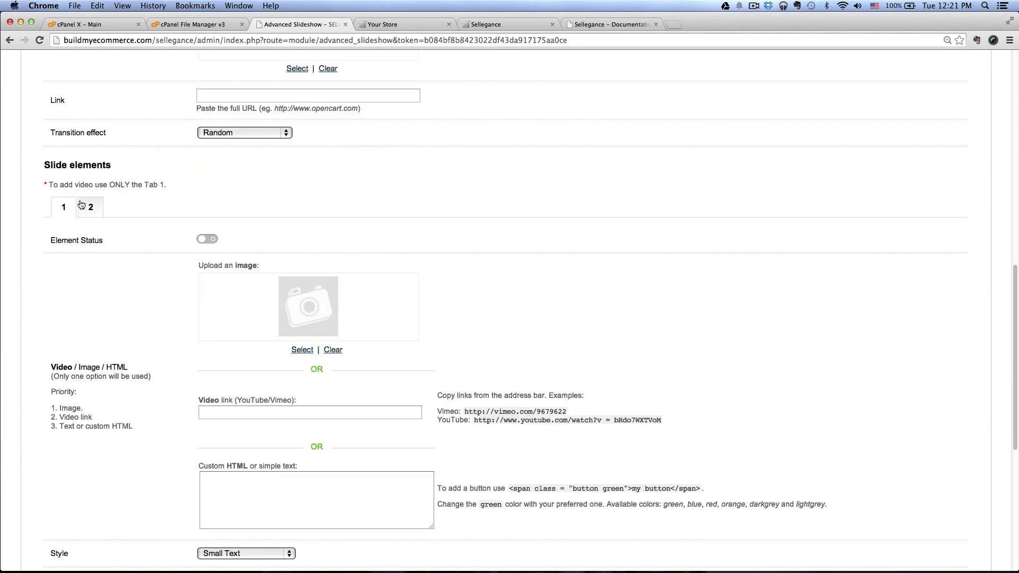
scroll(73, 202, "down", 3)
left_click(208, 169)
- Enter DENIM FASHION as the custom text of slide element 1 and set its style to Very Big White
scroll(168, 215, "down", 3)
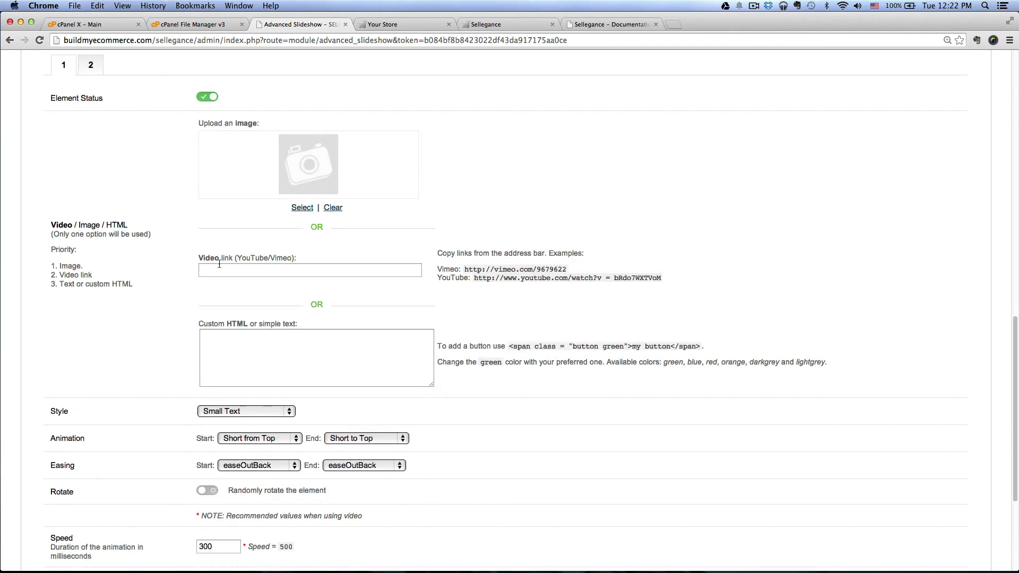
scroll(240, 268, "down", 1)
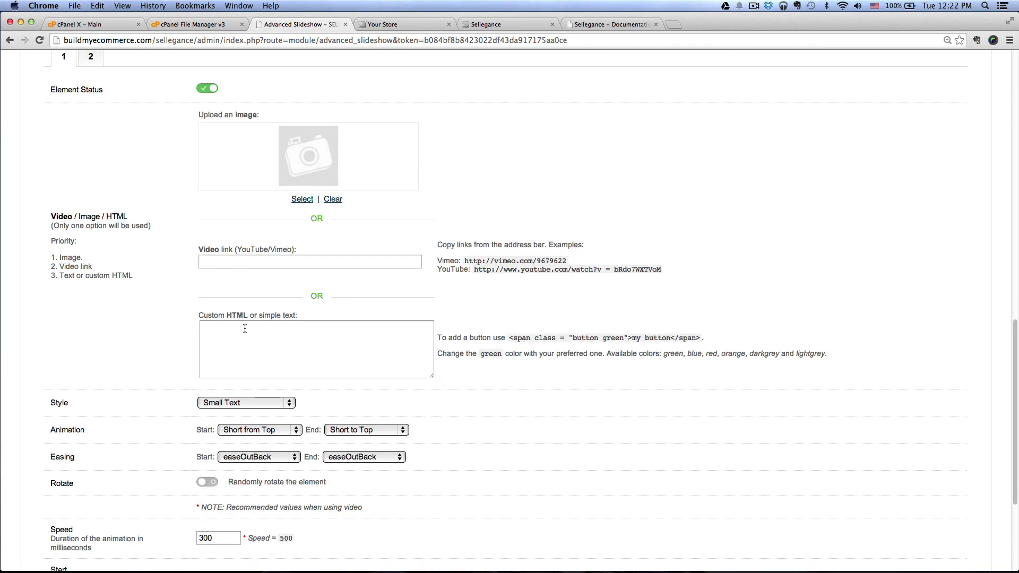
left_click_drag(198, 316, 283, 316)
left_click(271, 339)
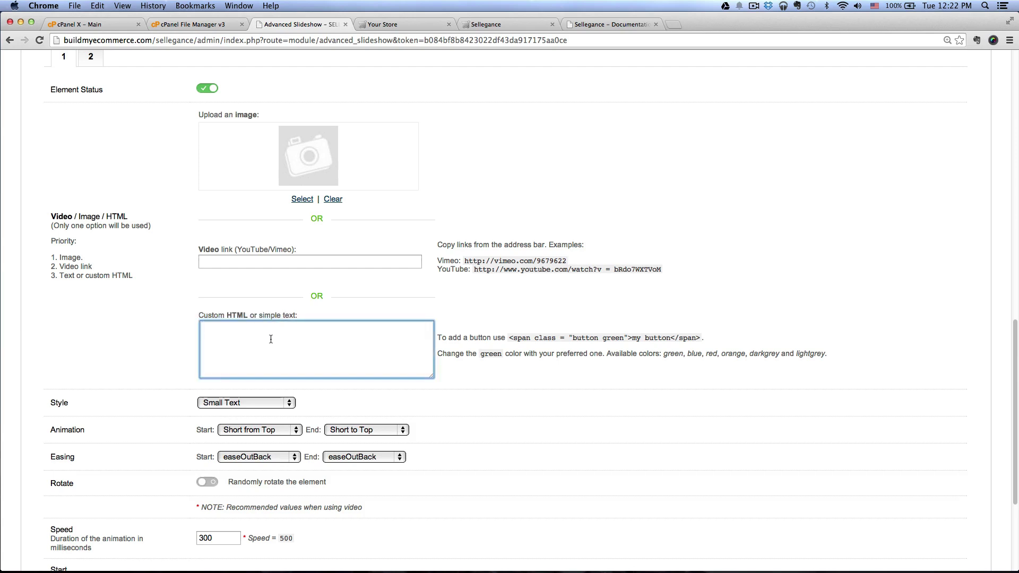
type("DENIM FASHION")
left_click(262, 406)
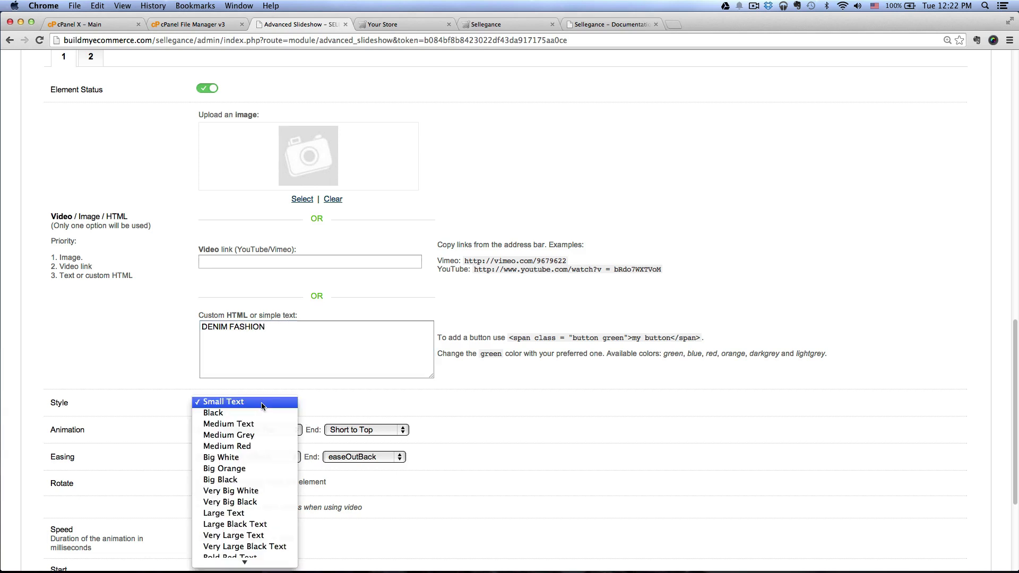
left_click(271, 495)
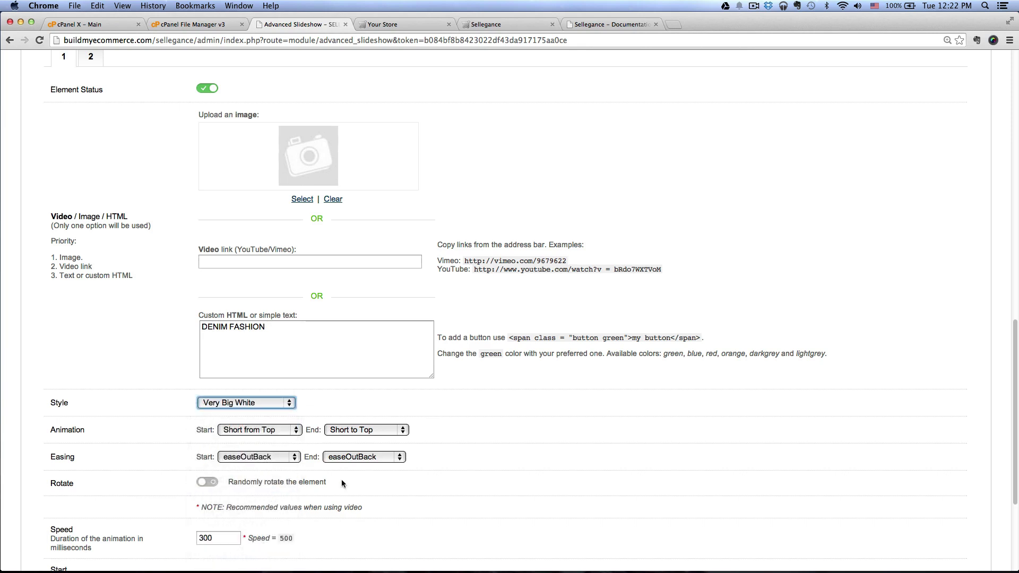
- Set the X position of slide element 1 to 80
scroll(365, 484, "down", 1)
scroll(365, 481, "down", 2)
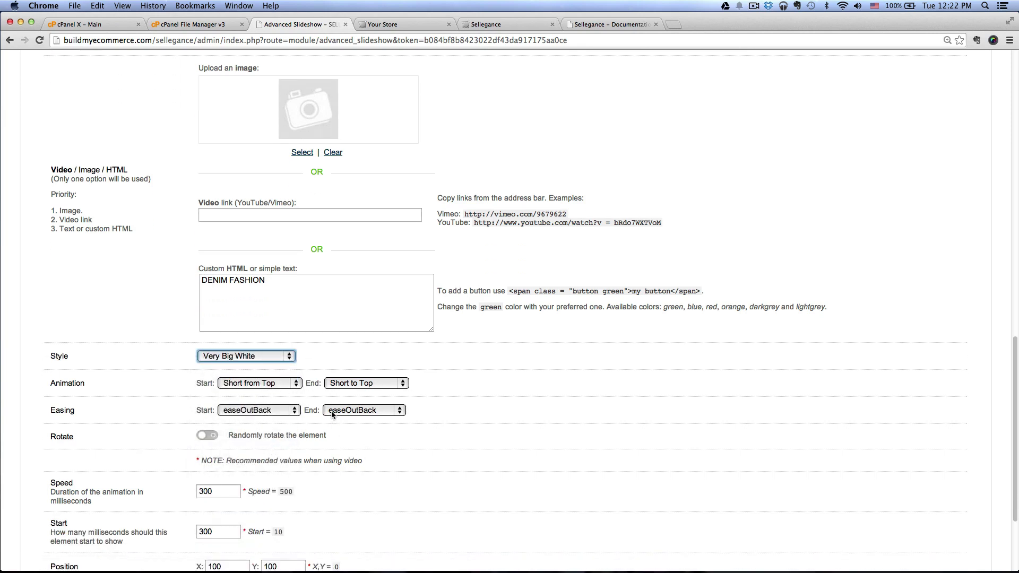
scroll(244, 430, "down", 4)
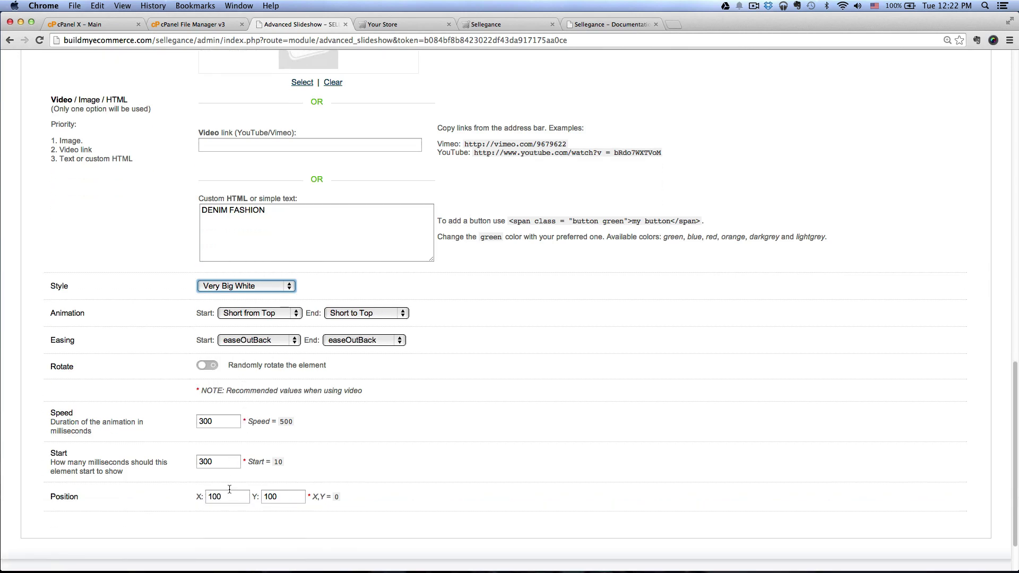
left_click_drag(238, 496, 192, 499)
type("80")
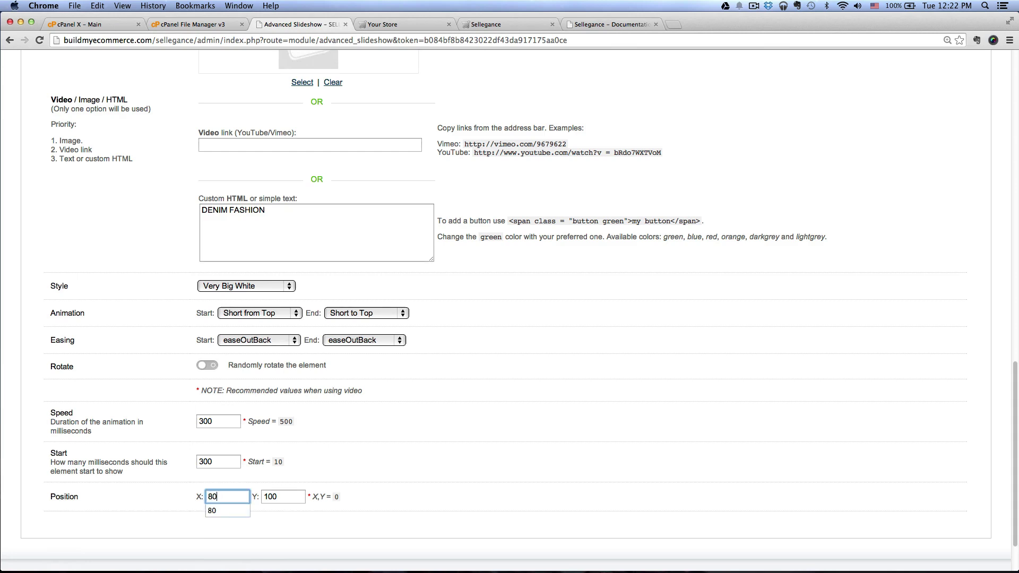
left_click(547, 483)
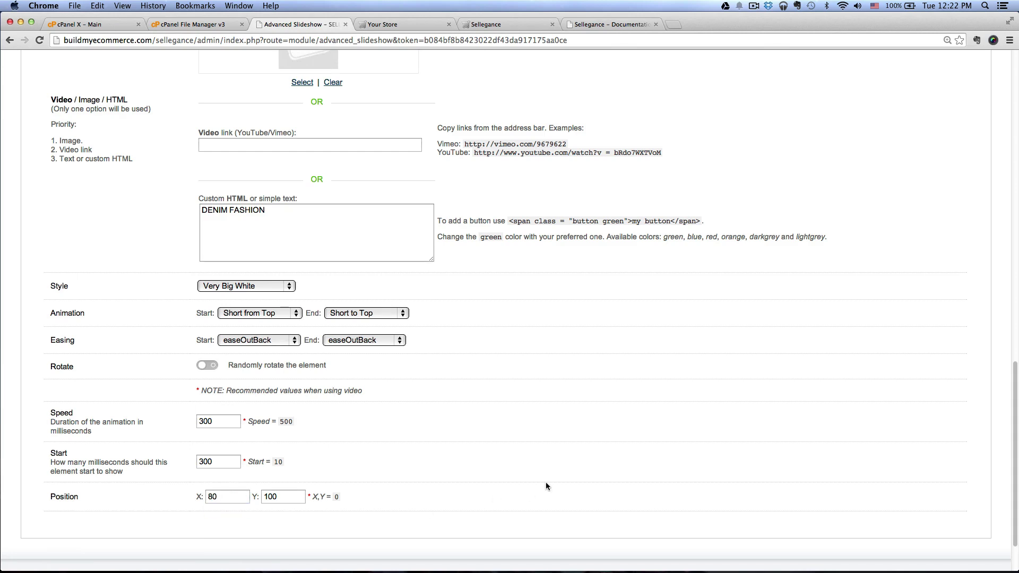
- Open slide element 2 of Slide 1 and enable its element status
scroll(459, 453, "up", 1)
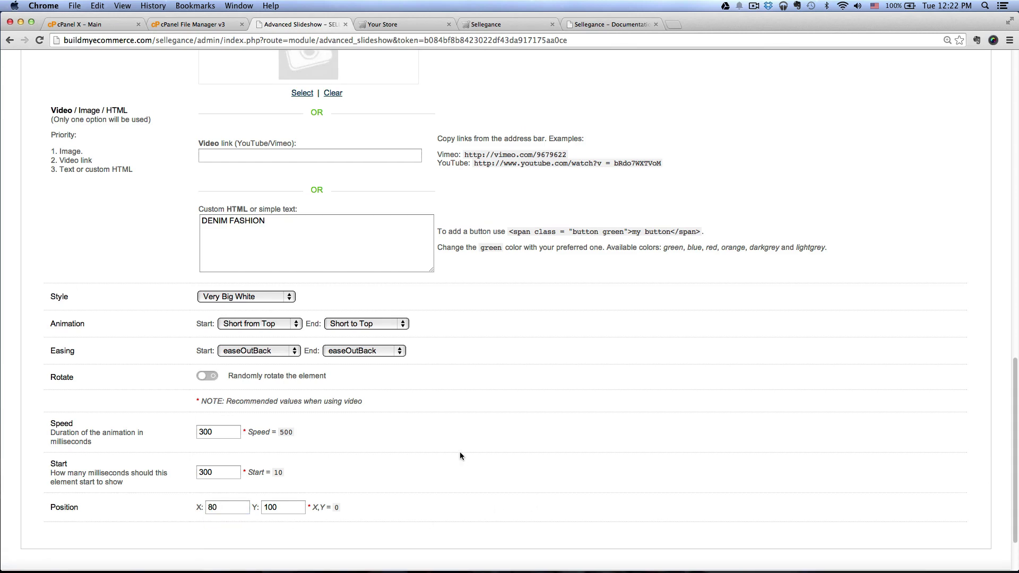
scroll(370, 391, "up", 5)
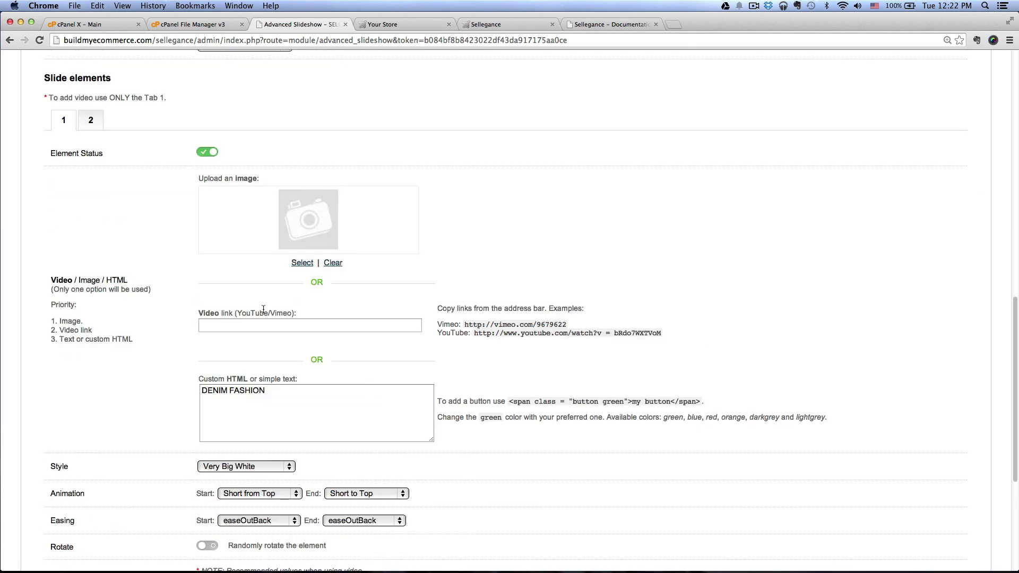
left_click(92, 122)
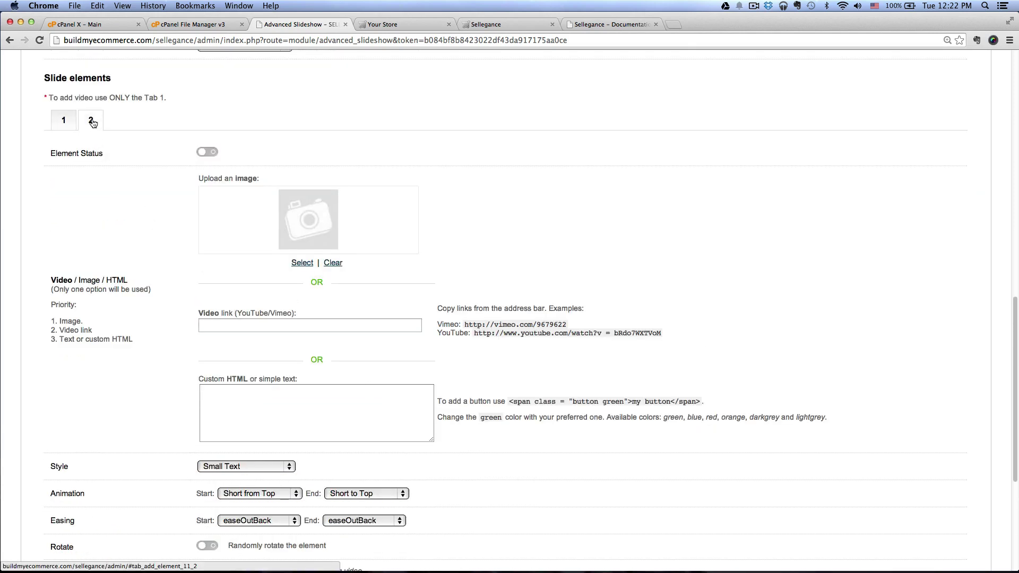
left_click(209, 152)
- Using the demo store's slide caption as reference, enter ADD STYLE TO YOUR WARDROBE as element 2's custom text with the Big White style
scroll(153, 175, "down", 4)
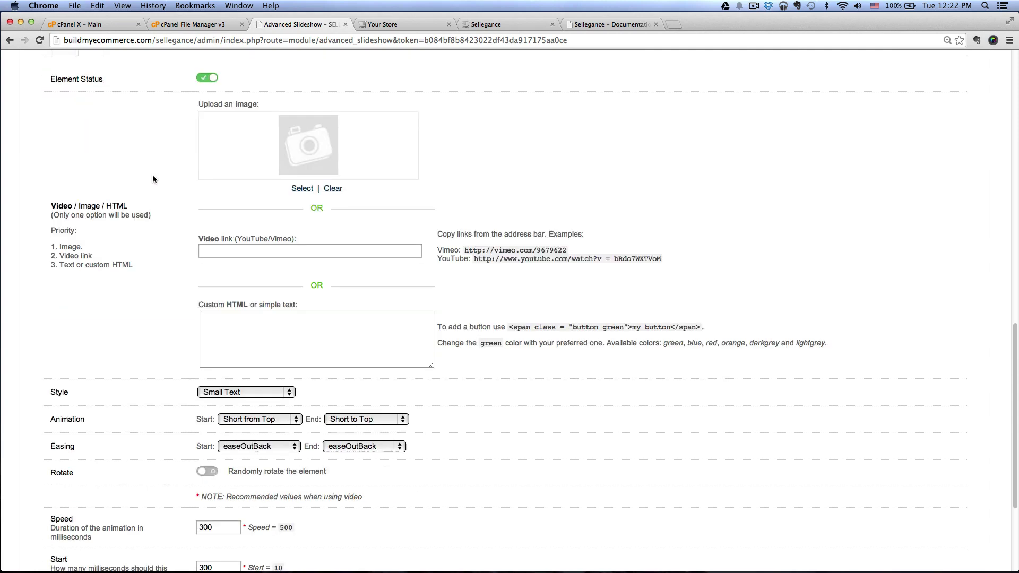
left_click(306, 328)
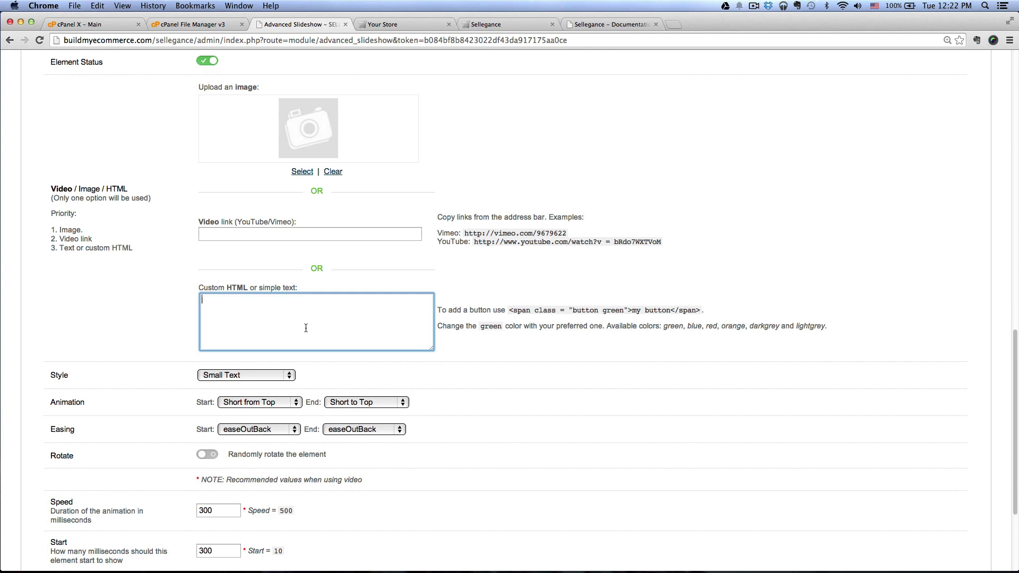
left_click(480, 25)
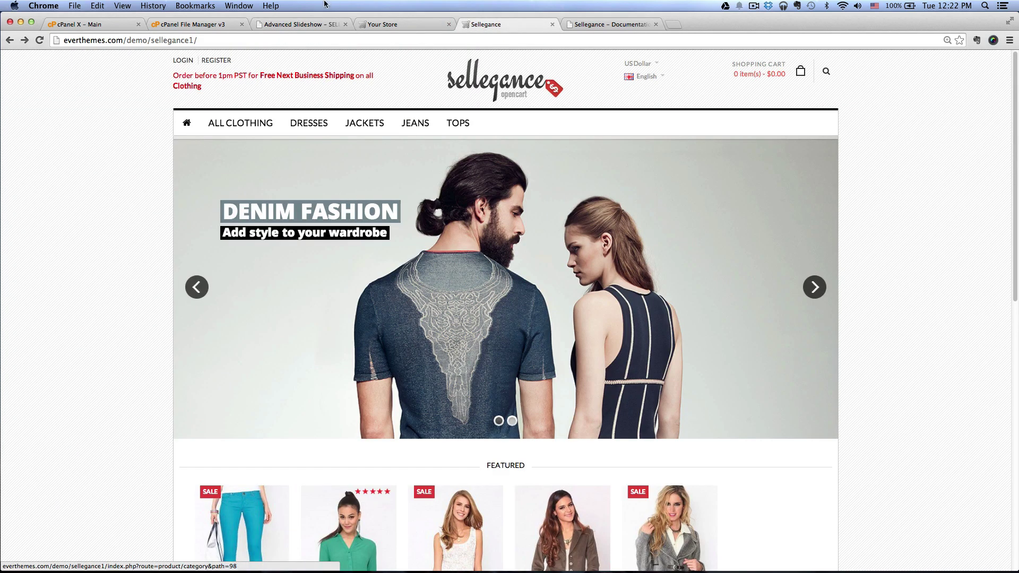
left_click(319, 25)
type("D ST")
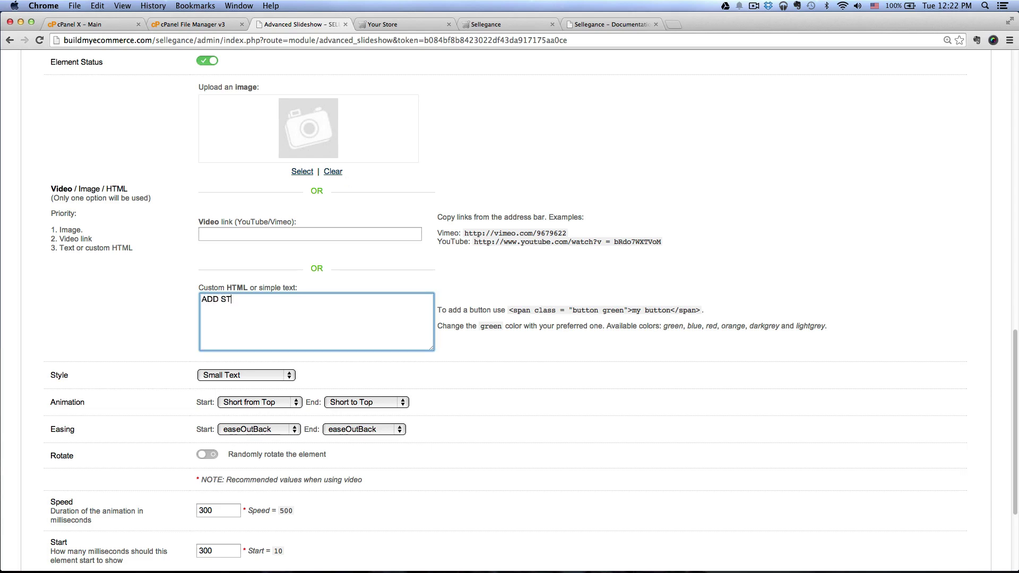
type("YLE TO YOUR WARDROBE")
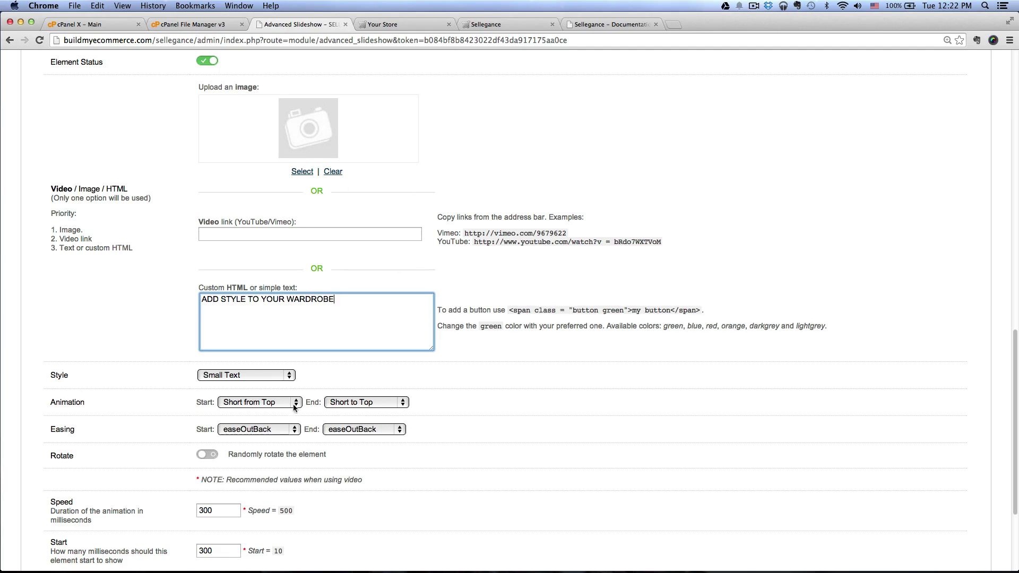
left_click(250, 375)
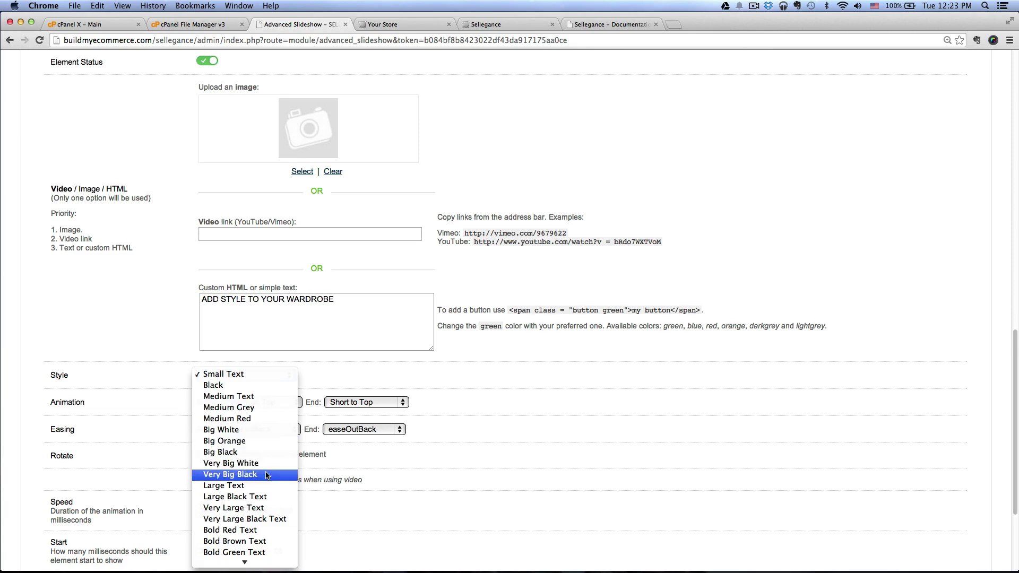
left_click(262, 432)
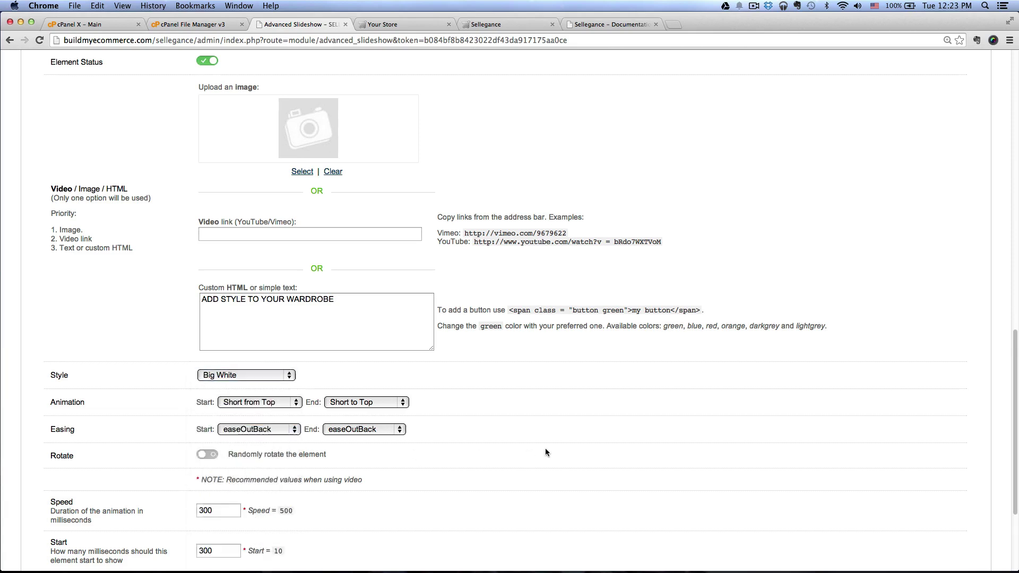
- Set the position of slide element 2 to X 80 and Y 155
scroll(546, 453, "down", 5)
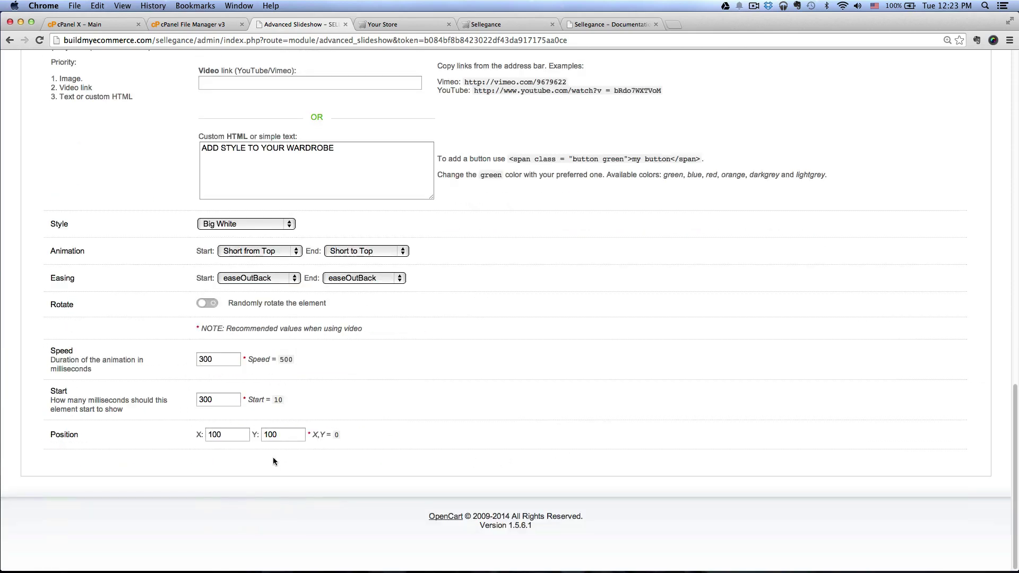
left_click_drag(243, 435, 166, 435)
type("80")
key("Tab")
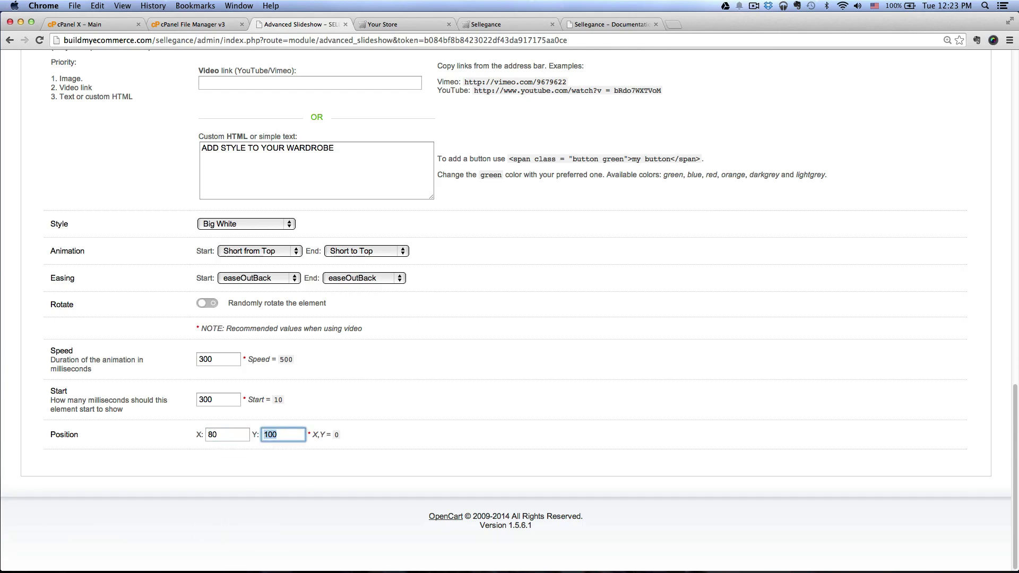
type("155")
left_click(431, 399)
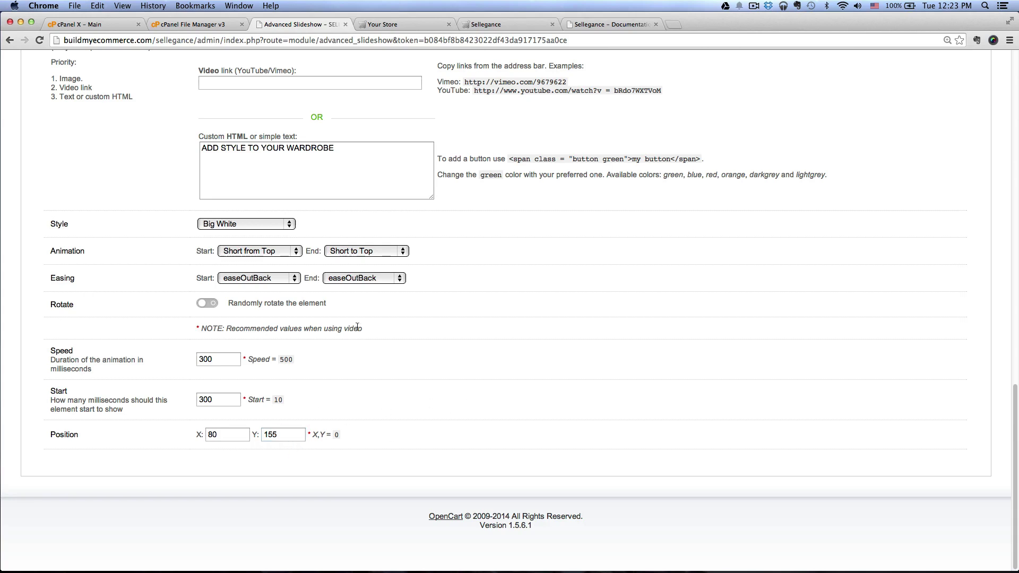
- Check the caption styling and placement on the demo store's denim slide for comparison with the slideshow settings
left_click(493, 25)
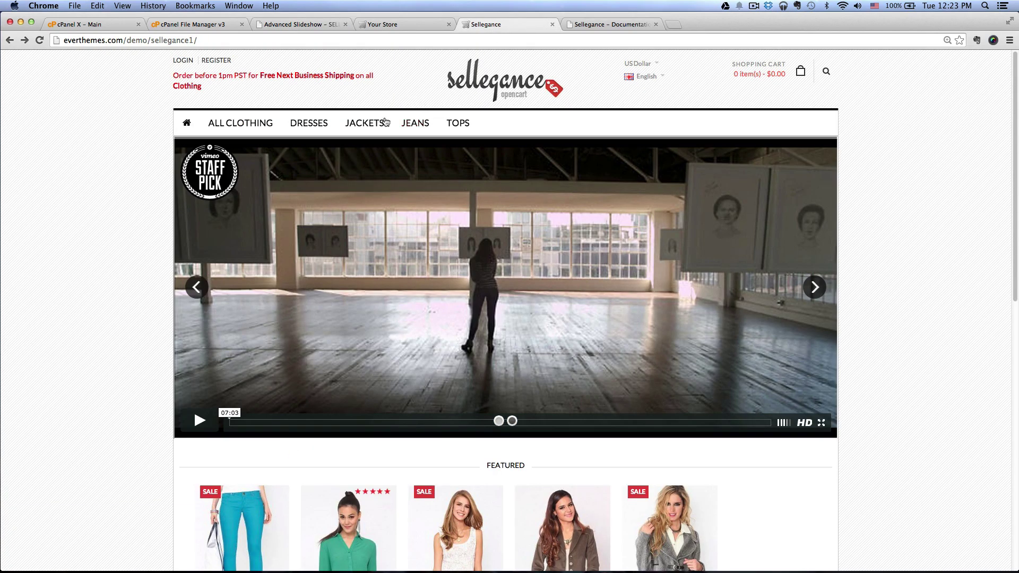
left_click(197, 287)
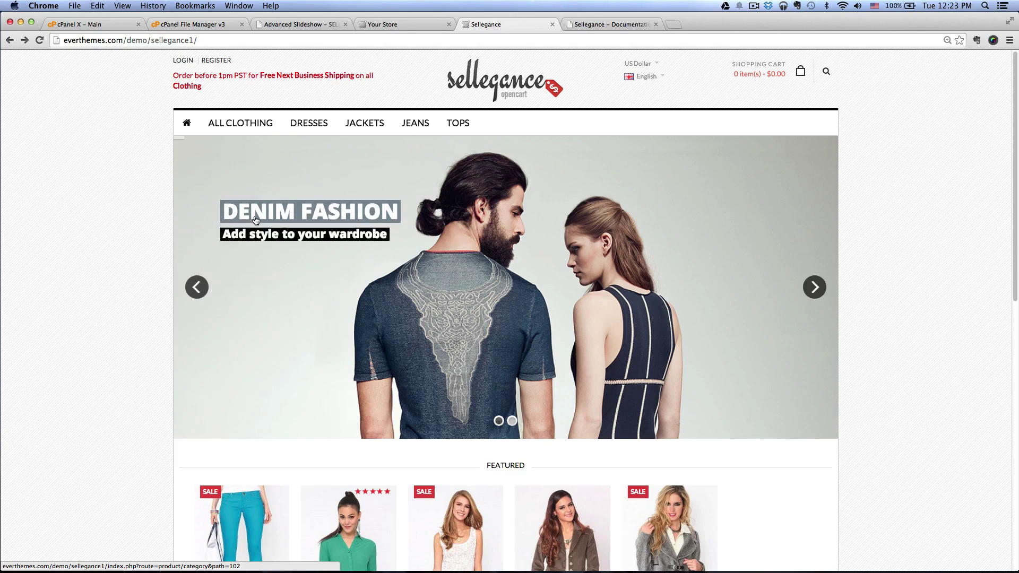
left_click(317, 26)
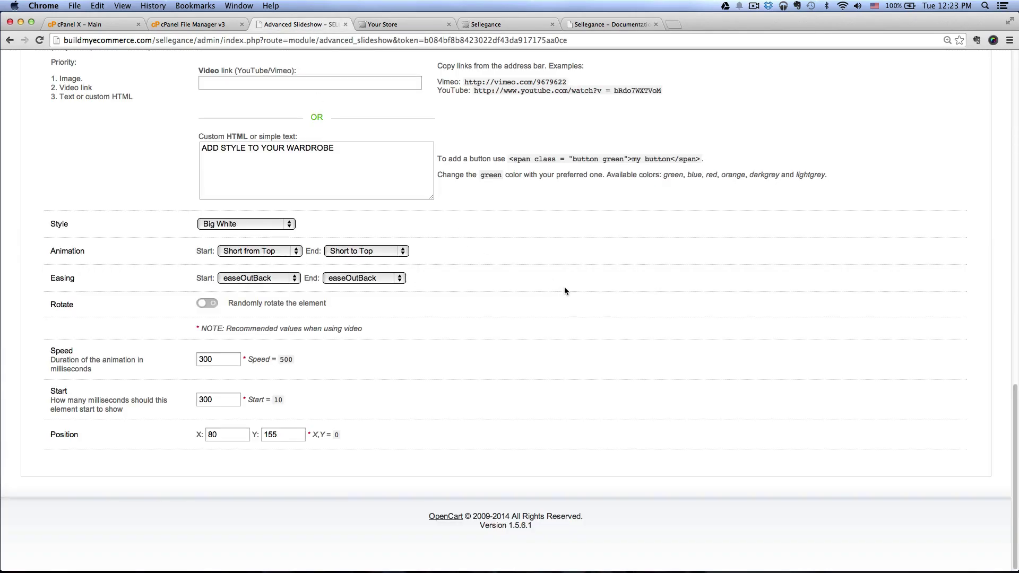
- Reload the storefront home page and examine how the slideshow and its two text elements display
scroll(565, 287, "up", 20)
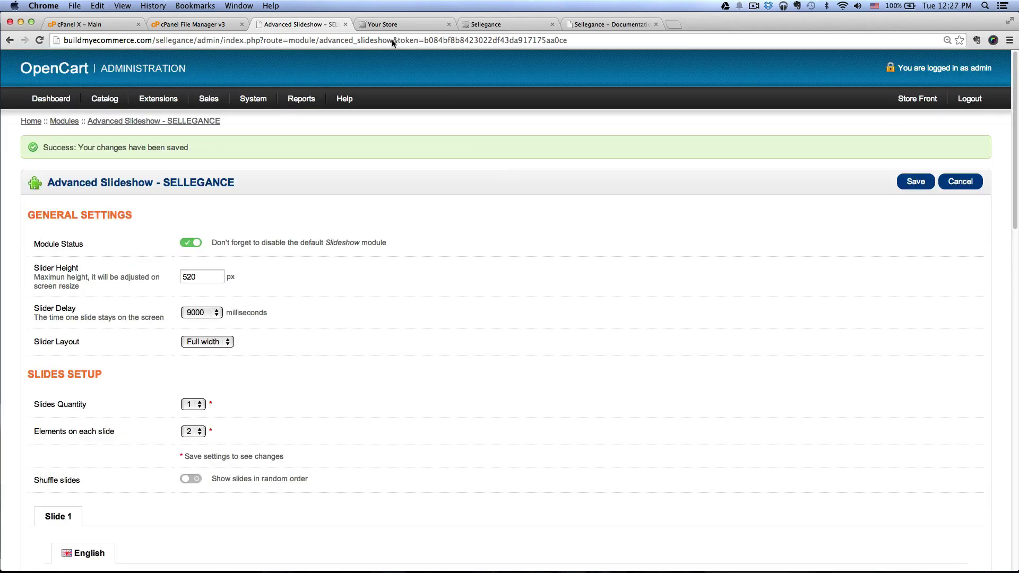
left_click(392, 27)
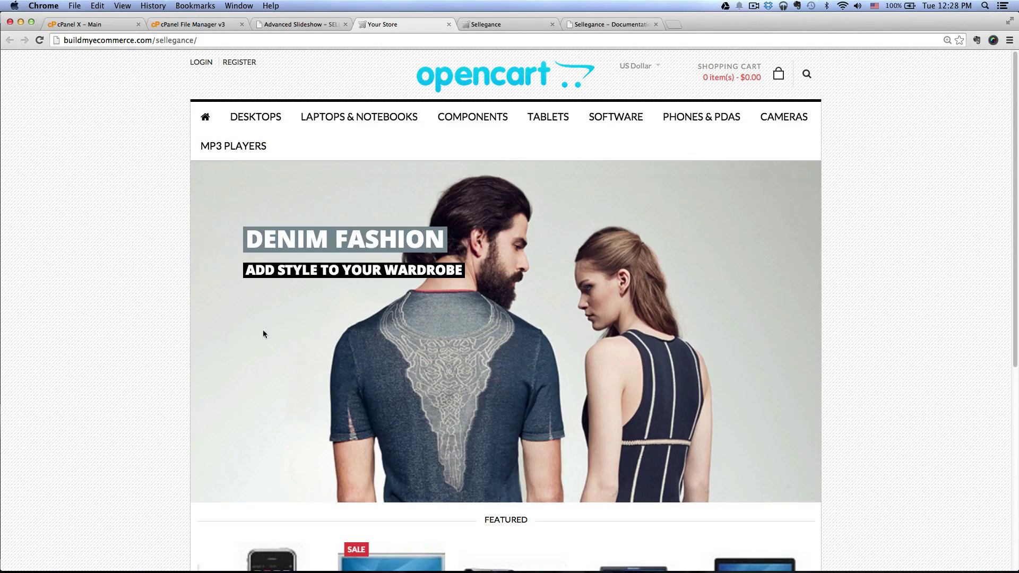
left_click(40, 41)
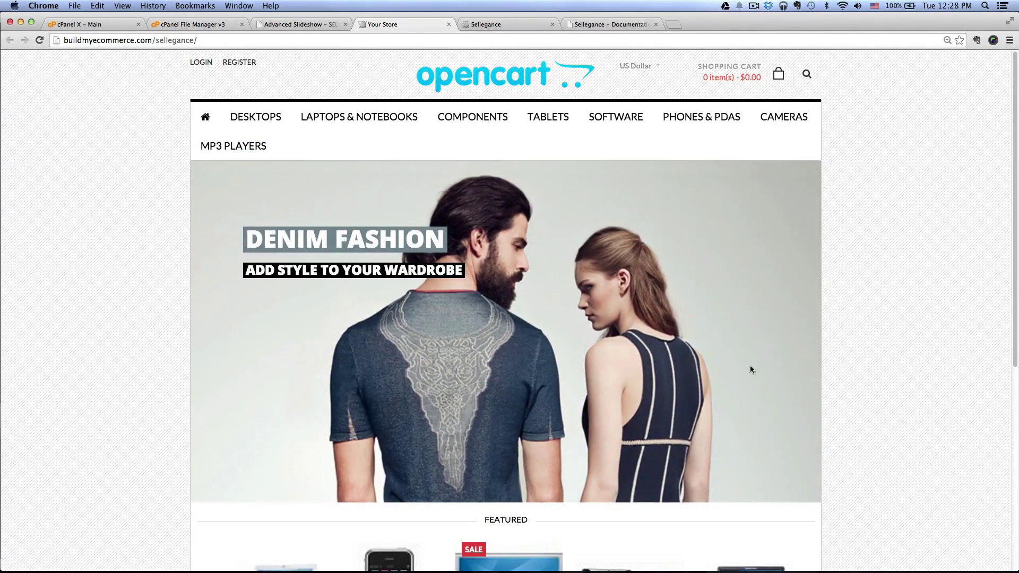
left_click(39, 41)
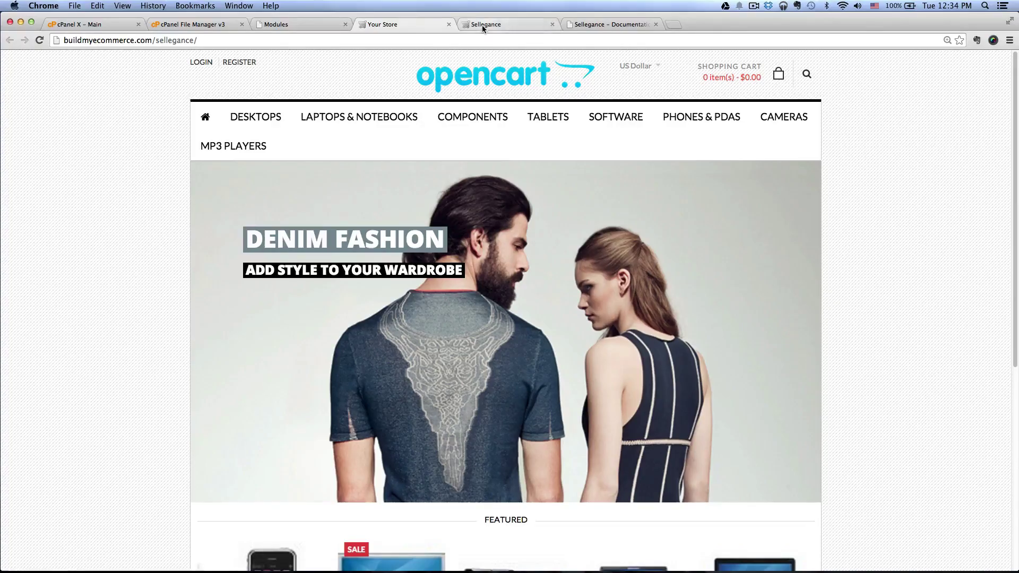
- Using the demo store's bottom banners as reference, start a new banner set in the store's design settings named Bottom Banners
left_click(479, 25)
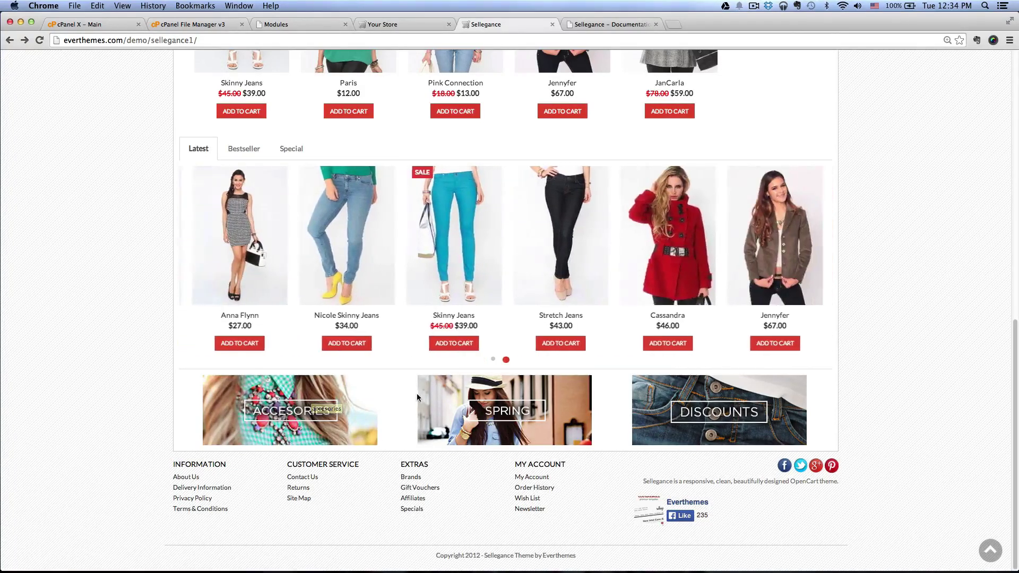
left_click(301, 28)
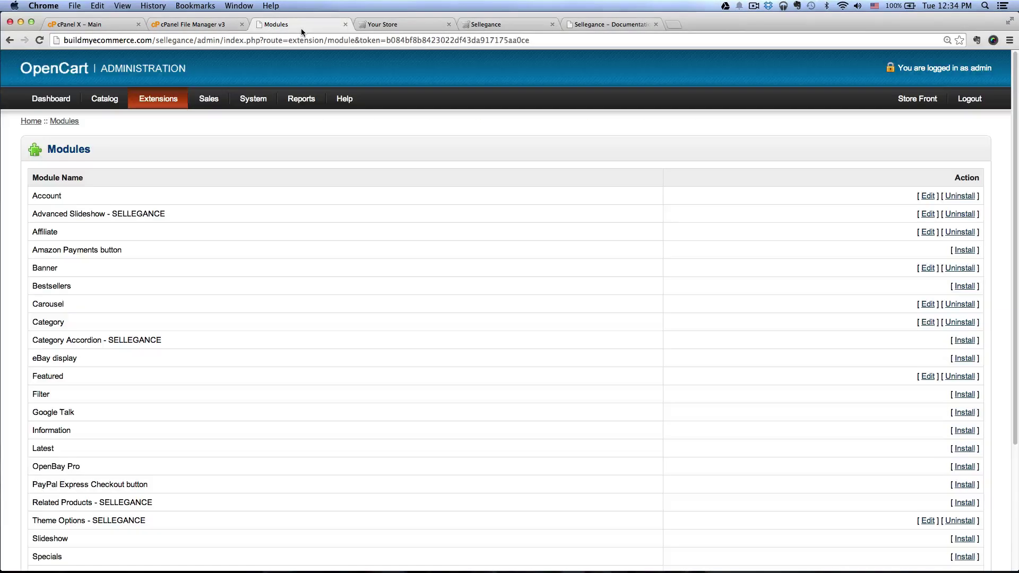
mouse_move(253, 99)
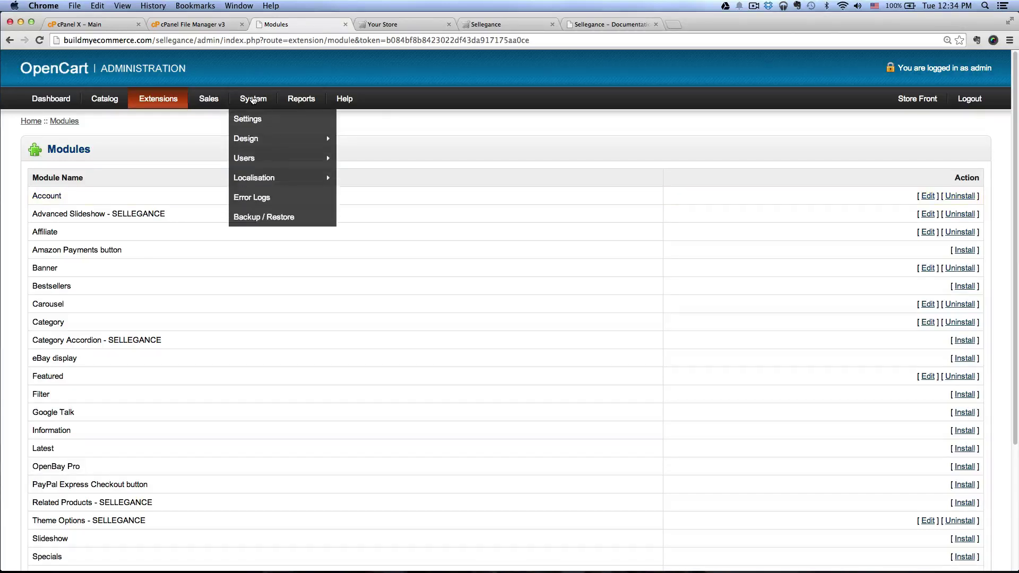
mouse_move(260, 141)
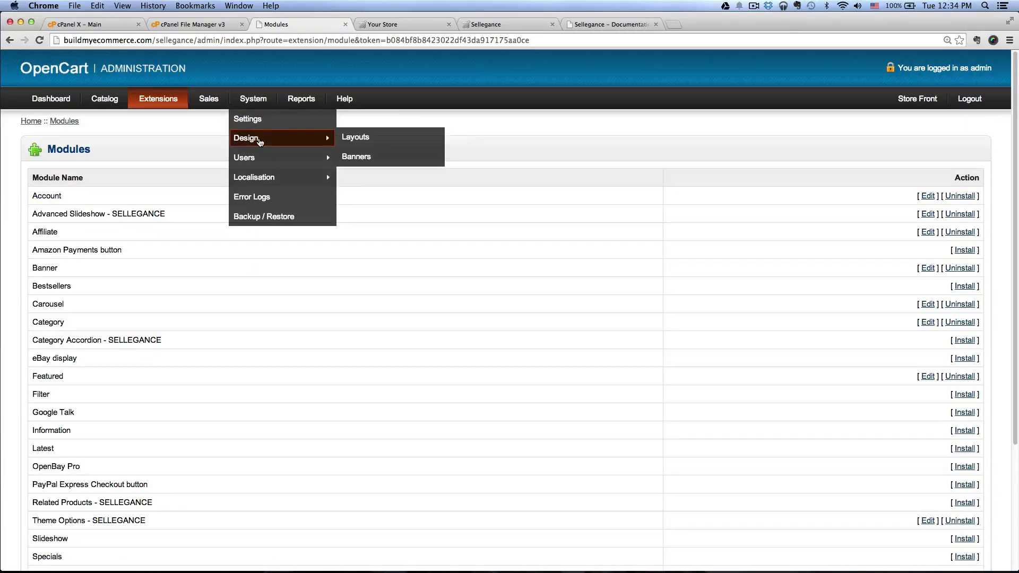
left_click(366, 158)
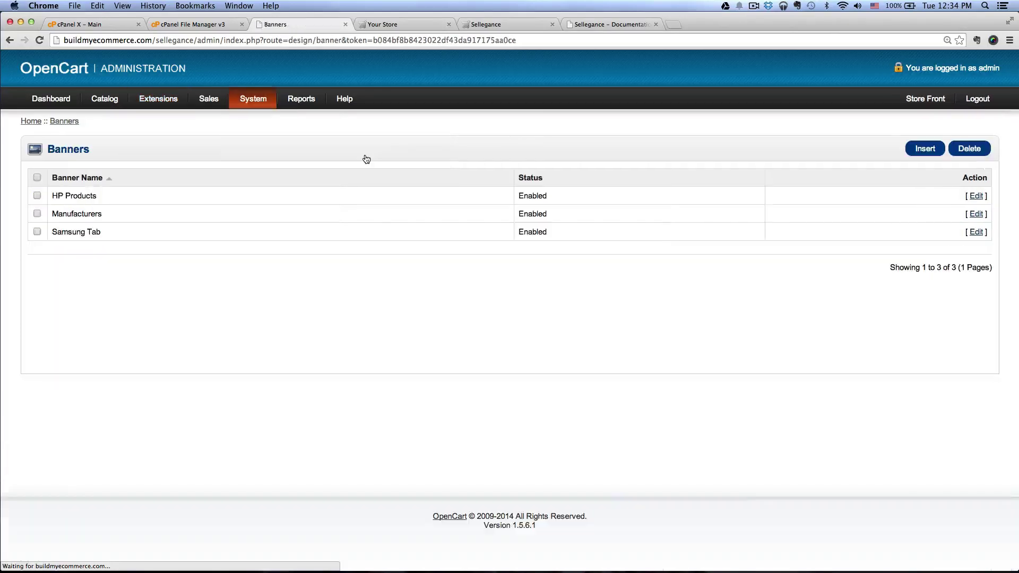
left_click(918, 151)
left_click(359, 183)
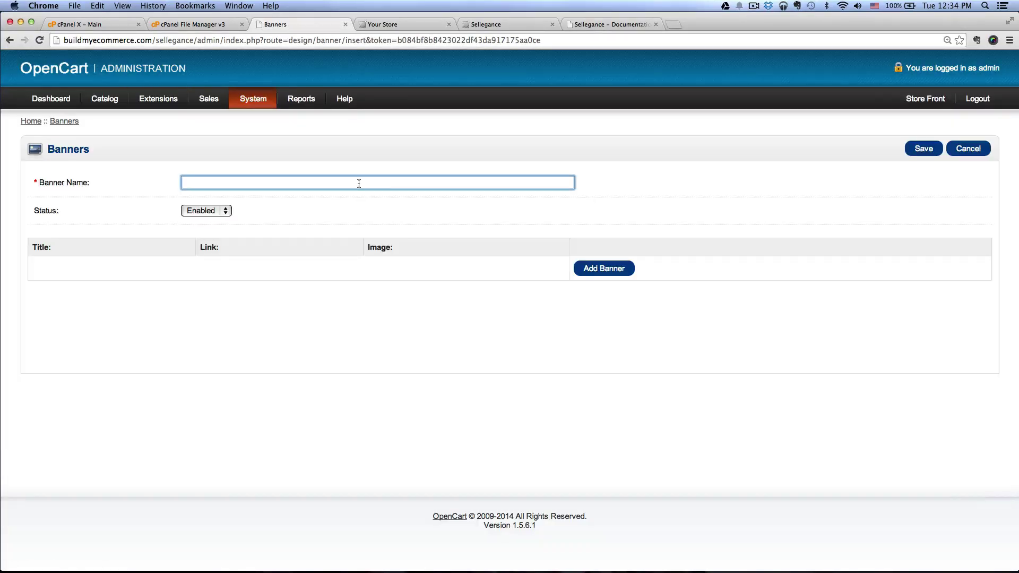
type("Bottom Banners")
left_click(431, 312)
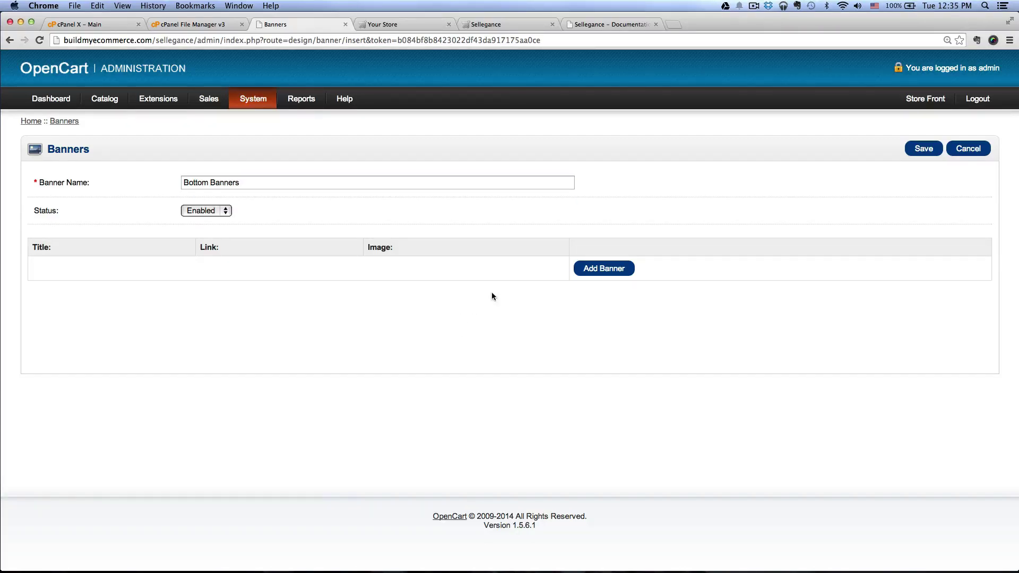
- Add a first banner row and upload denim1-299x120.jpg through its image manager
left_click(599, 274)
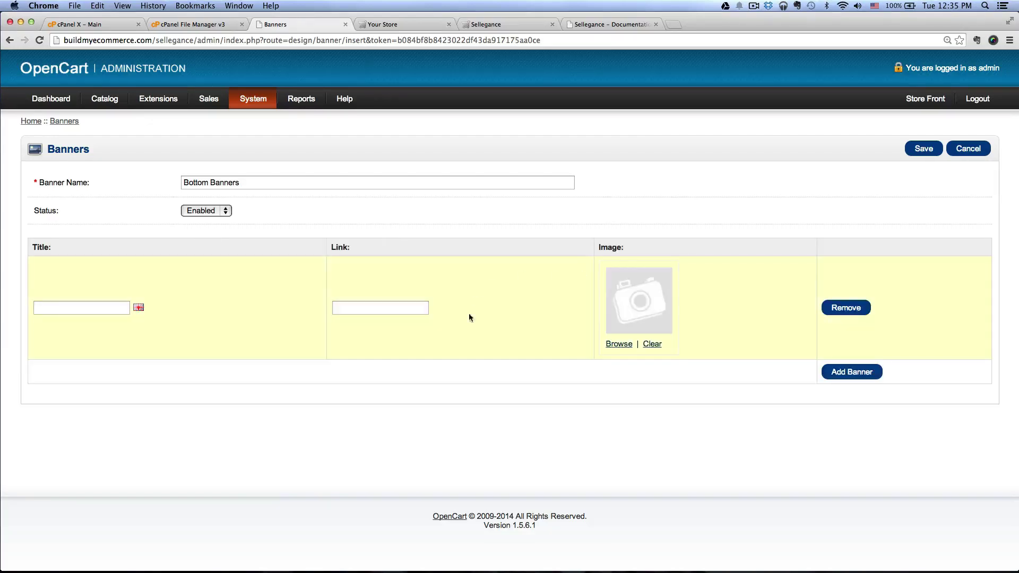
left_click(617, 345)
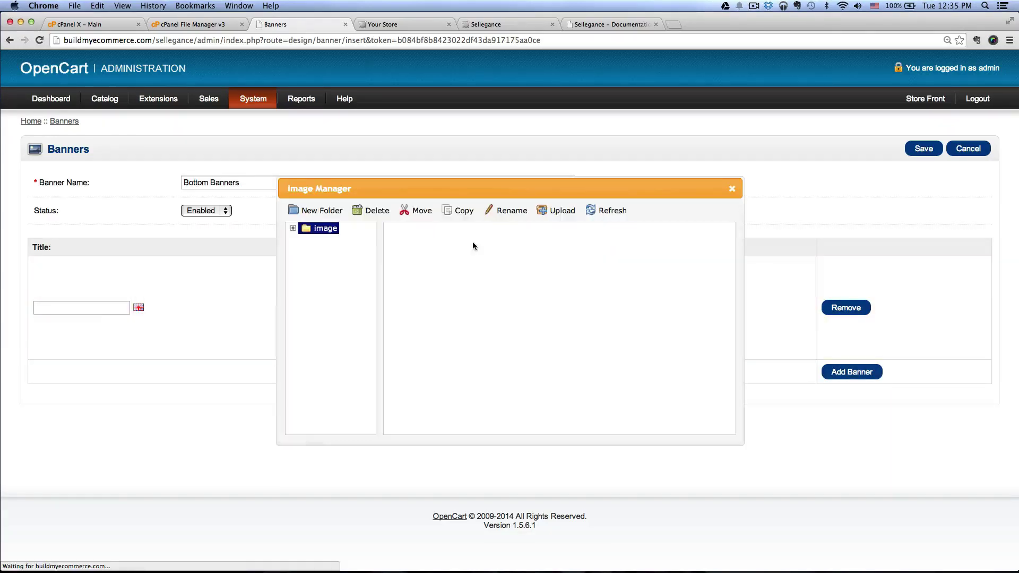
left_click(552, 215)
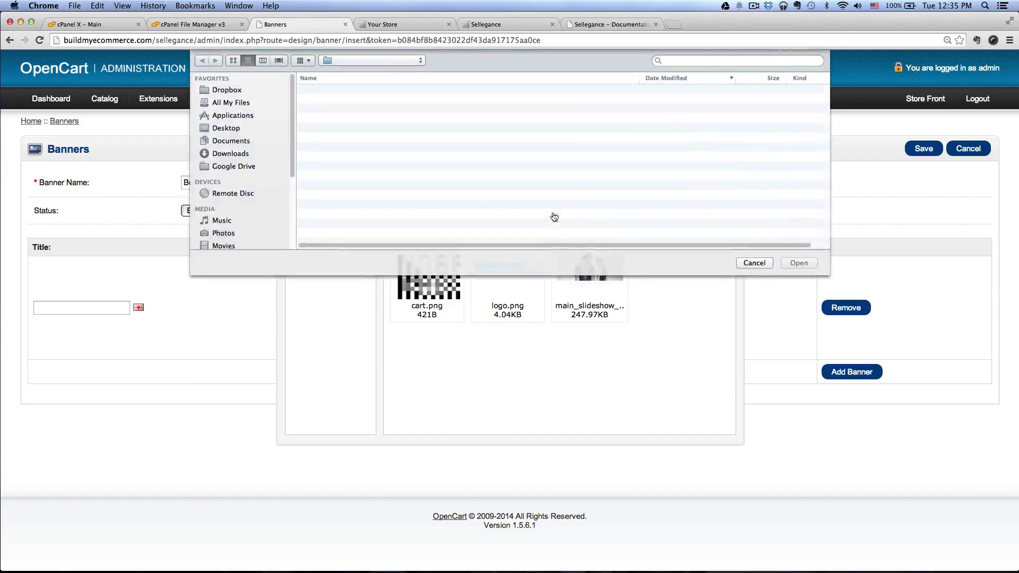
left_click(373, 91)
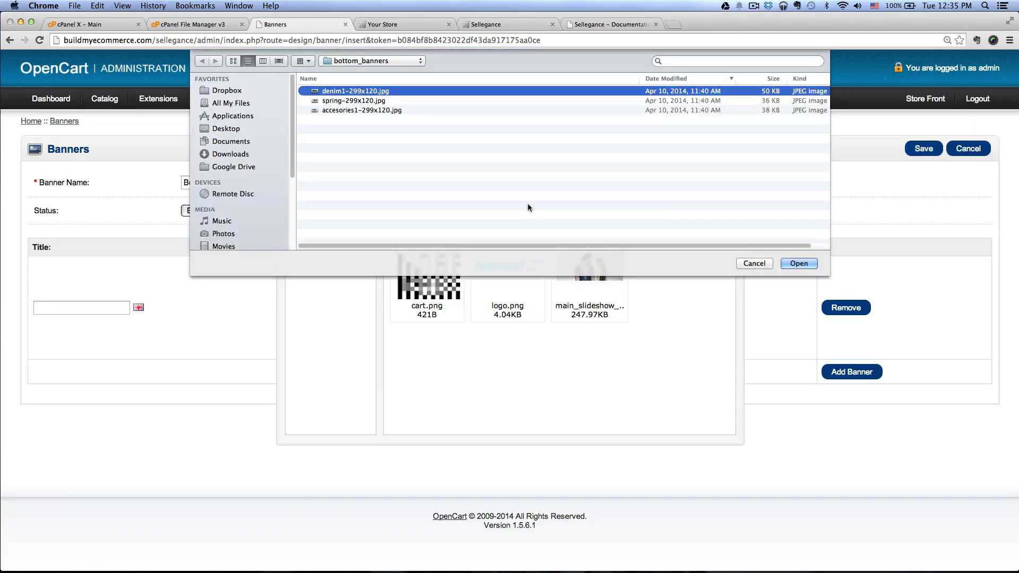
left_click(803, 263)
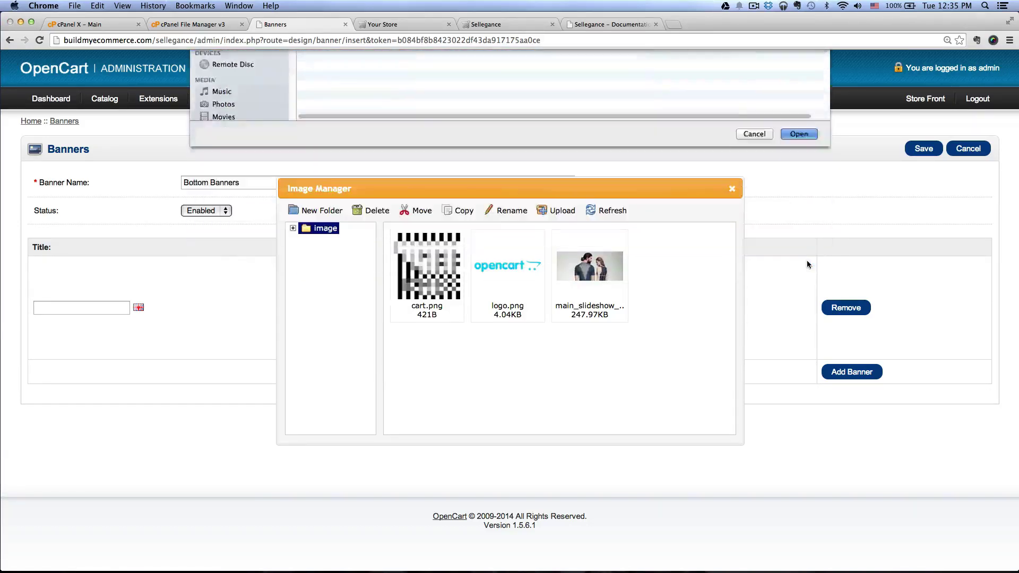
left_click(589, 197)
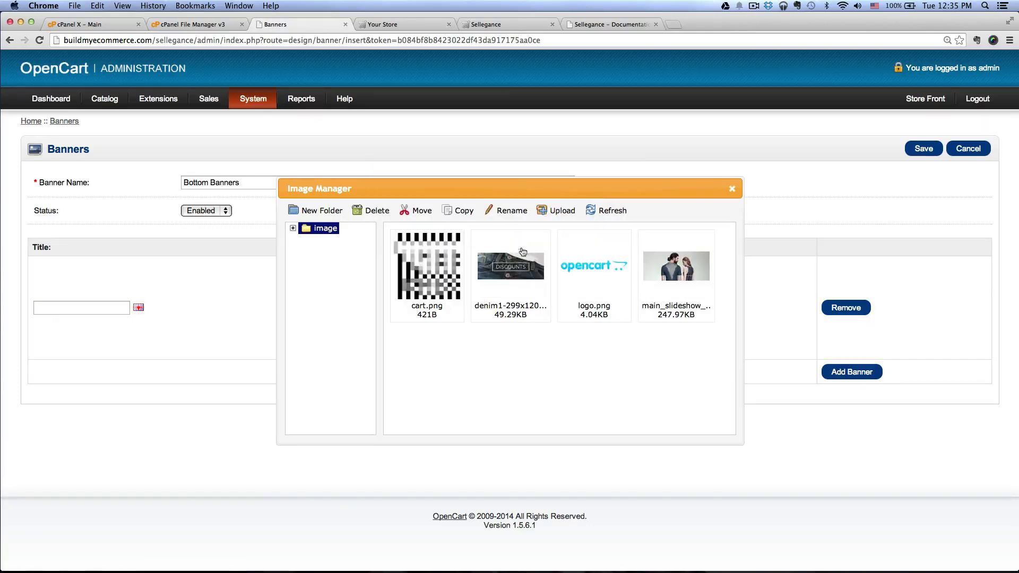
- Upload spring-299x120.jpg and accesories1-299x120.jpg to the image manager
left_click(556, 212)
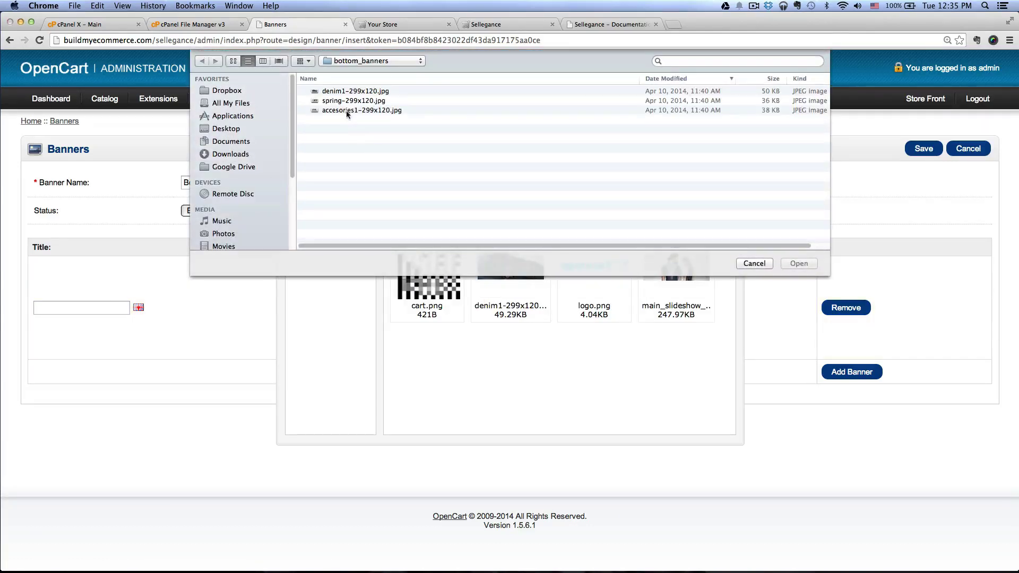
left_click(345, 101)
left_click(799, 264)
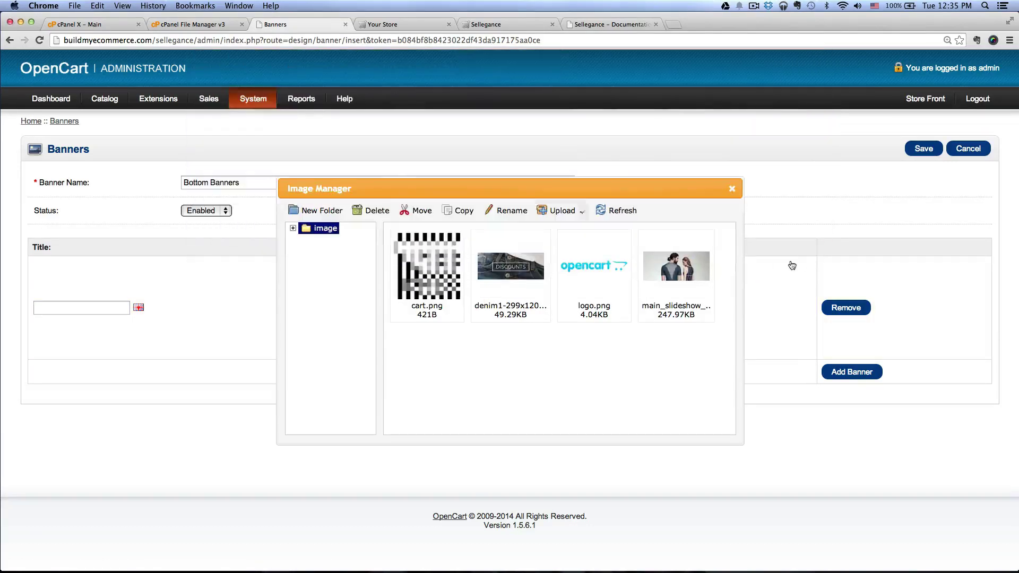
left_click(589, 197)
left_click(556, 212)
left_click(366, 110)
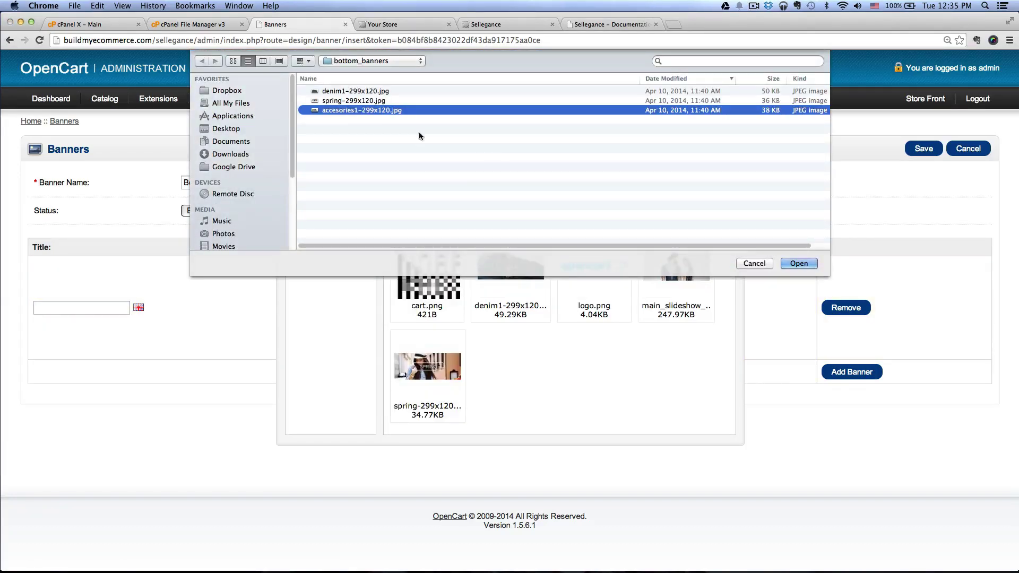
left_click(802, 264)
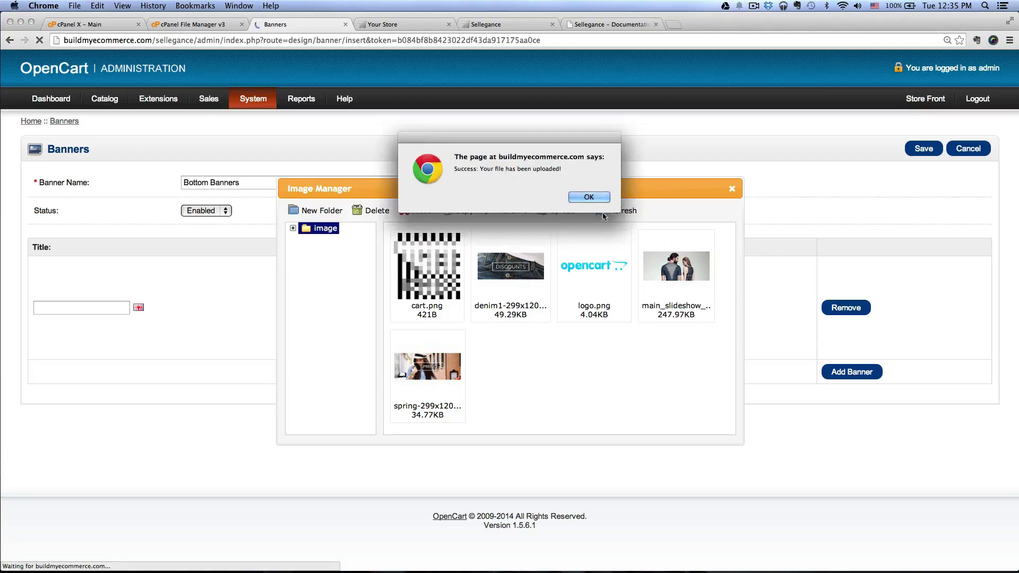
left_click(595, 201)
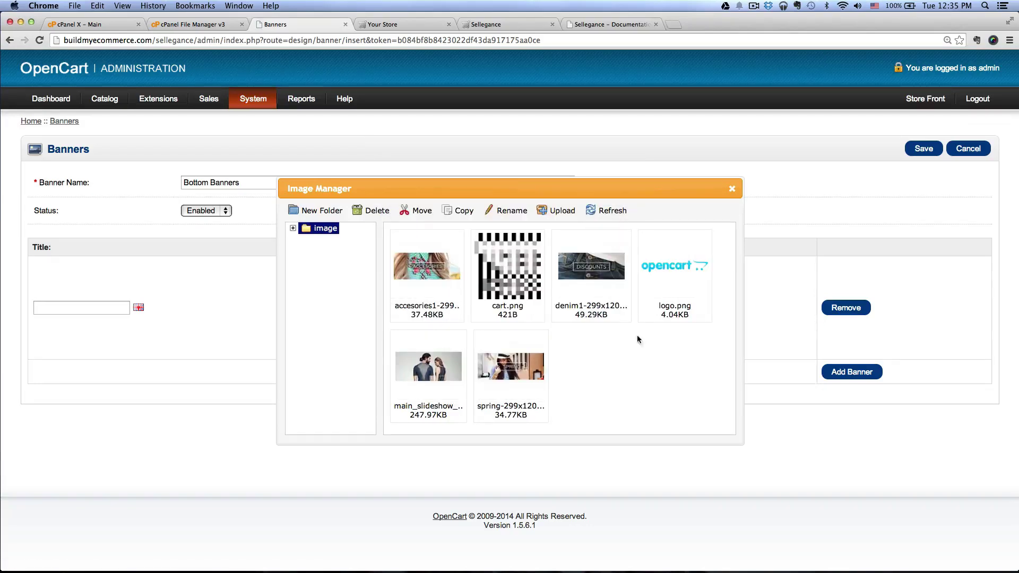
- Assign the accesories1-299x120.jpg image to the first banner row and title it Accessories
double_click(437, 271)
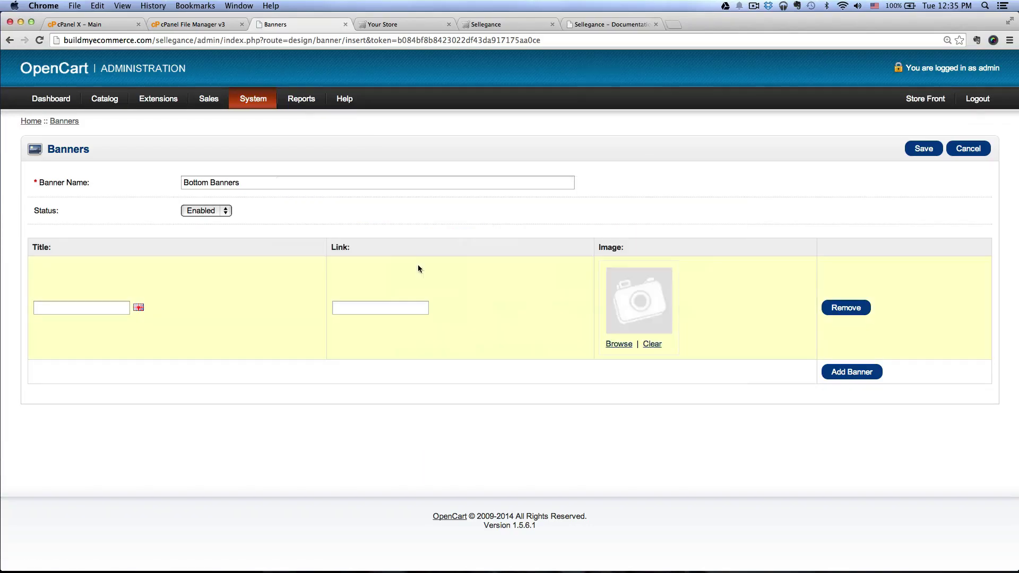
left_click(112, 309)
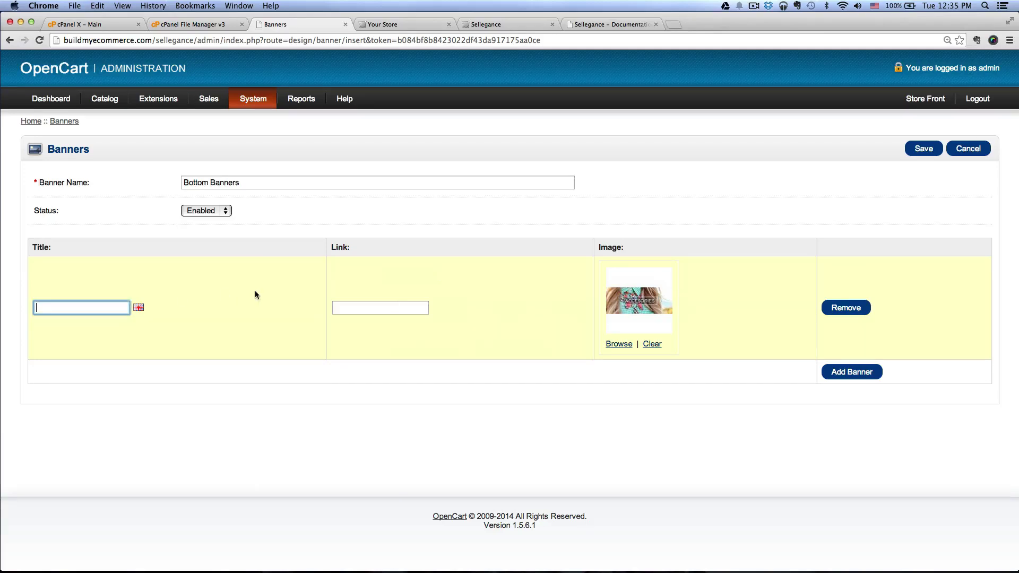
type("A")
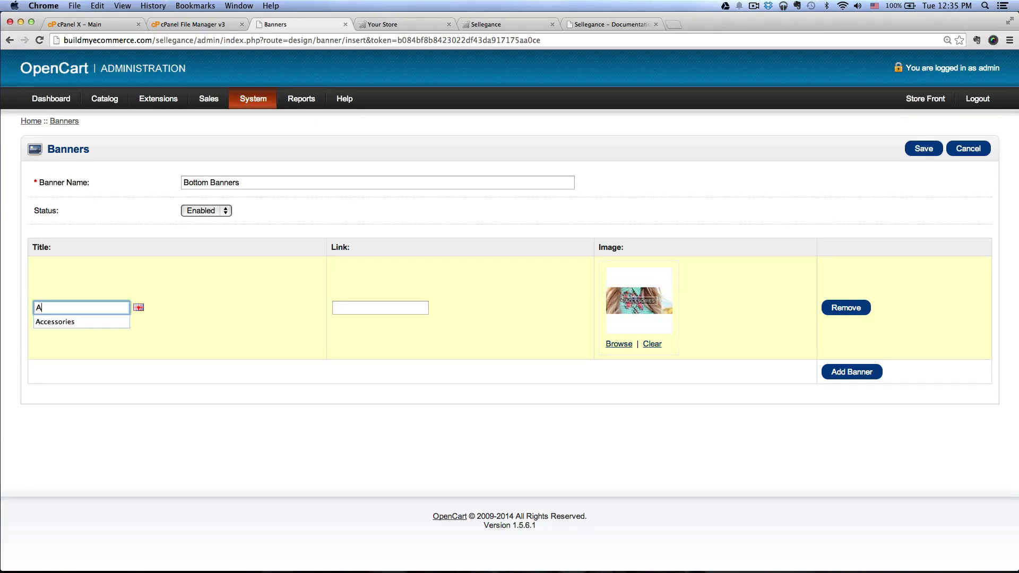
type("cc")
key("Down")
key("Tab")
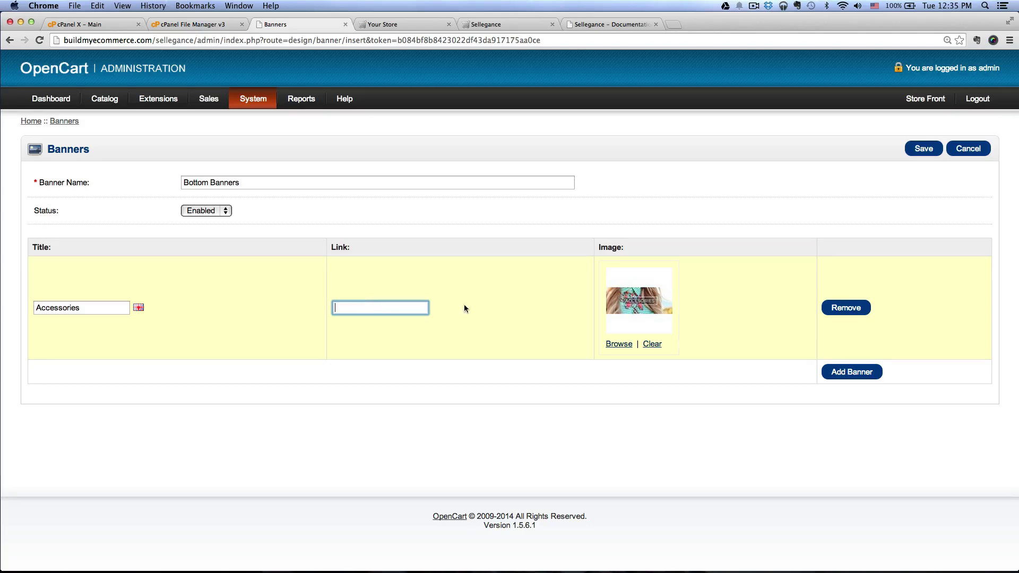
left_click(786, 408)
- Add a second banner row with the denim1-299x120.jpg image and the title Denim
left_click(847, 373)
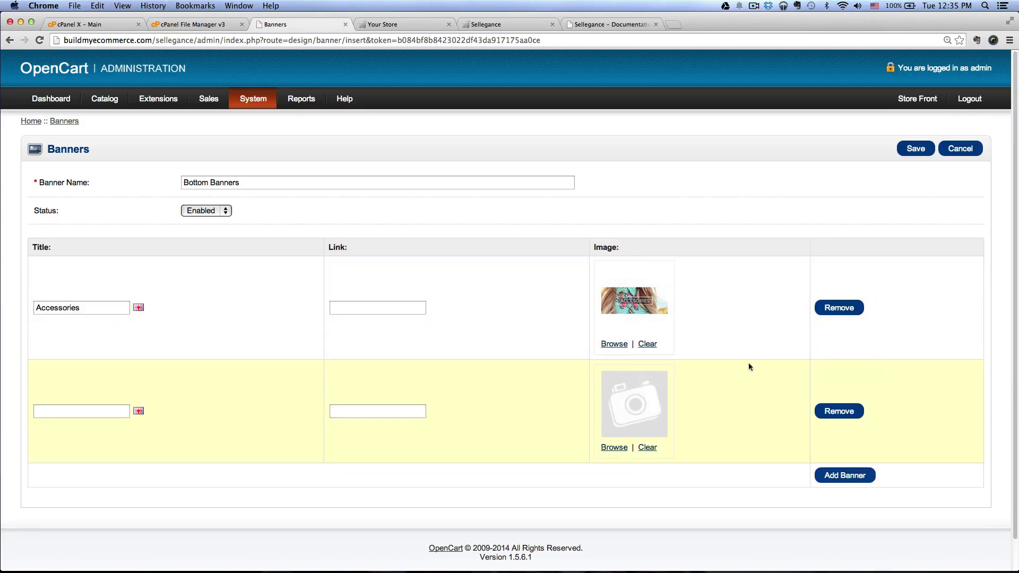
left_click(614, 448)
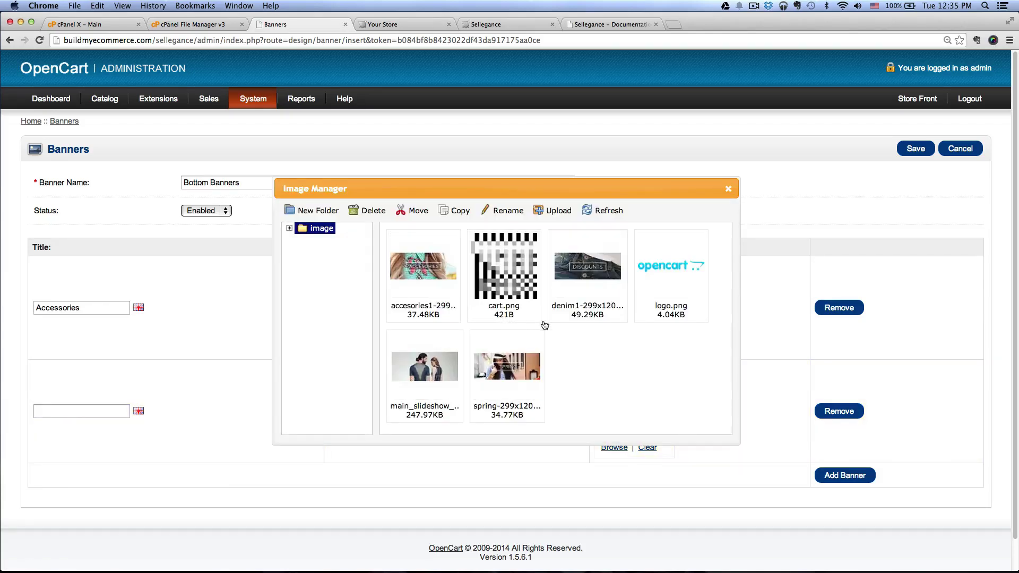
left_click(581, 277)
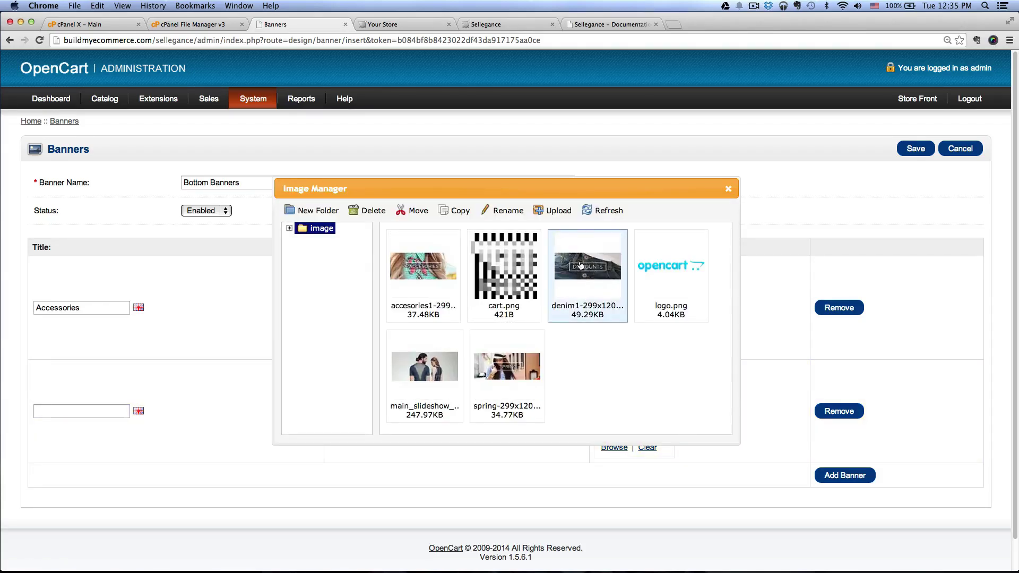
double_click(591, 277)
left_click(103, 410)
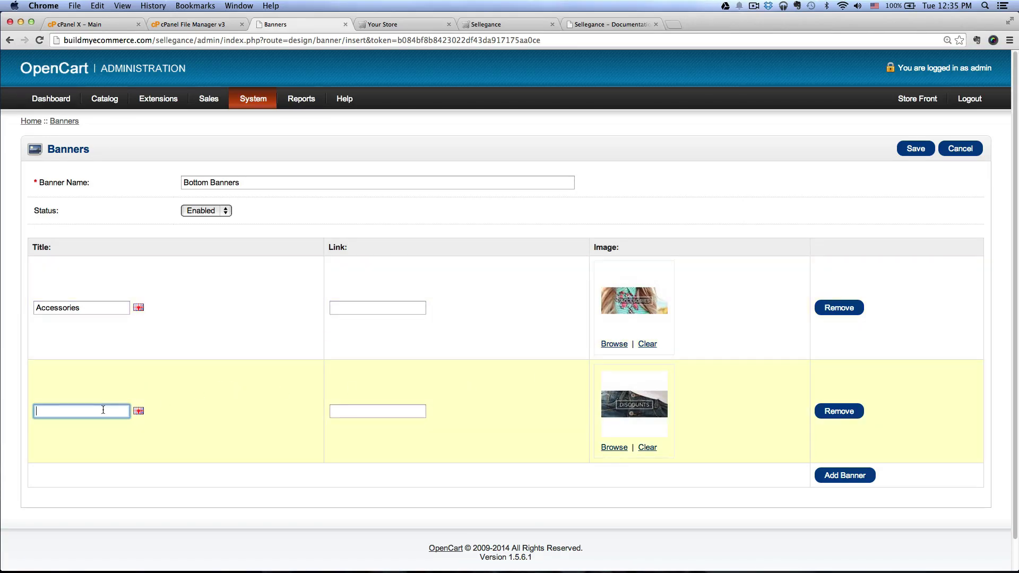
type("Denim")
- Add a third banner row with the spring-299x120.jpg image and the title Spring, and save the Bottom Banners
left_click(857, 483)
scroll(757, 491, "down", 3)
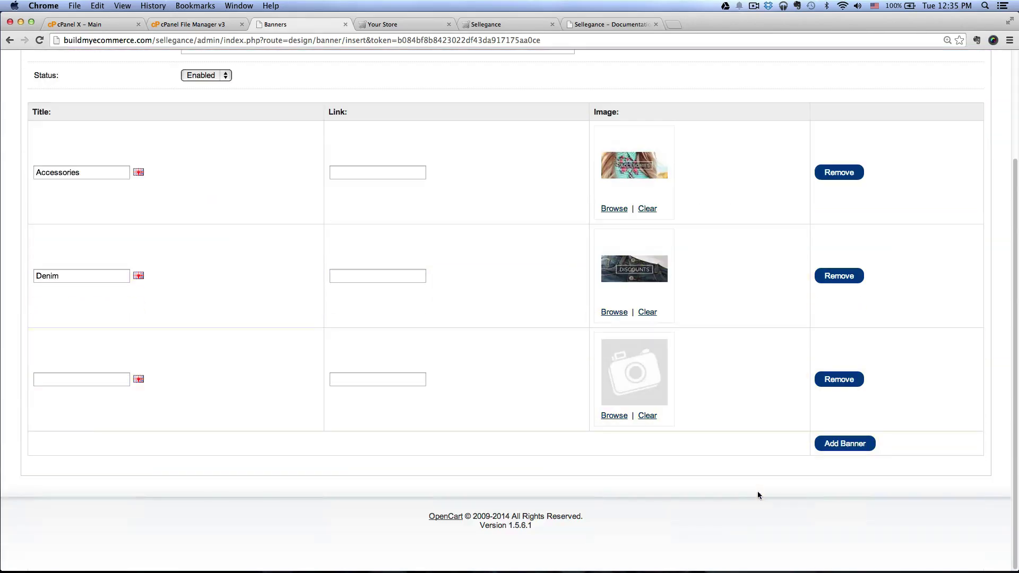
left_click(614, 416)
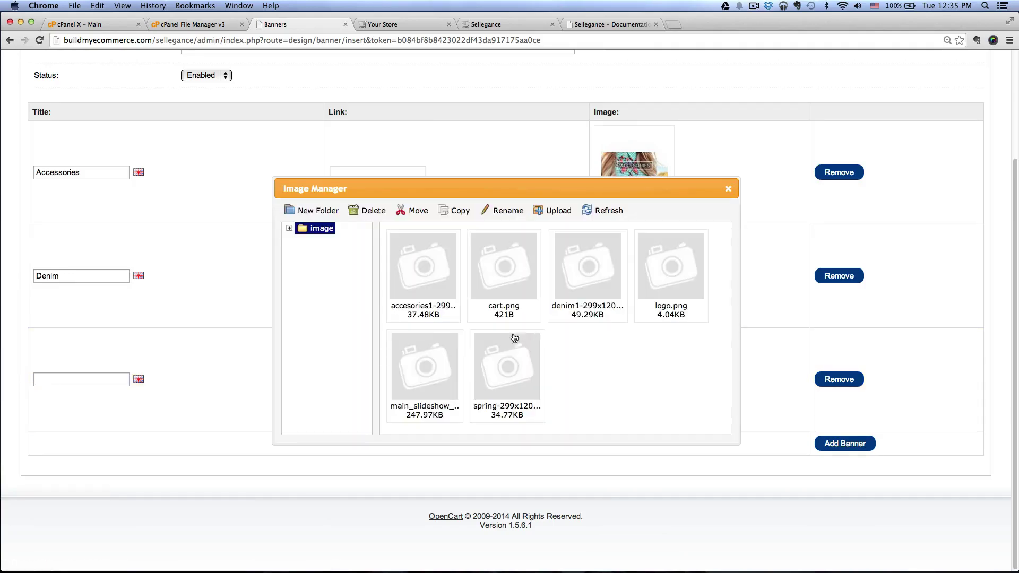
double_click(495, 367)
scroll(94, 449, "up", 2)
left_click(94, 448)
type("Spring")
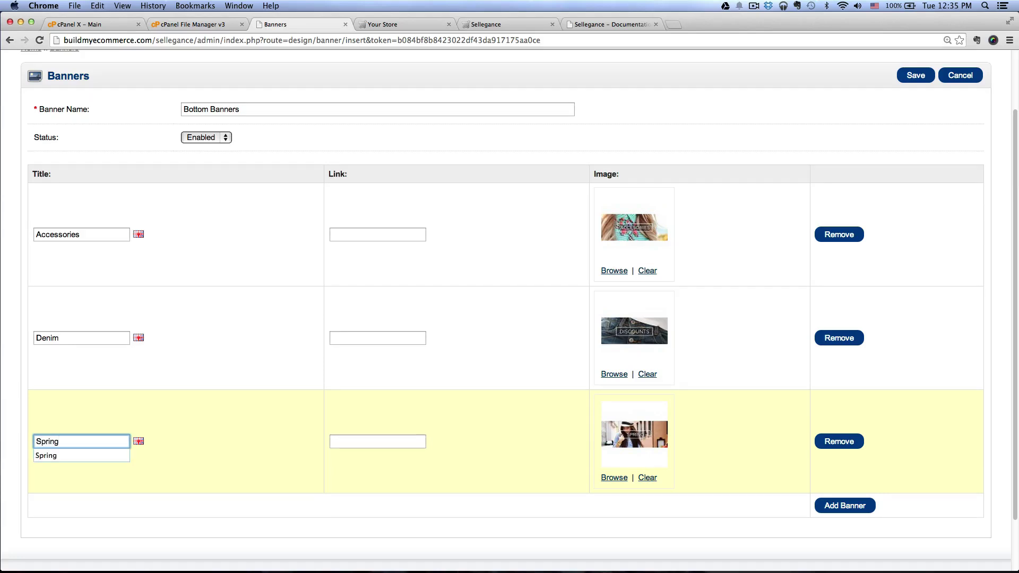
left_click(796, 146)
scroll(796, 147, "up", 3)
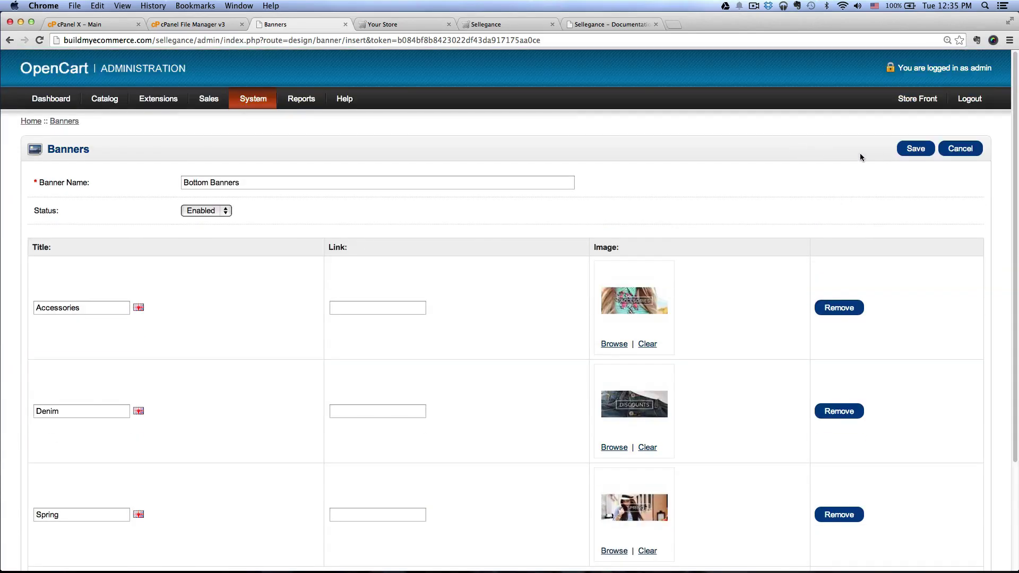
left_click(915, 148)
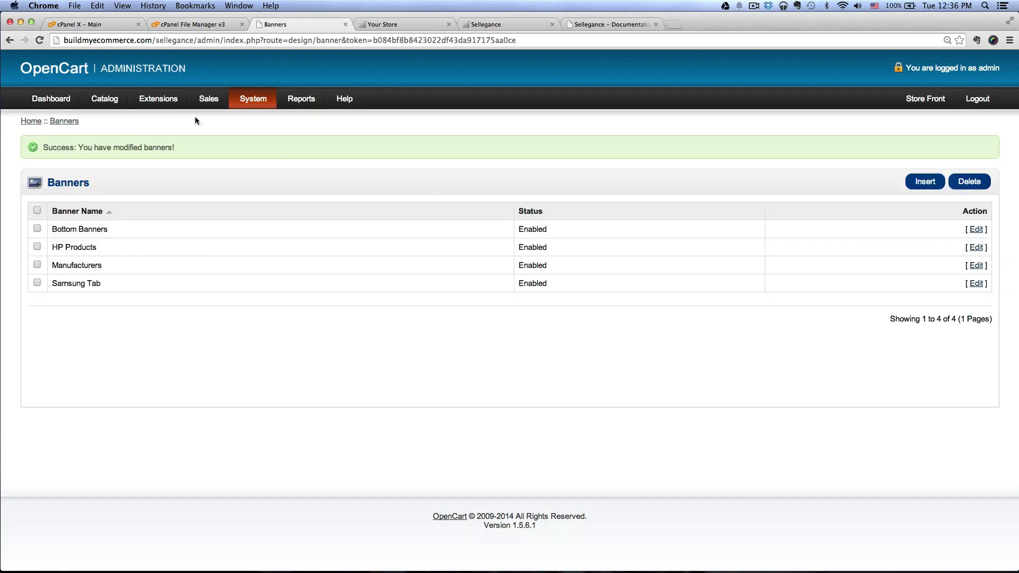
- Edit the Carousel module so that its home page entry uses the Bottom Banners with a limit of 3
mouse_move(165, 106)
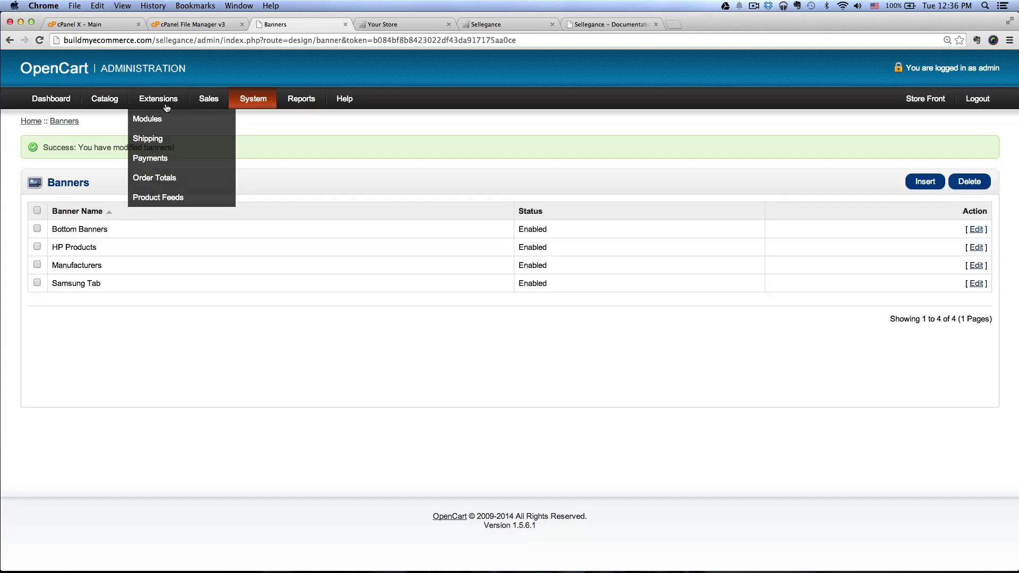
left_click(164, 119)
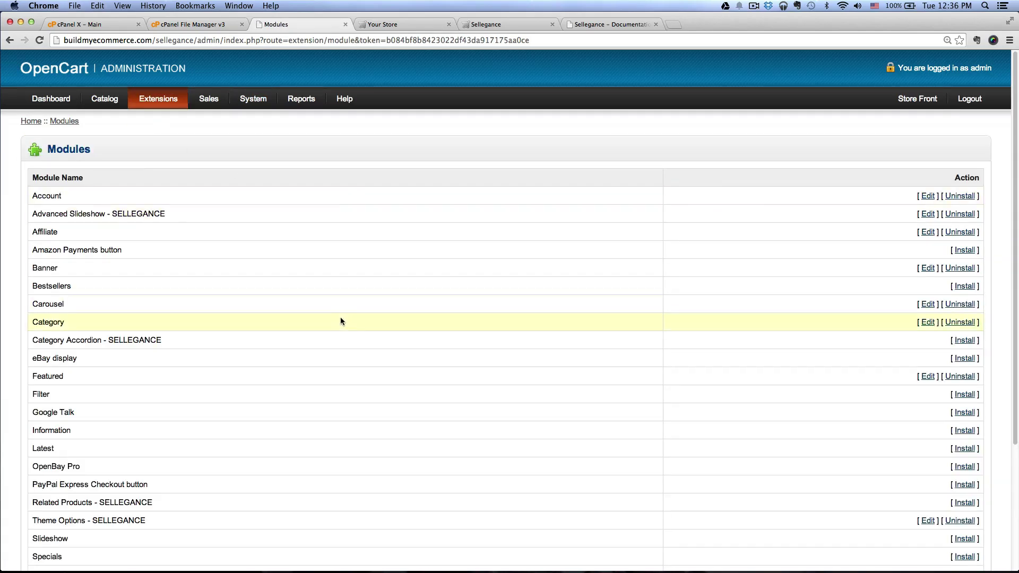
scroll(342, 322, "down", 5)
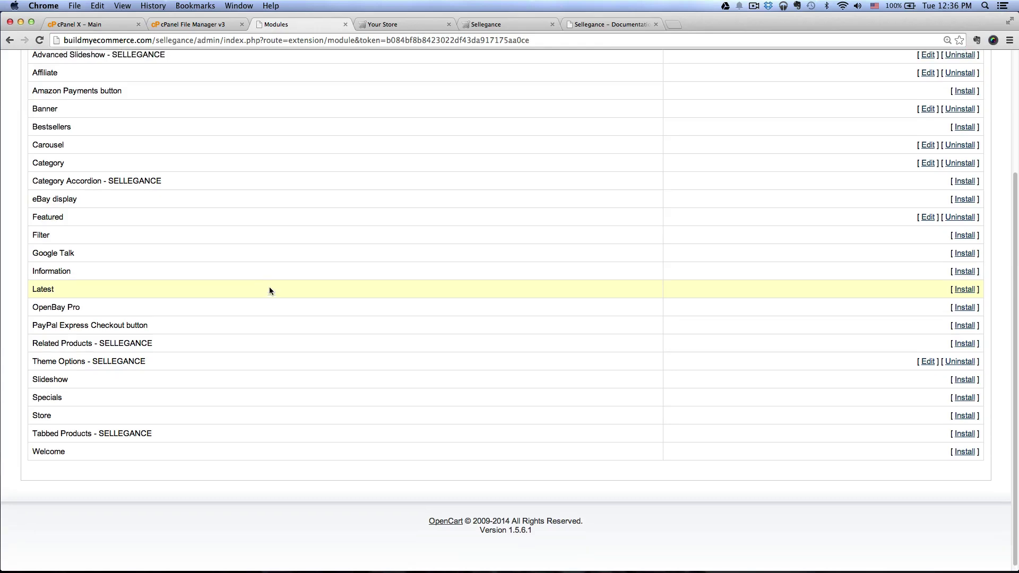
left_click(929, 145)
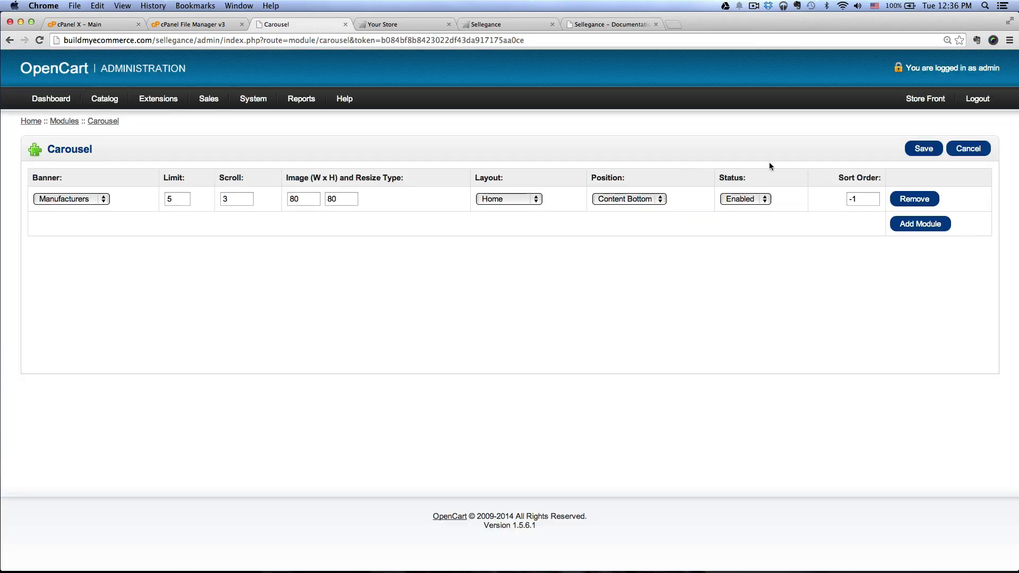
left_click(103, 200)
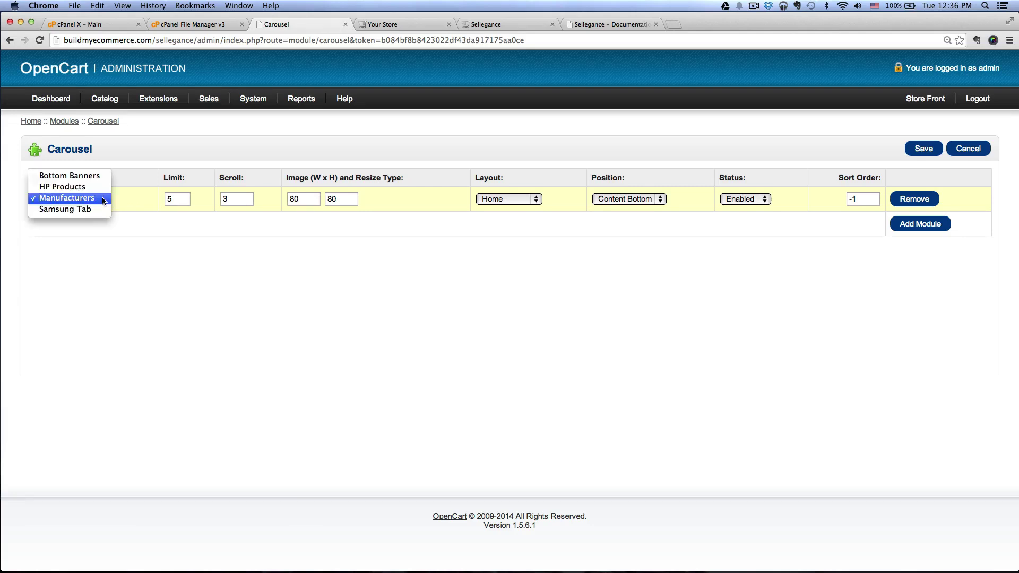
left_click(91, 178)
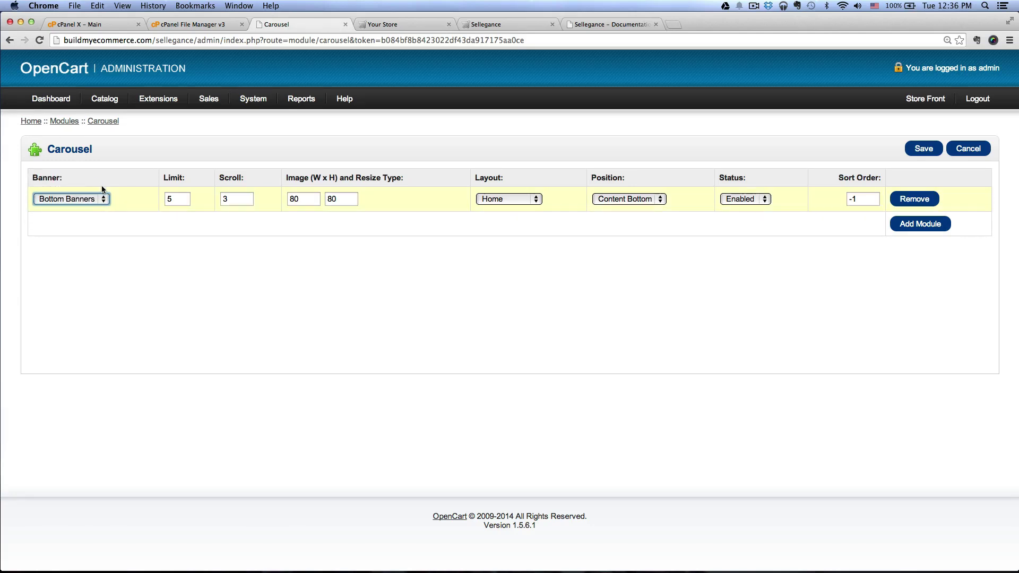
key("Tab")
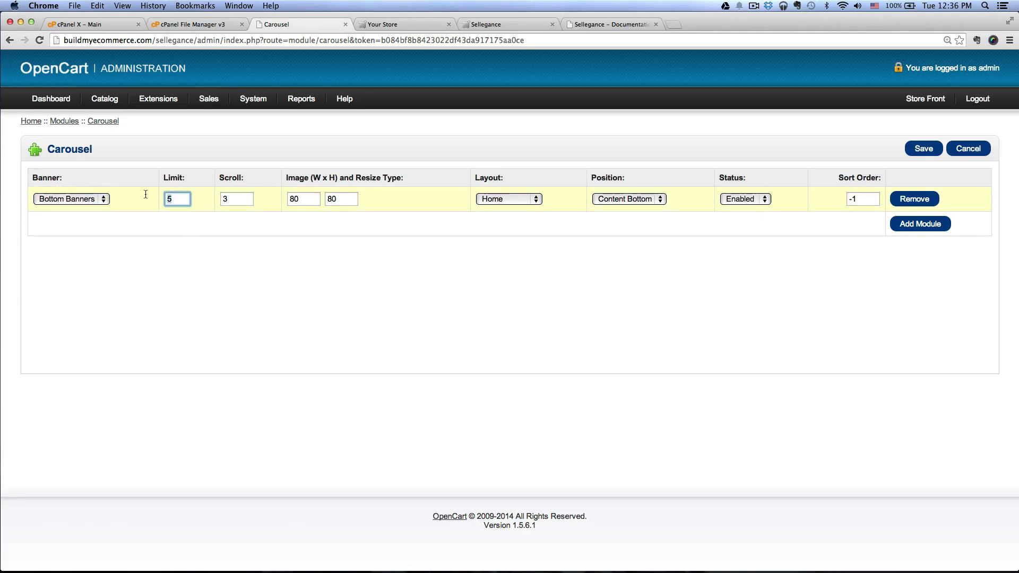
type("3")
- Set the carousel's image size to 299 x 120 and save the module
left_click(237, 197)
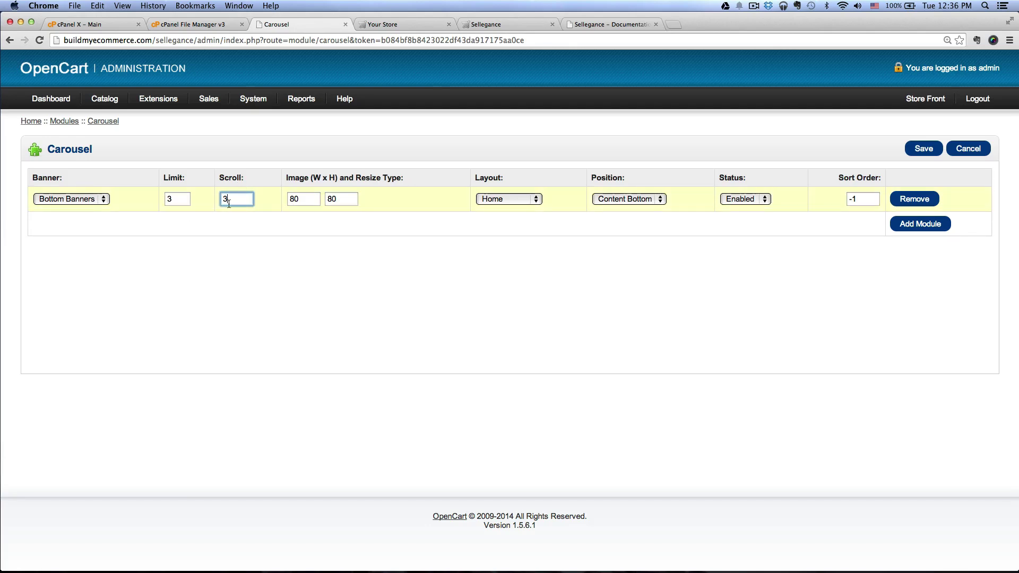
key("Tab")
type("299")
key("Tab")
type("12")
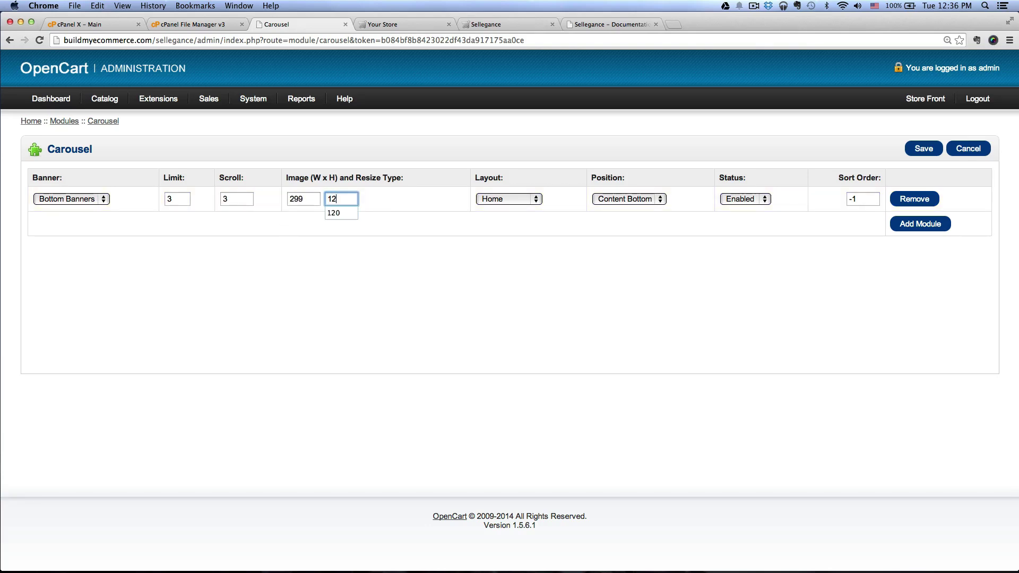
left_click(367, 312)
left_click(923, 152)
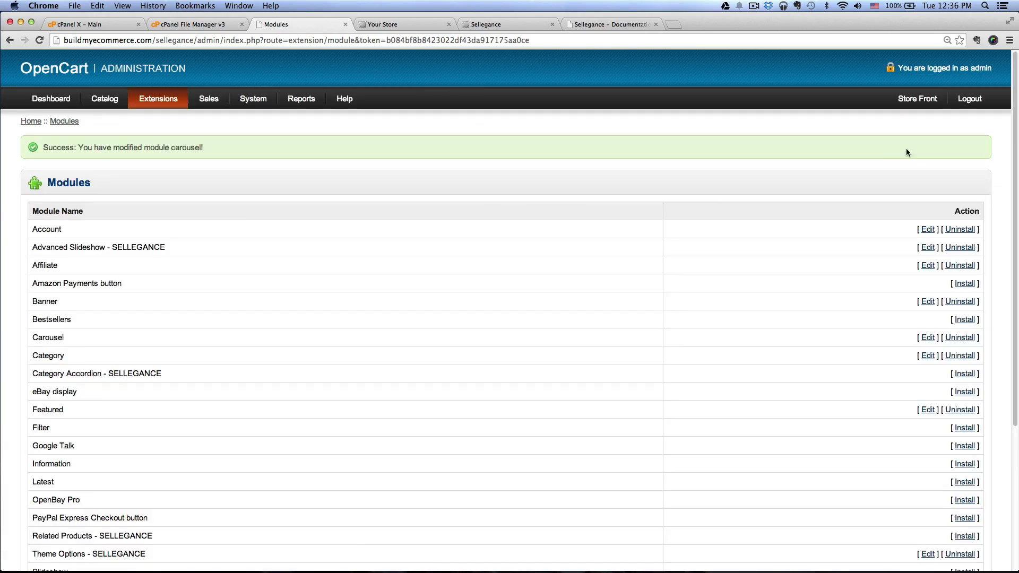
- Reload the storefront to check its bottom banners, and examine the demo store's header notice, product tabs and footer for comparison
left_click(390, 25)
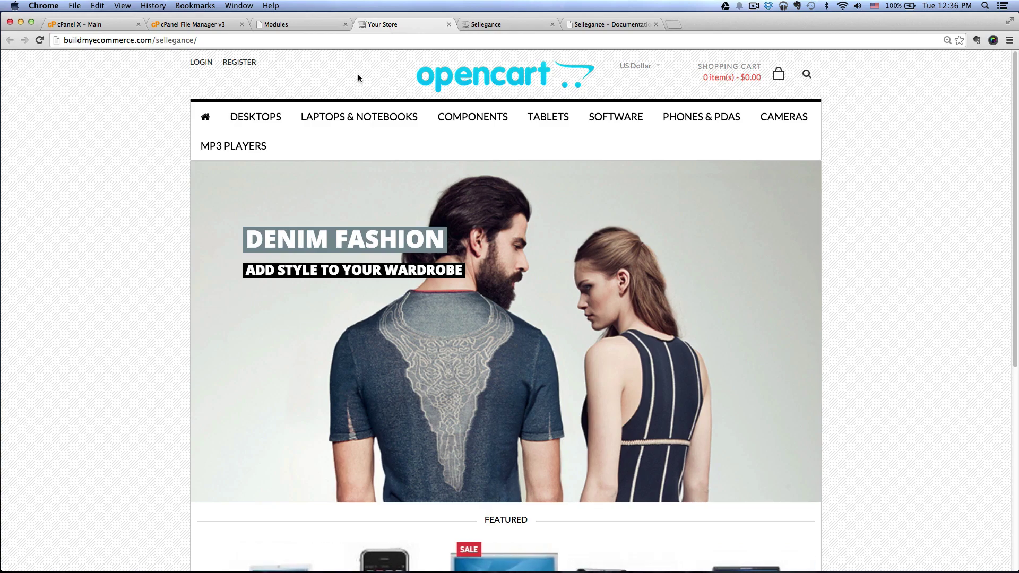
left_click(43, 40)
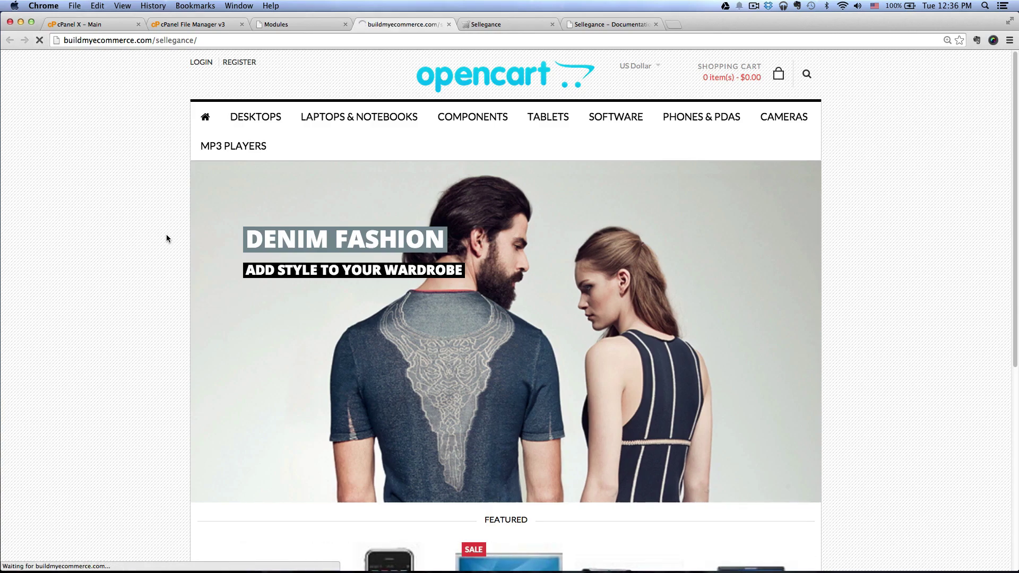
scroll(158, 241, "down", 10)
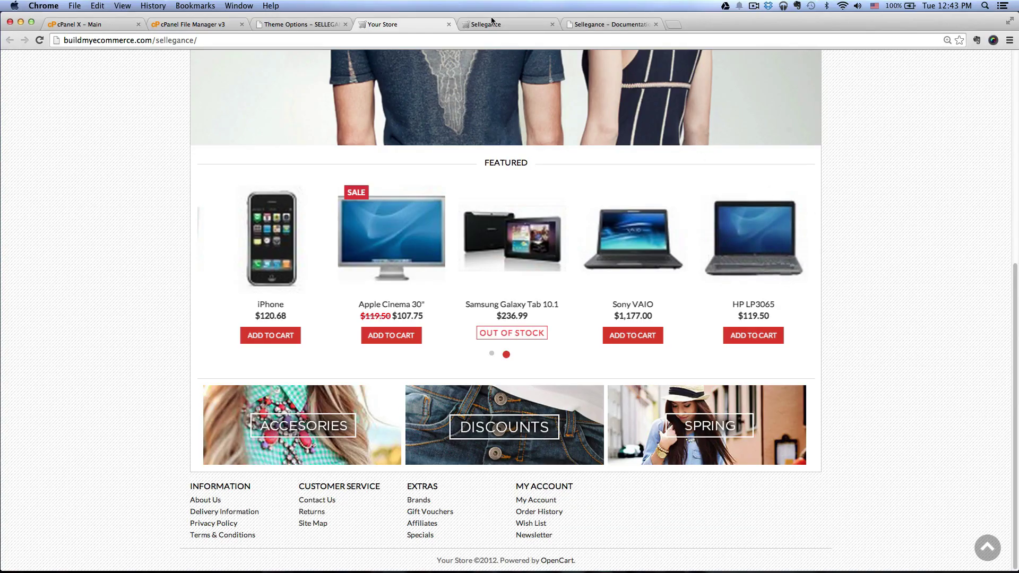
left_click(490, 24)
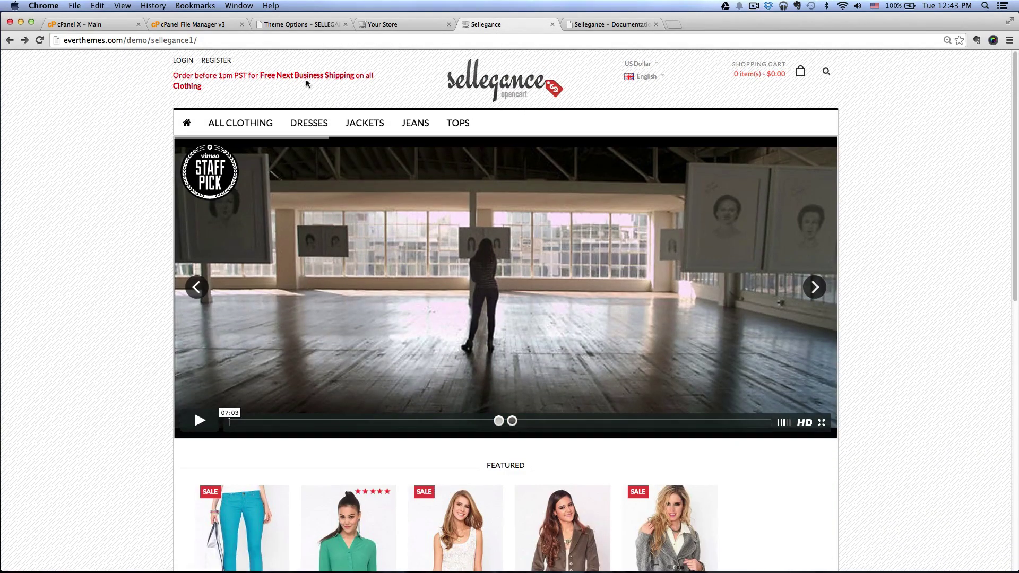
left_click_drag(214, 84, 174, 74)
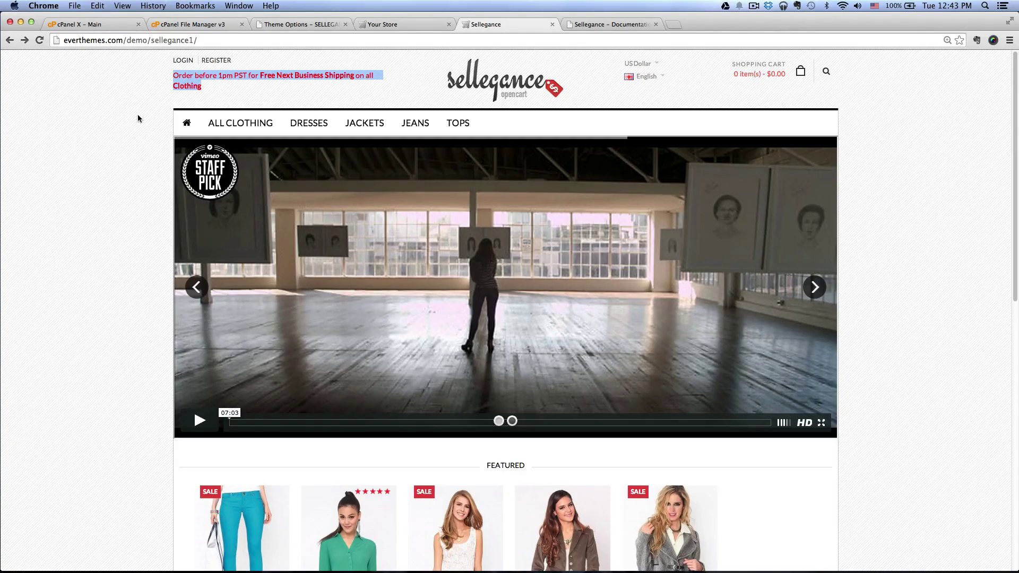
scroll(138, 119, "down", 7)
scroll(138, 119, "down", 4)
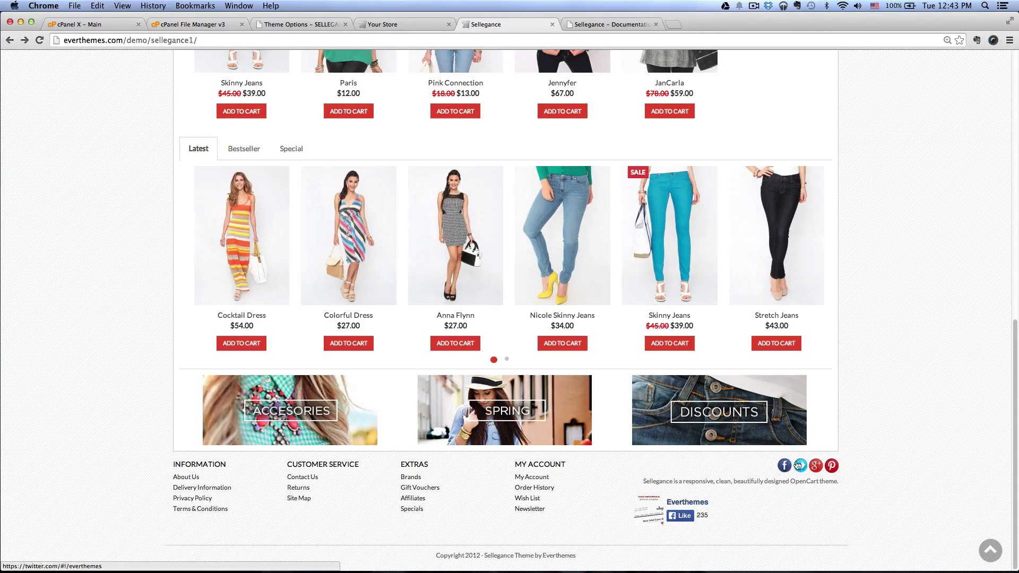
scroll(871, 438, "up", 2)
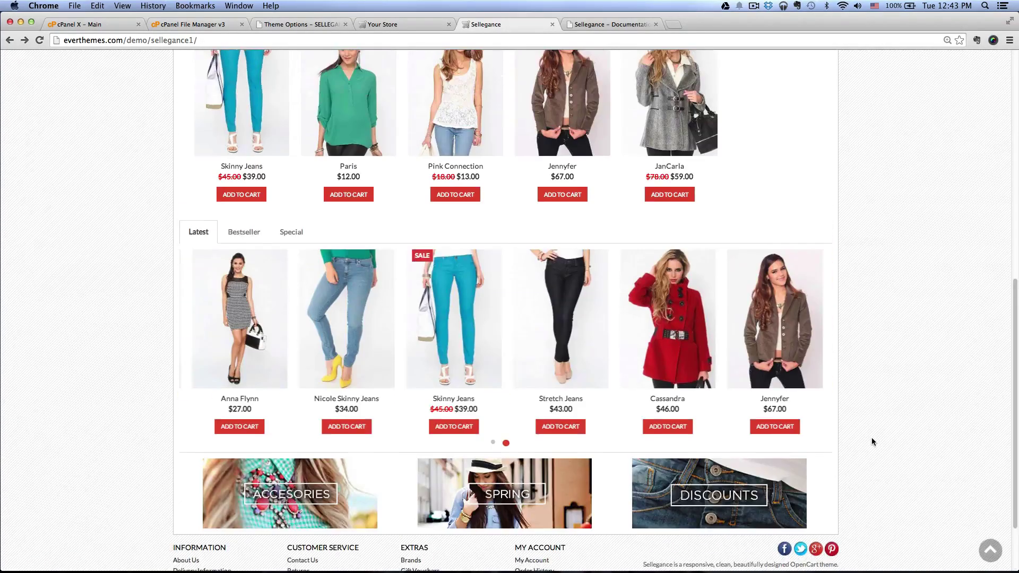
scroll(872, 437, "up", 10)
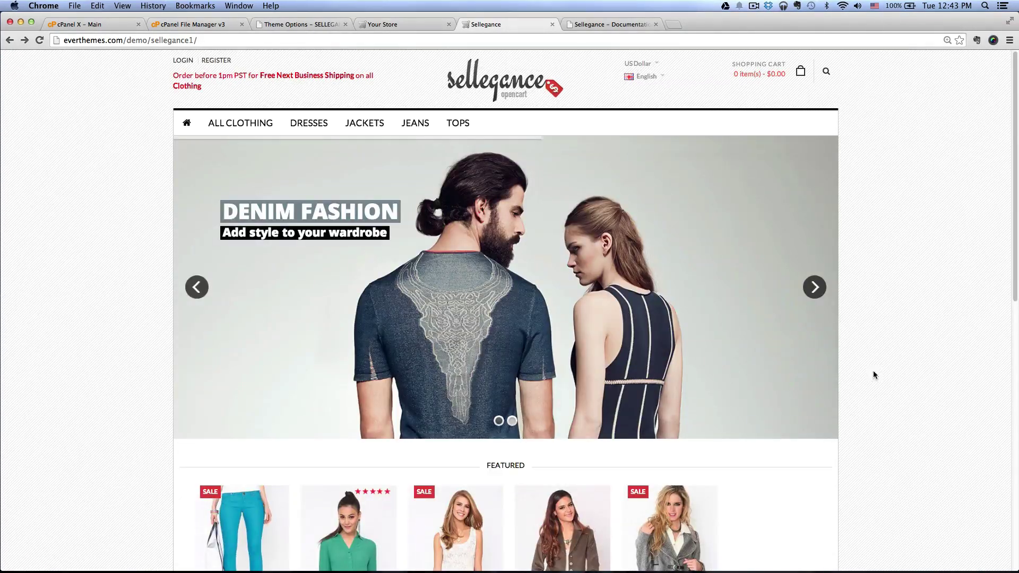
- Return to the store administration and open the image settings of the default store
left_click(303, 25)
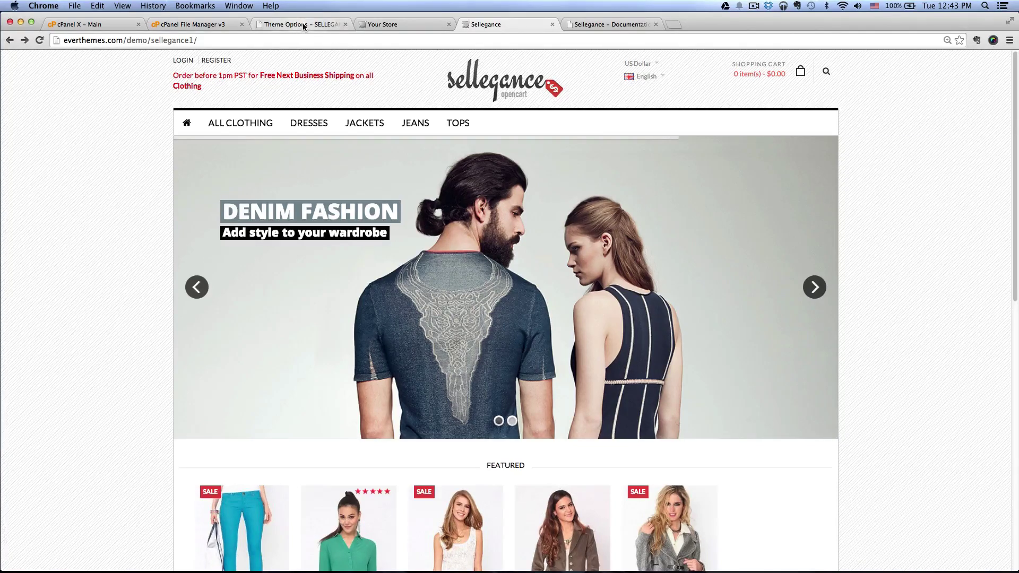
mouse_move(247, 117)
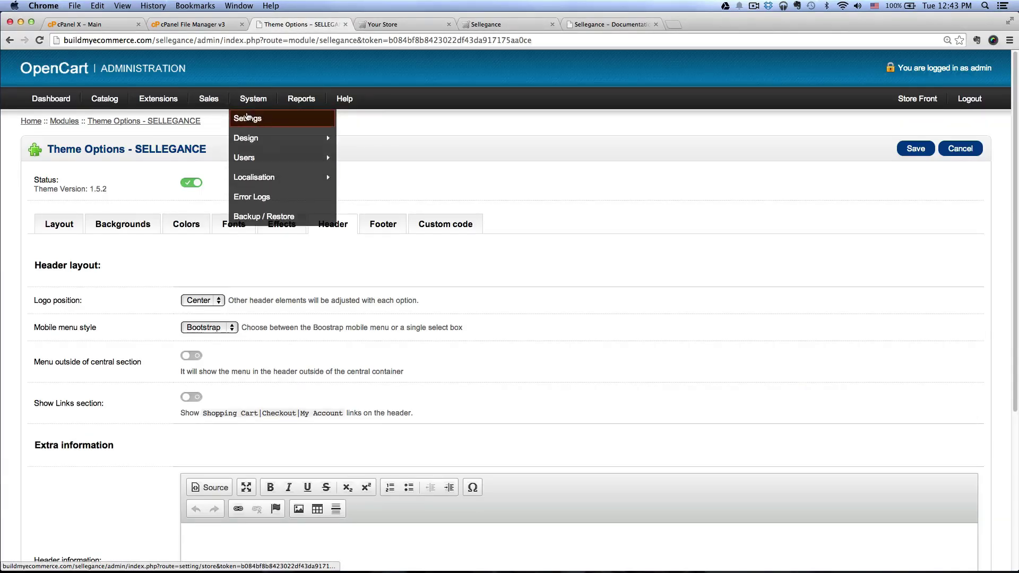
left_click(253, 120)
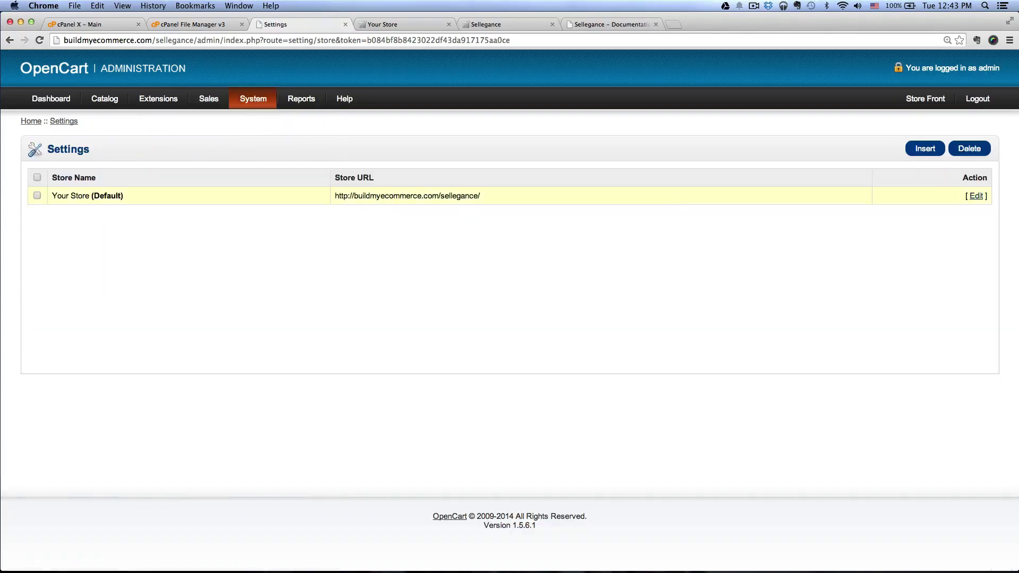
left_click(977, 196)
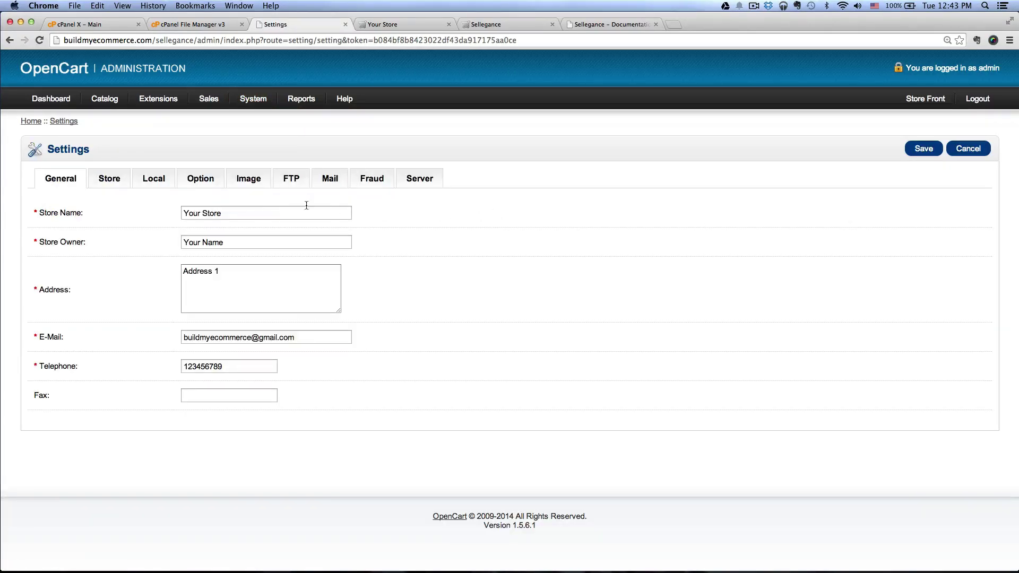
left_click(200, 183)
left_click(257, 179)
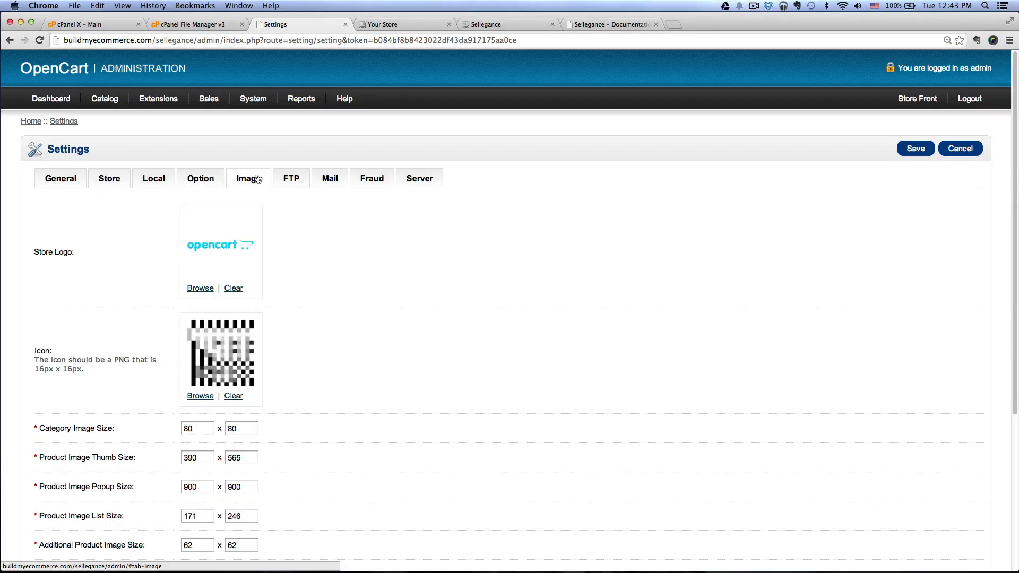
scroll(325, 233, "down", 1)
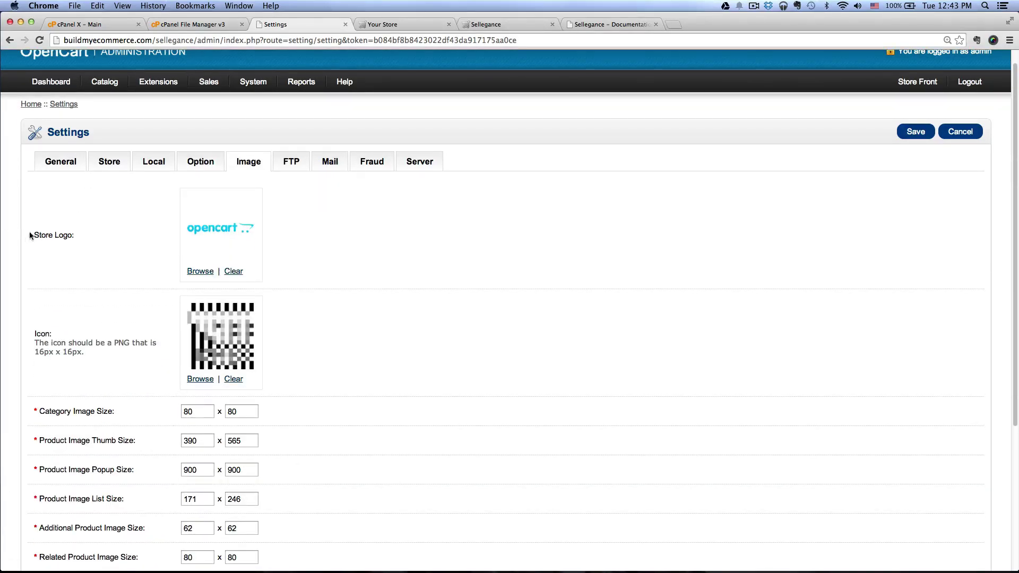
- Upload sellegance_logo.png from the Sellegance folder to the image manager and assign it as the store logo
left_click(199, 273)
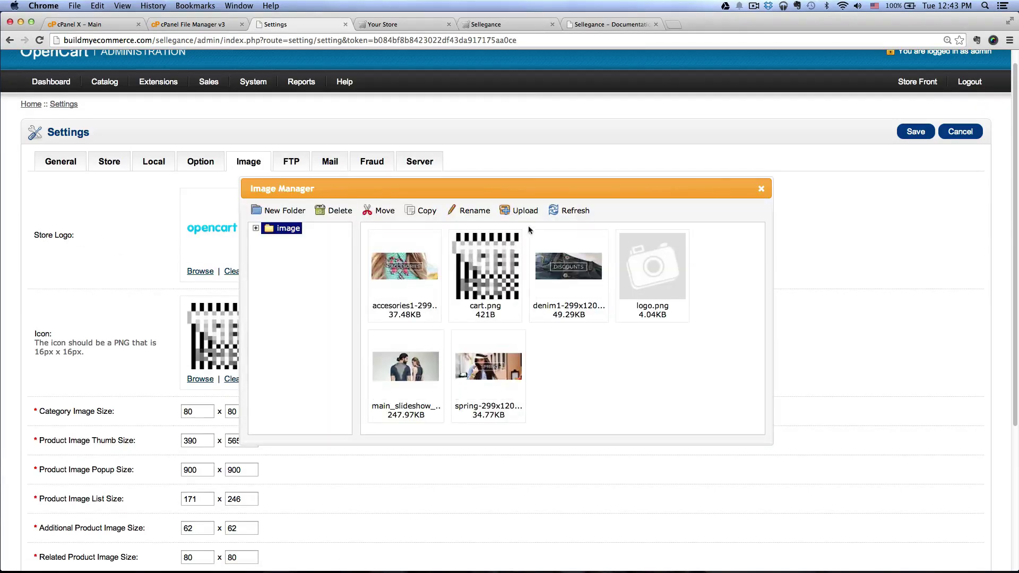
left_click(522, 212)
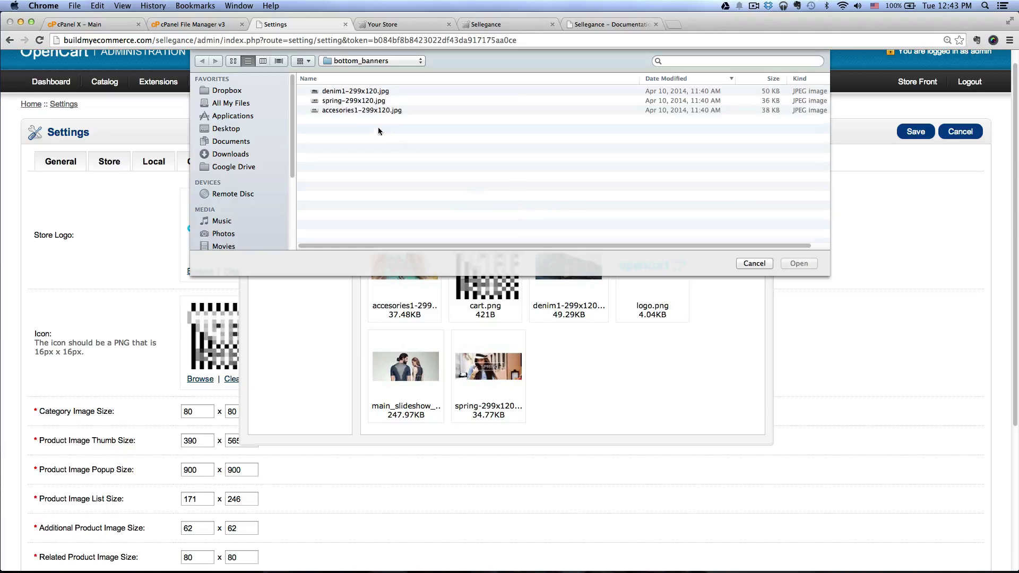
left_click(370, 61)
left_click(371, 71)
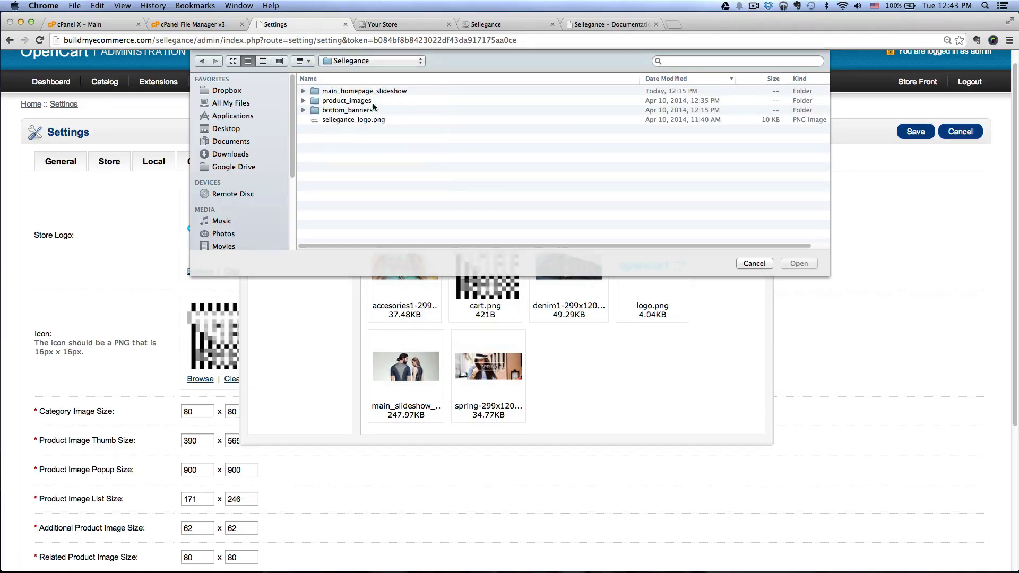
left_click(378, 119)
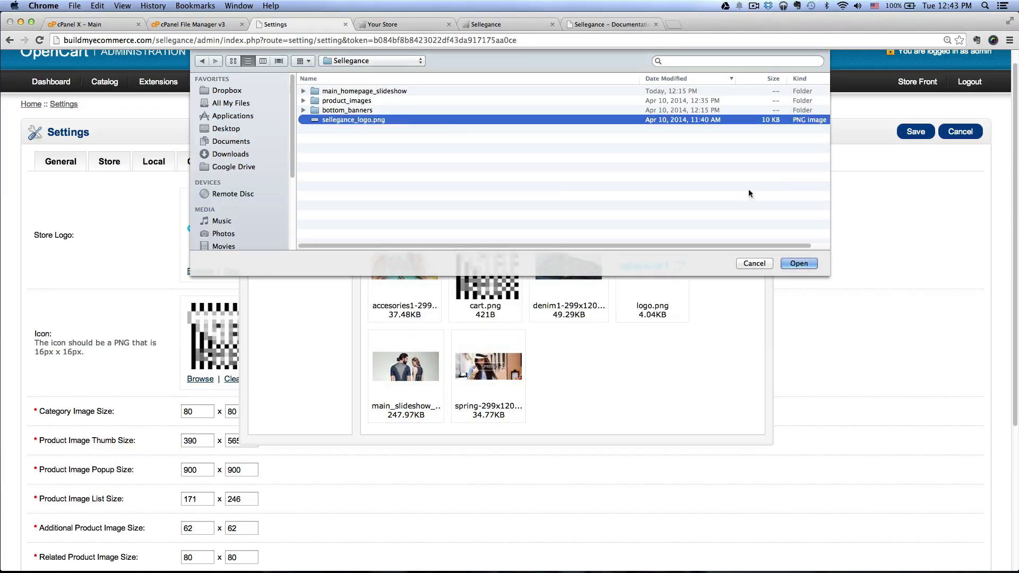
left_click(797, 263)
left_click(575, 198)
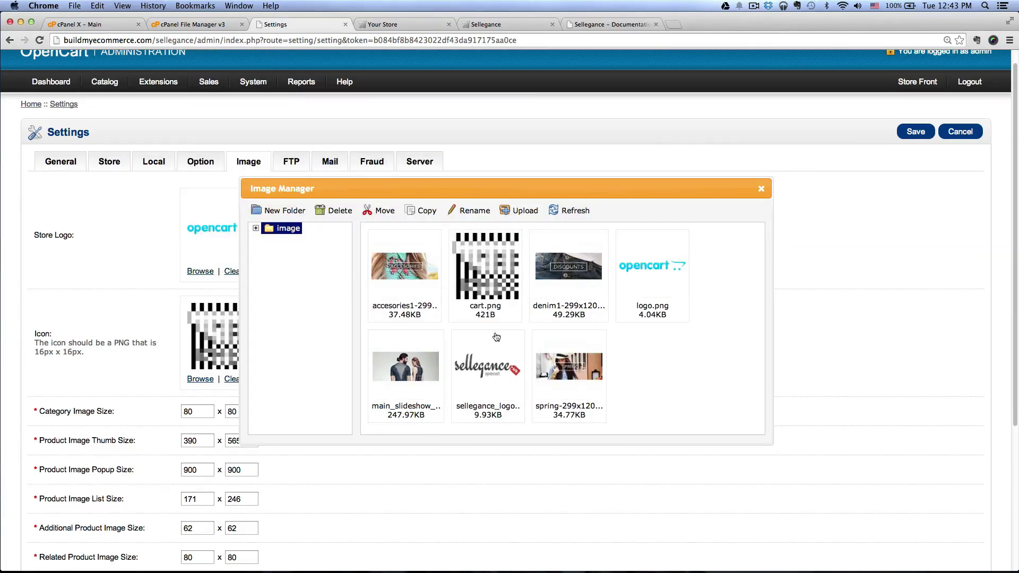
double_click(483, 363)
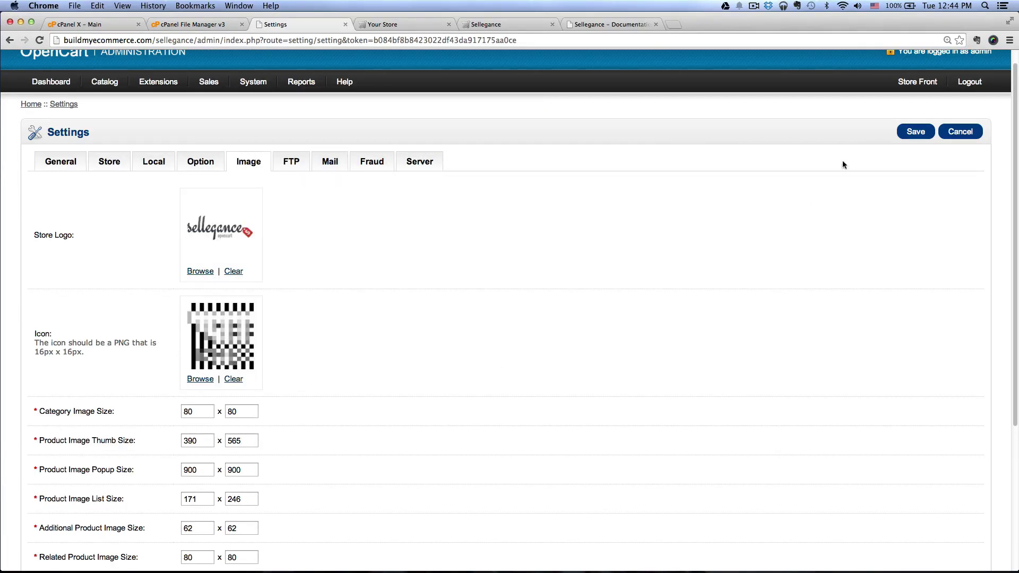
- Save the store settings, reload the storefront to check its logo, and compare its header with the demo store's header notice
left_click(915, 132)
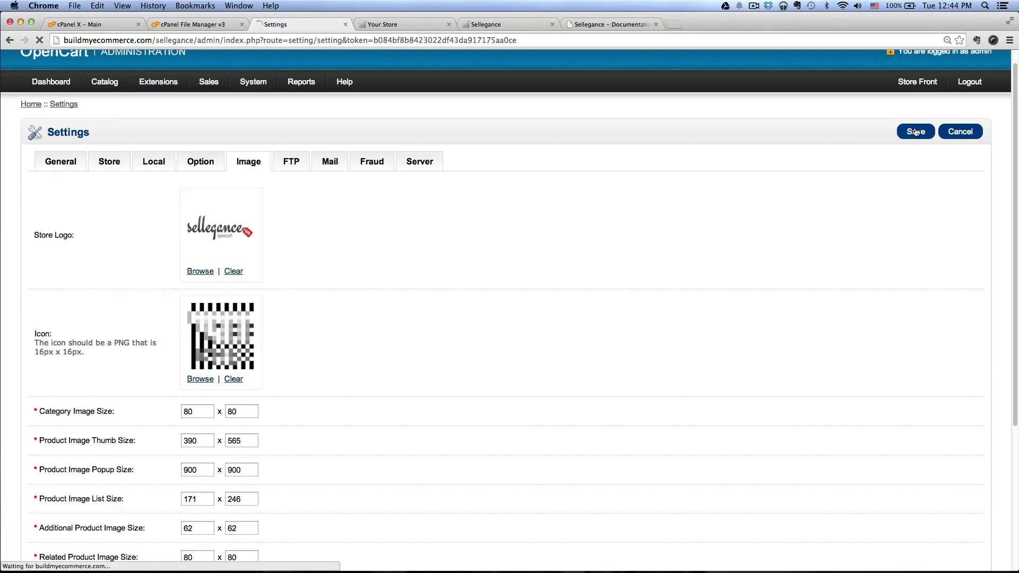
left_click(398, 23)
scroll(167, 157, "up", 5)
left_click(40, 40)
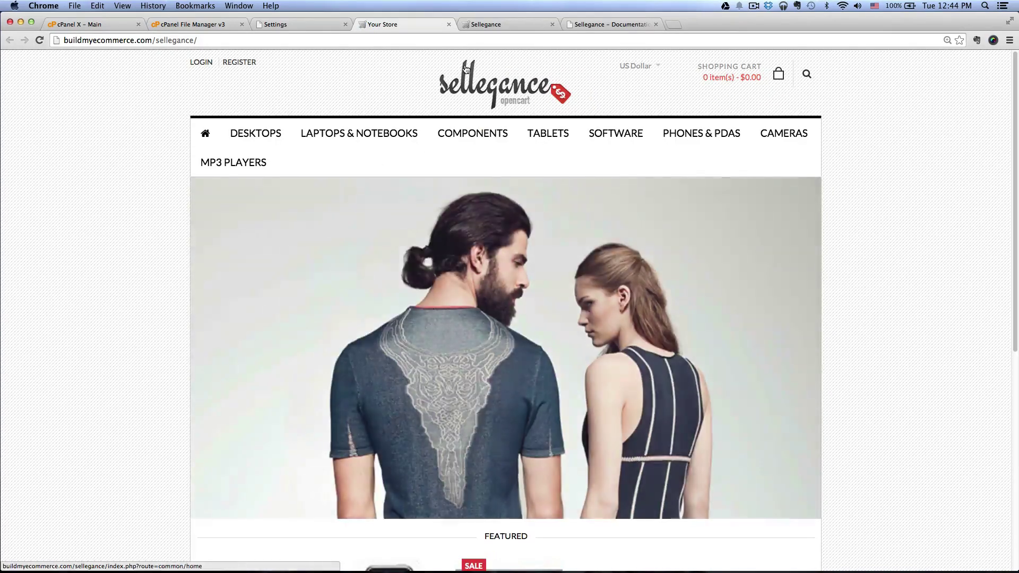
left_click(489, 22)
left_click_drag(209, 86, 185, 86)
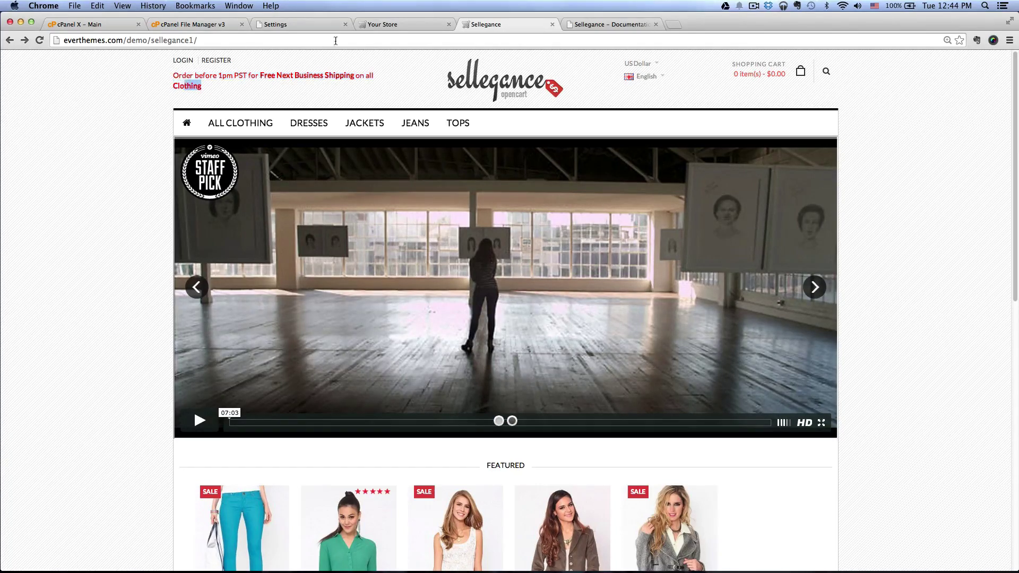
- Open the Sellegance Theme Options module in the store administration and go to the header's extra information editor
left_click(300, 24)
mouse_move(164, 97)
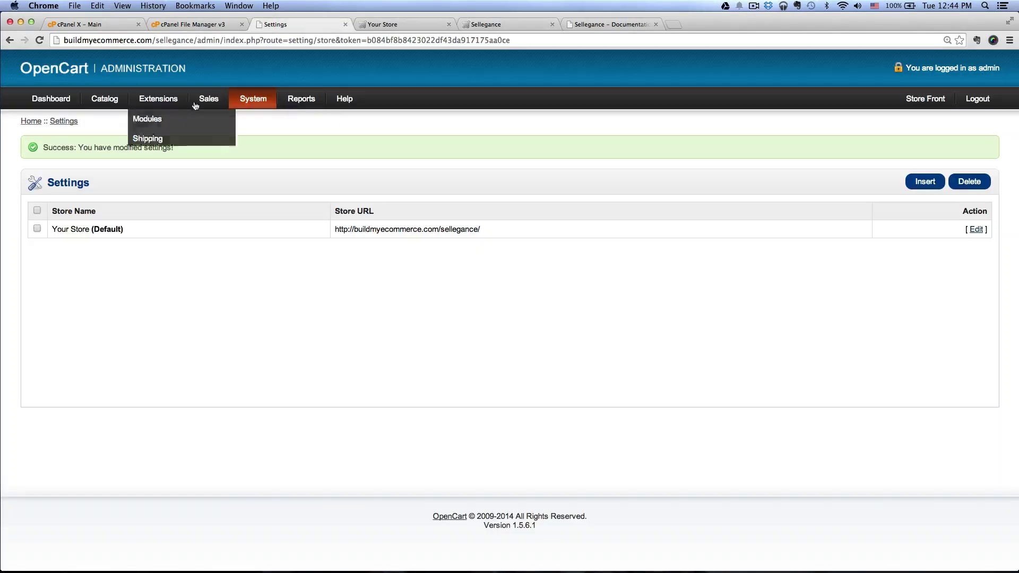
left_click(155, 119)
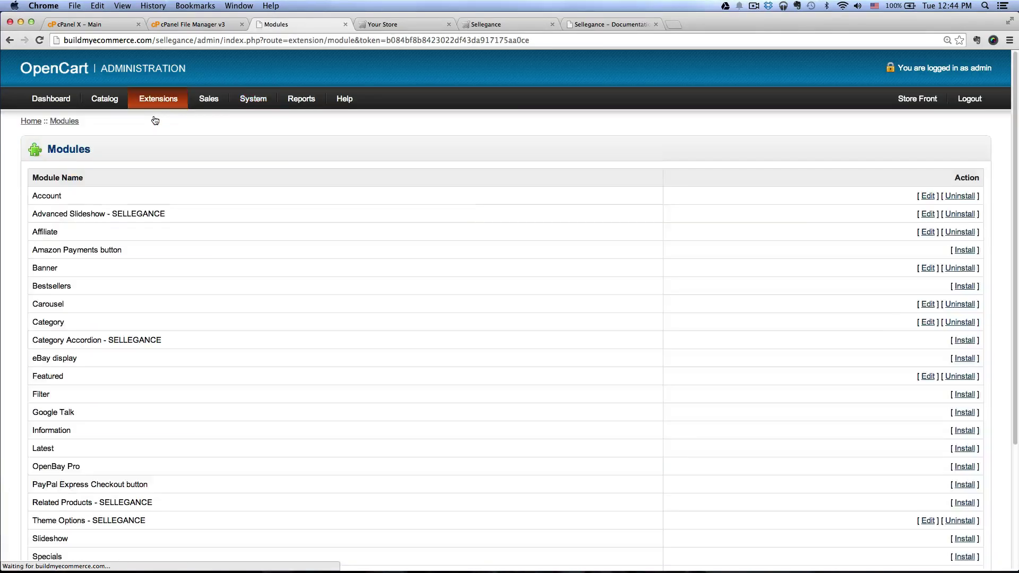
scroll(215, 228, "down", 5)
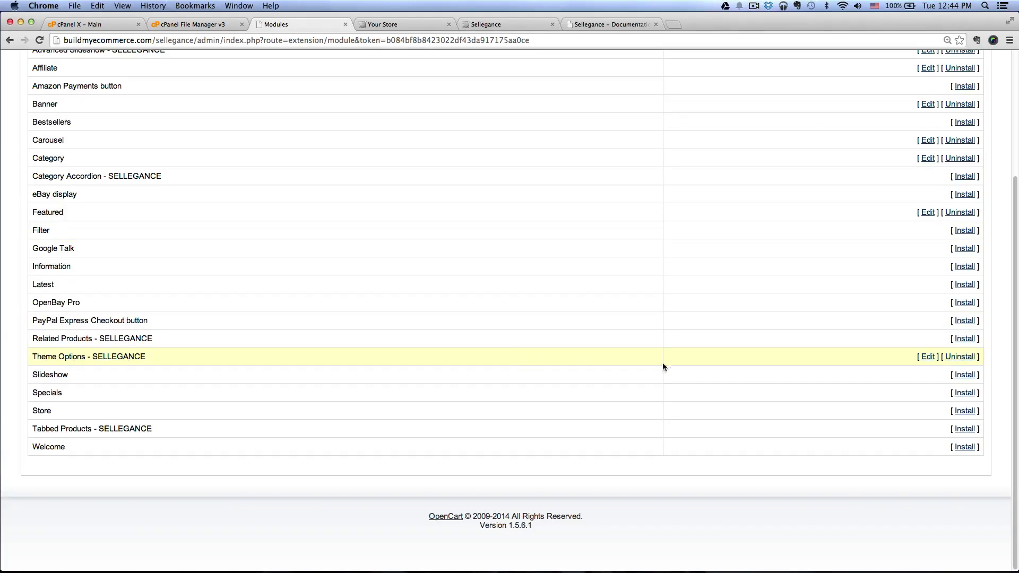
left_click(927, 358)
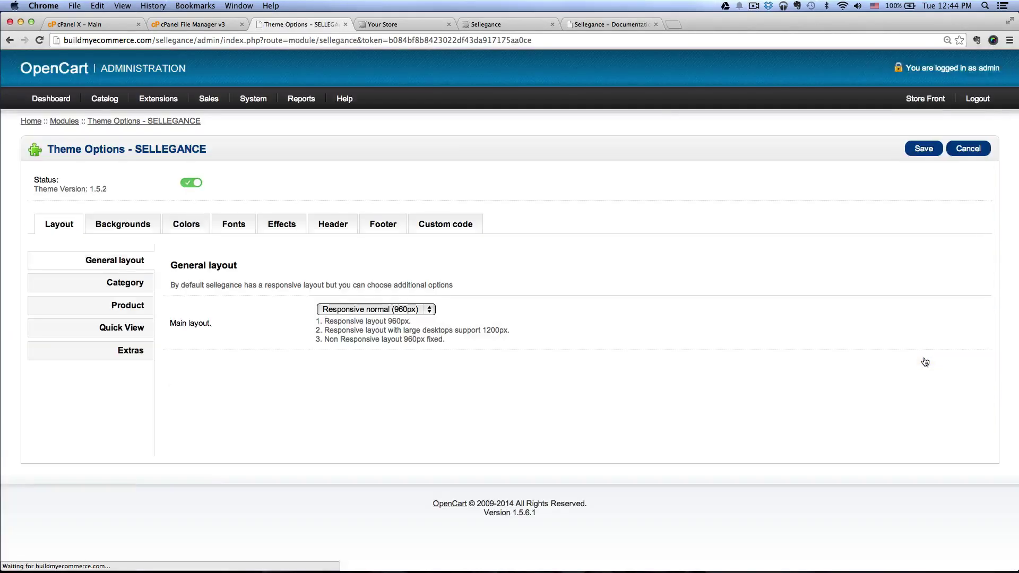
left_click(332, 225)
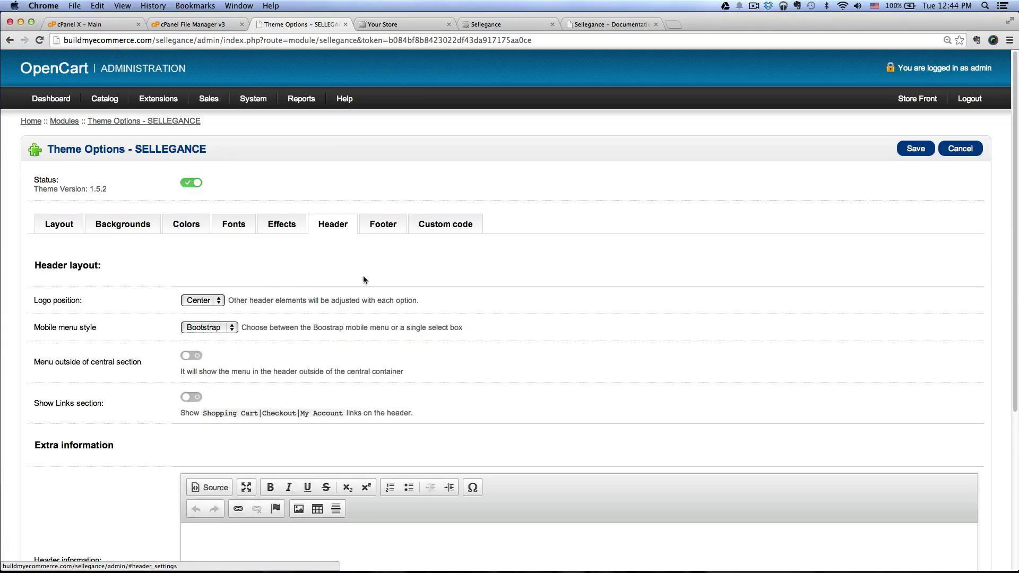
scroll(363, 275, "down", 5)
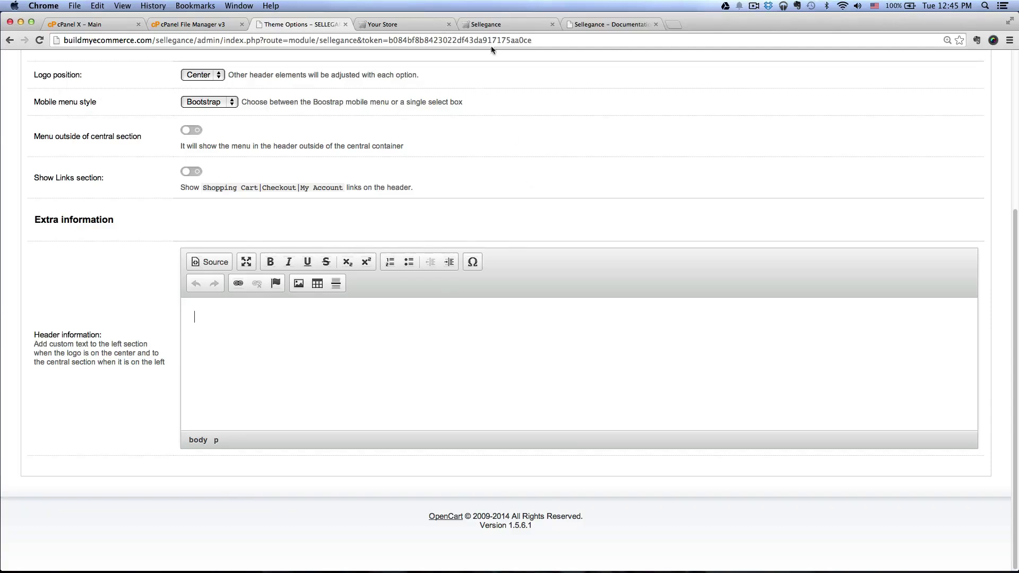
- Copy the demo store's notice "Order before 1pm PST for Free Next Business Shipping on all Clothing" into the header information and save the theme options
left_click(488, 23)
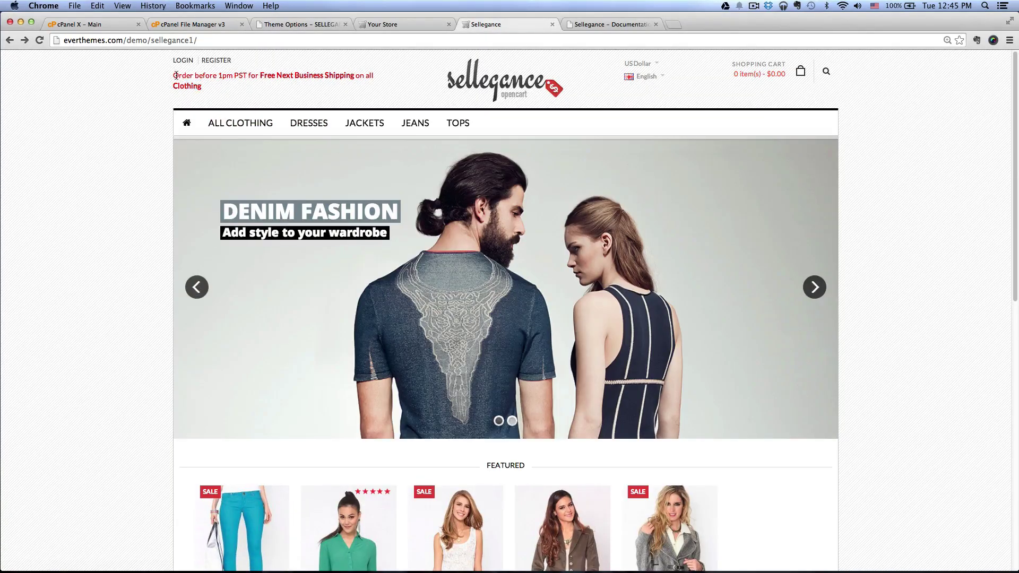
left_click_drag(176, 75, 209, 88)
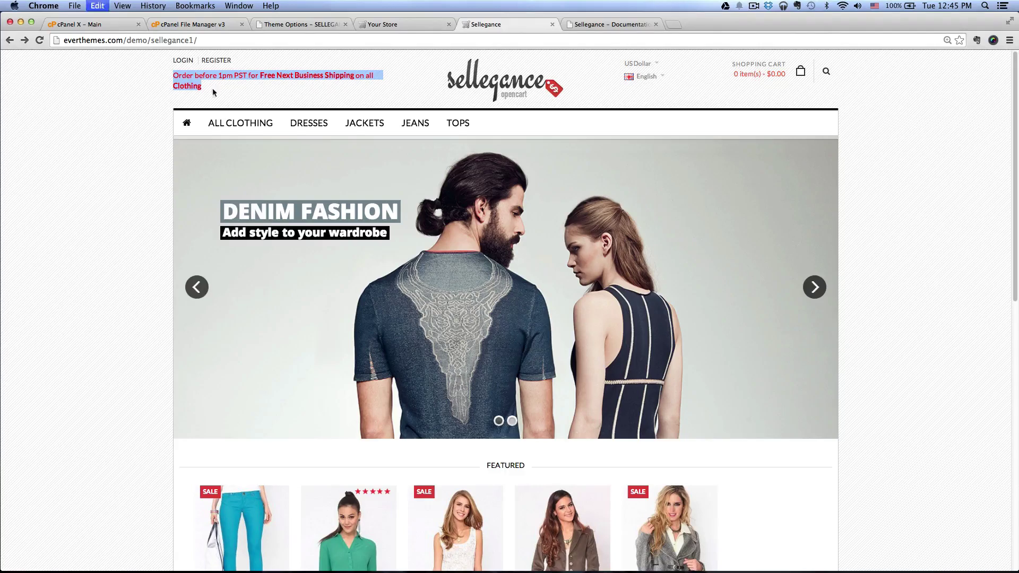
left_click(398, 25)
left_click(306, 24)
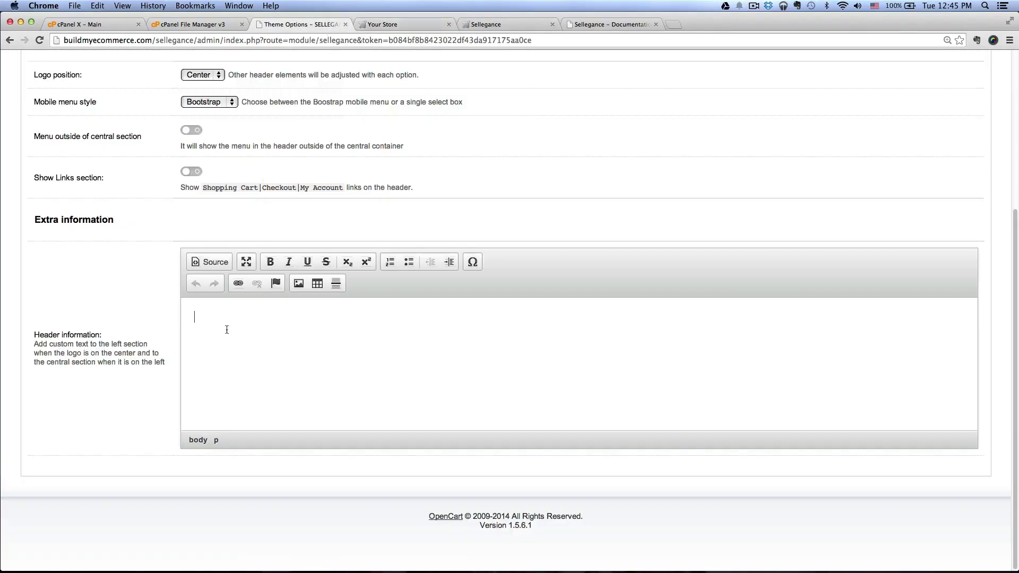
type("Order before 1pm PST for Free Next Business Shipping on allClothing")
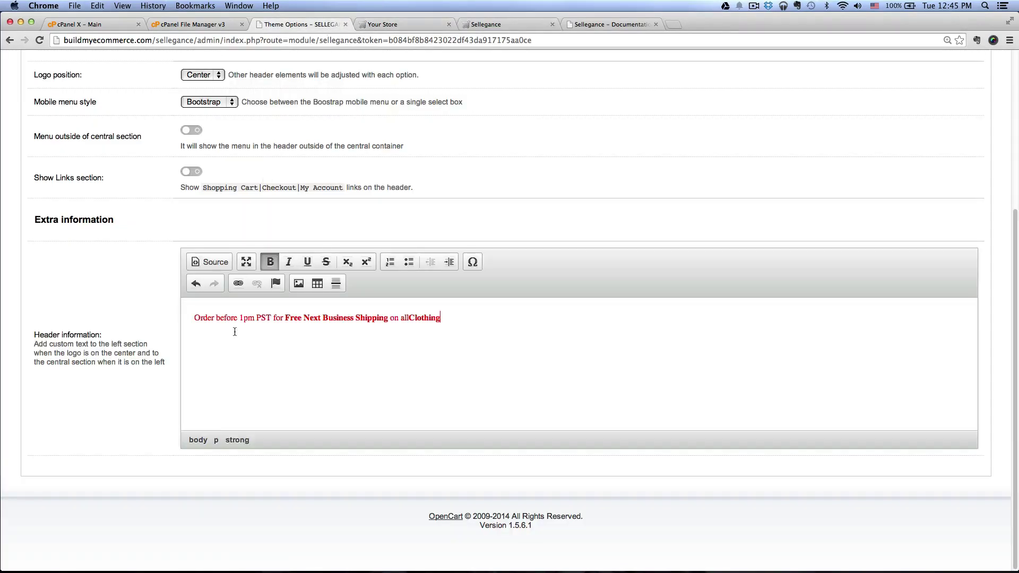
left_click(411, 318)
scroll(552, 276, "up", 5)
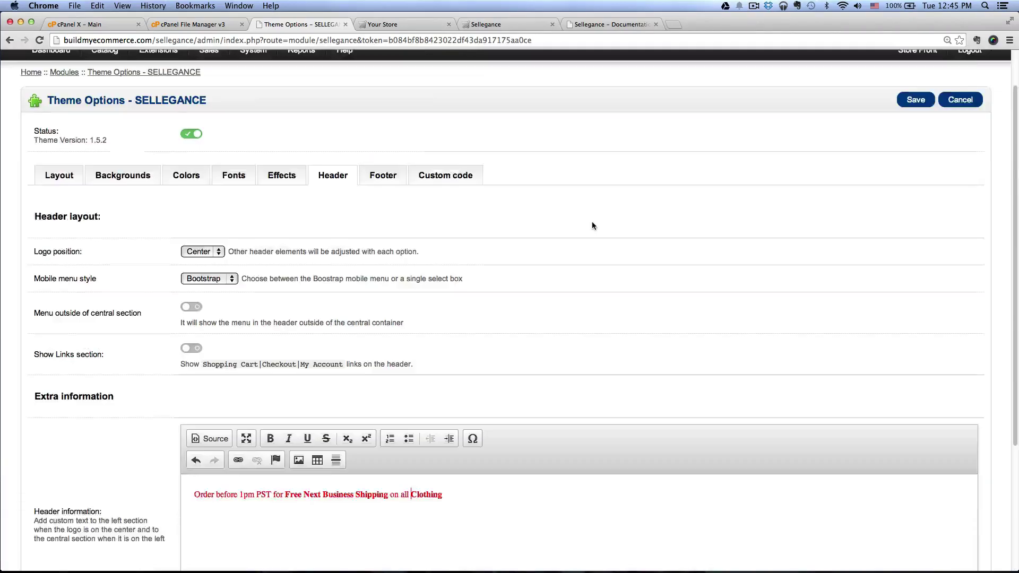
left_click(906, 156)
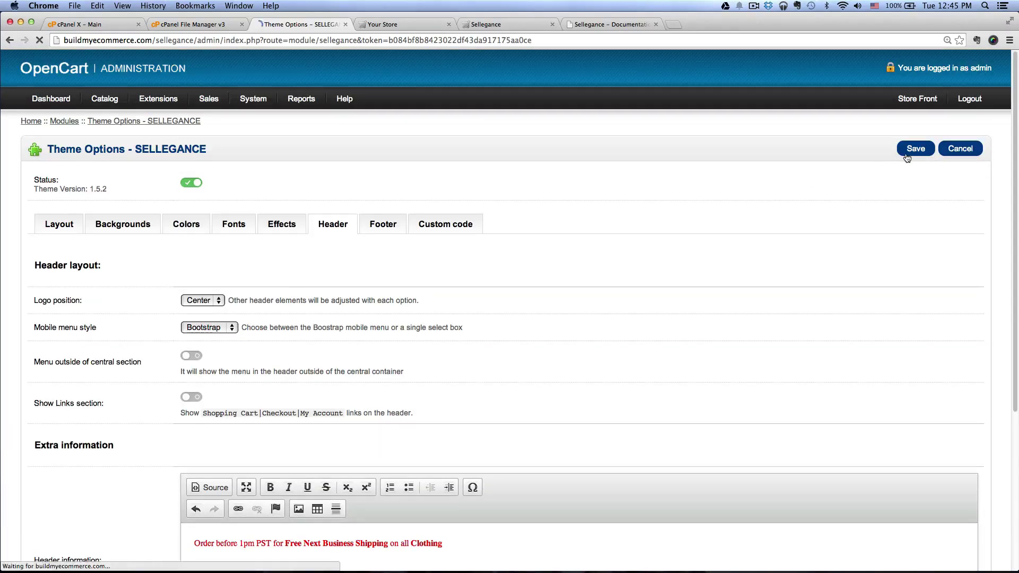
- Reload the storefront and check its header notice, bottom banners and footer
left_click(375, 26)
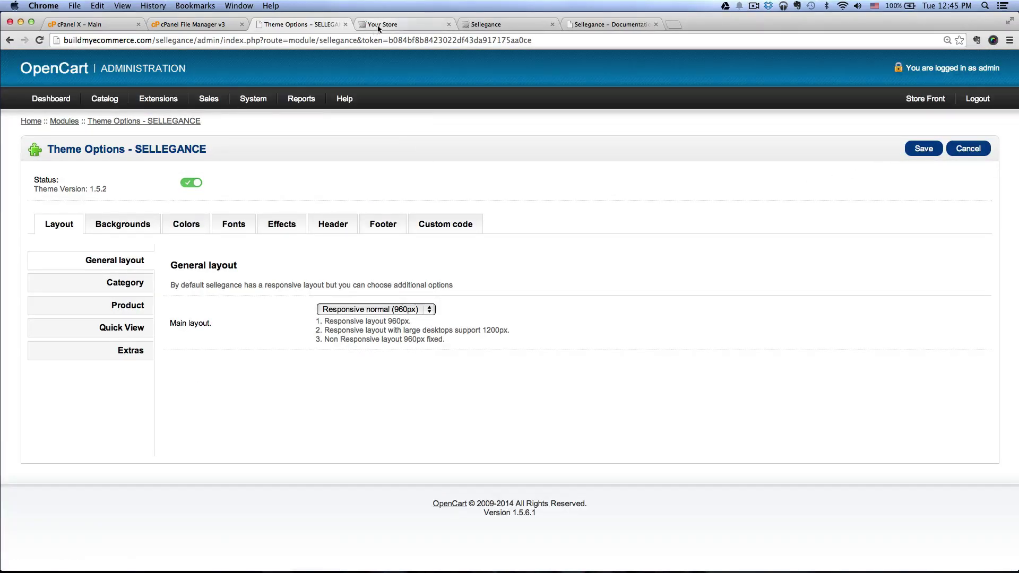
left_click(43, 39)
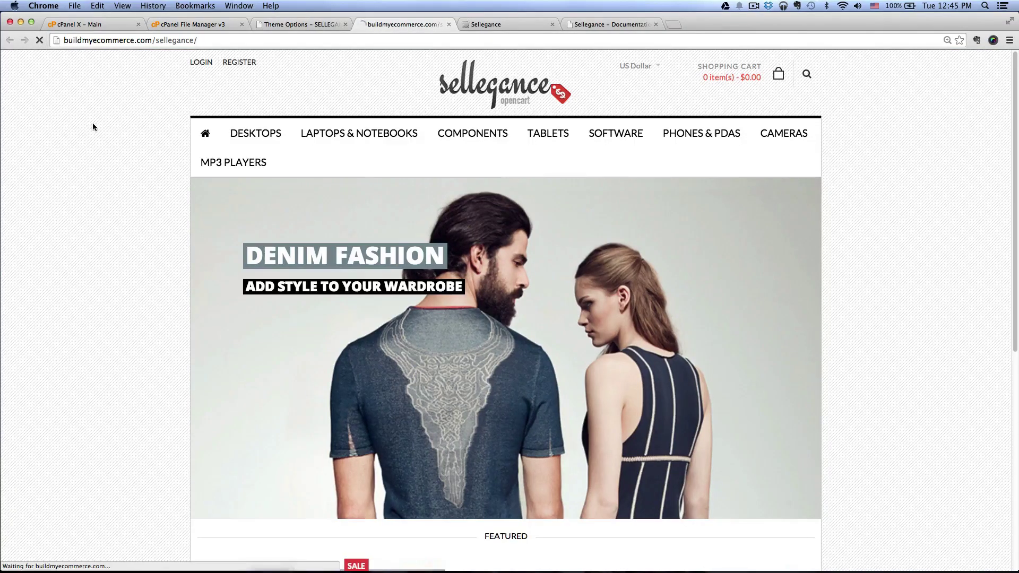
left_click_drag(275, 91, 199, 78)
left_click(206, 94)
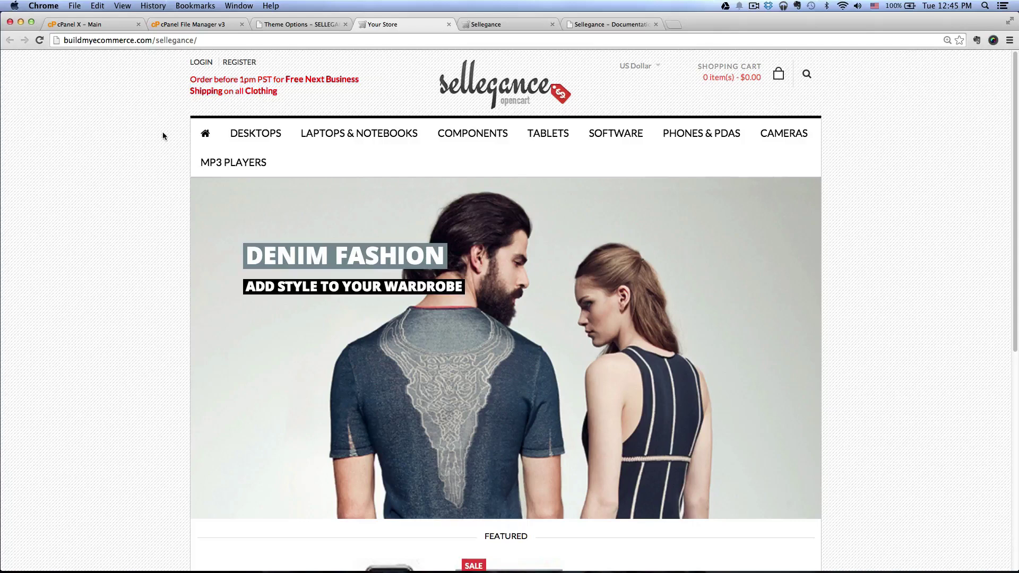
scroll(163, 132, "down", 7)
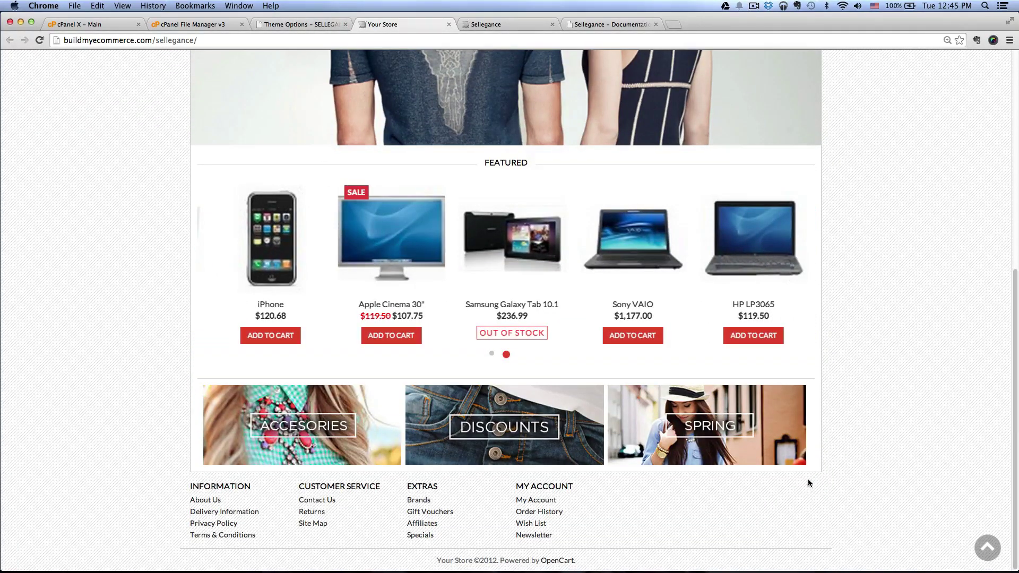
- Return to the theme options and open the footer's social settings
left_click(302, 24)
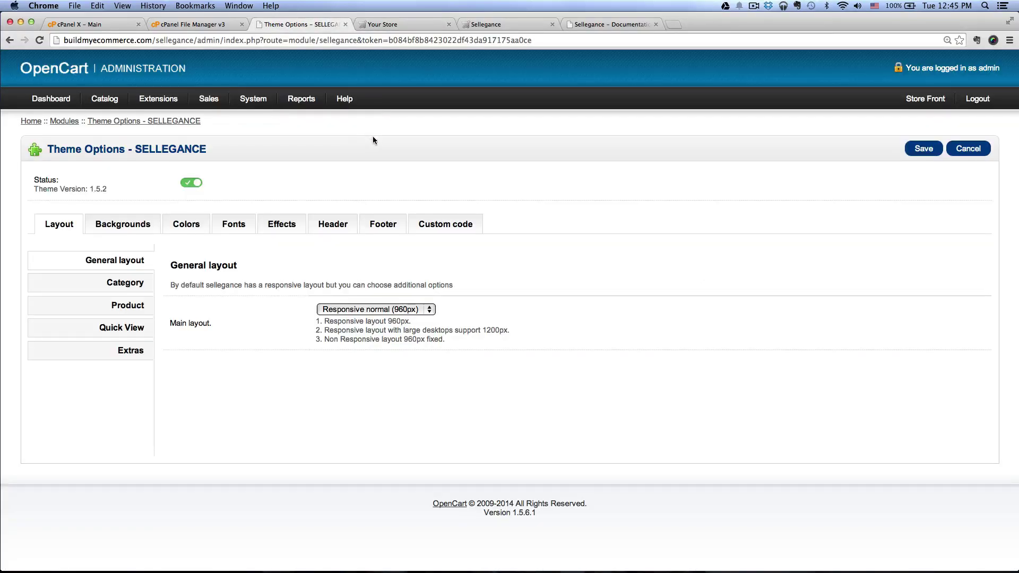
left_click(383, 226)
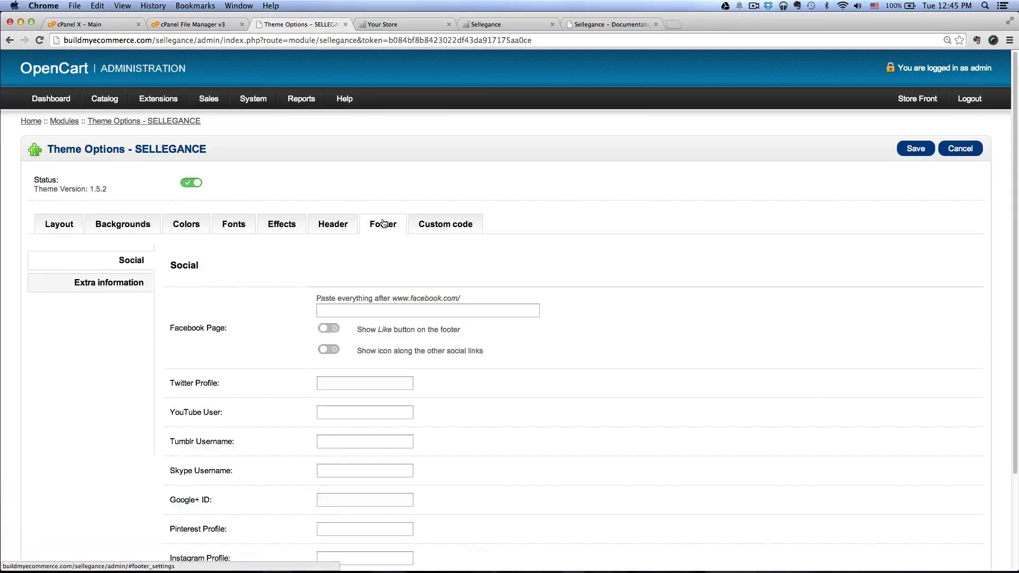
scroll(385, 229, "down", 3)
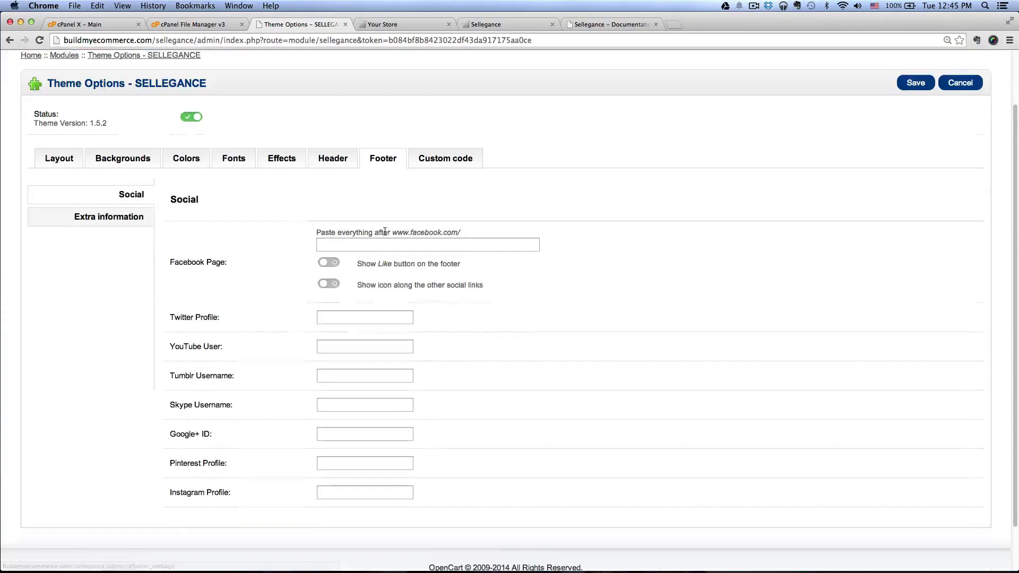
scroll(385, 230, "down", 1)
scroll(237, 245, "down", 1)
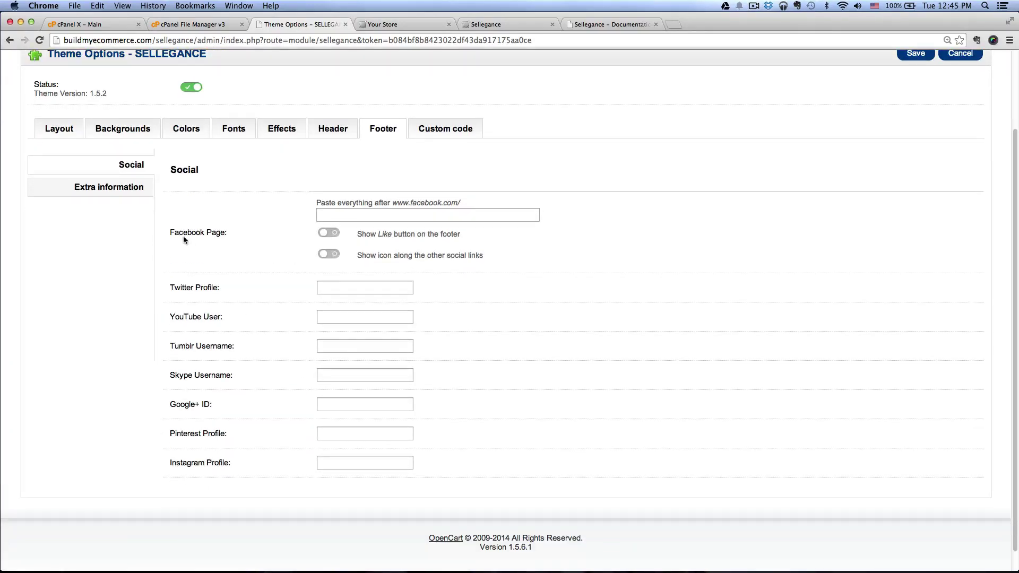
left_click_drag(173, 231, 221, 234)
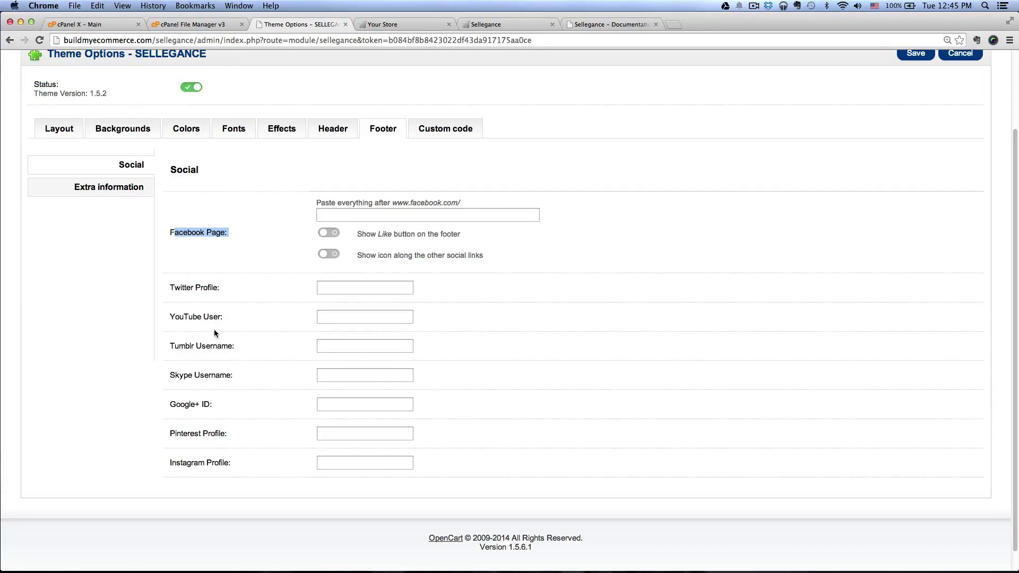
- Set the footer's YouTube user to buildmyecom and save the theme options
left_click(323, 317)
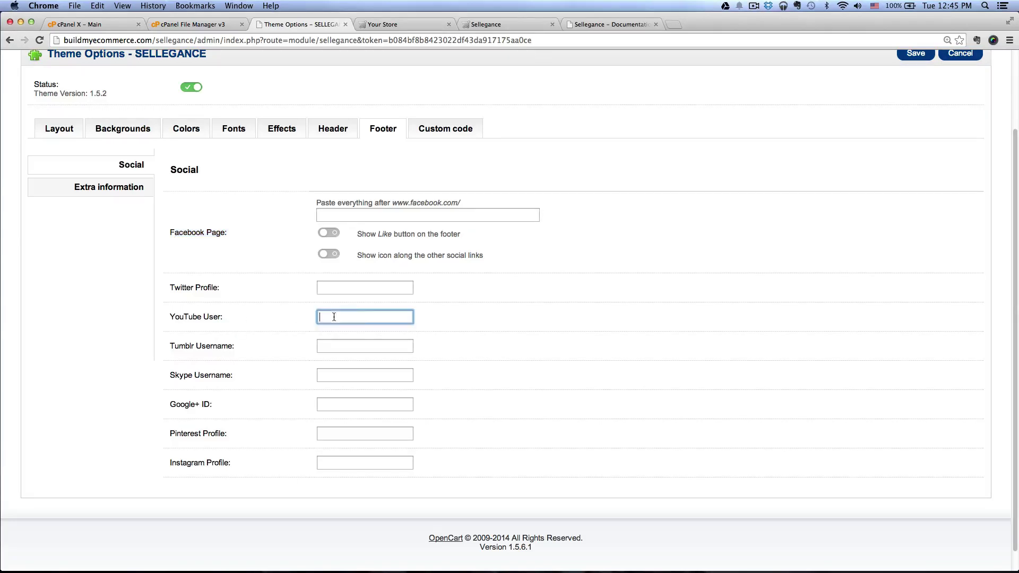
type("build")
key("Down")
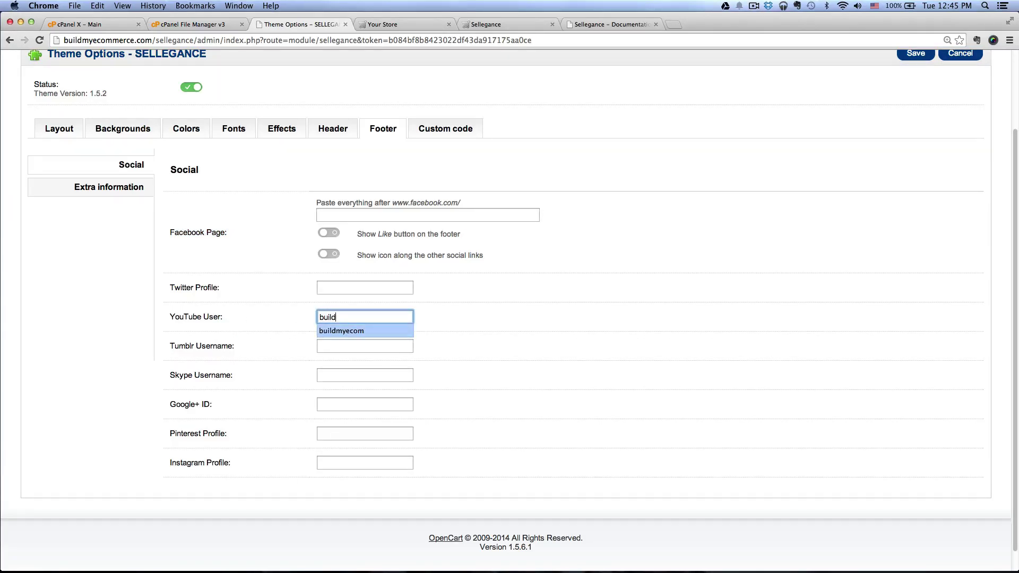
type("ld")
left_click(343, 331)
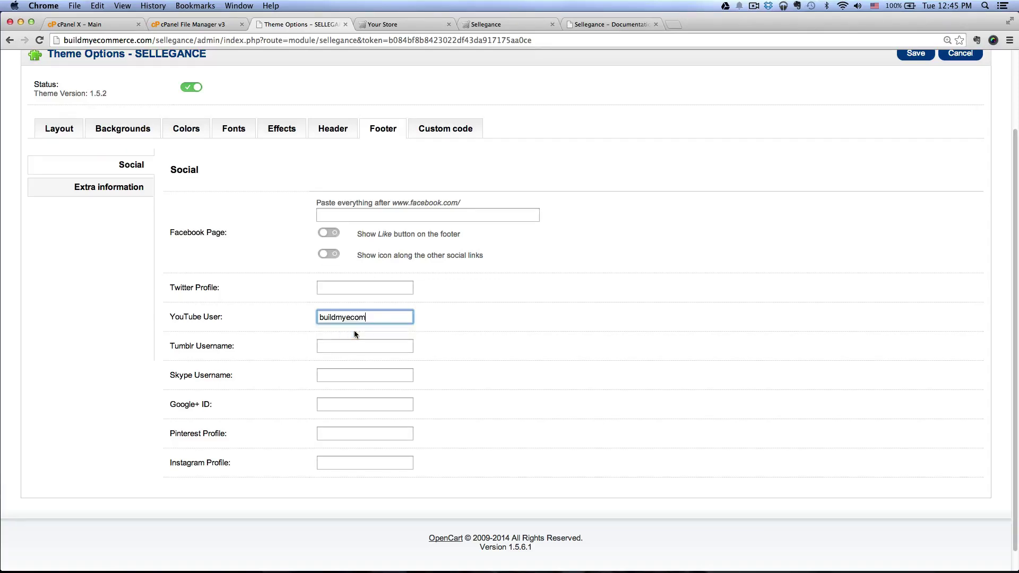
scroll(371, 339, "up", 1)
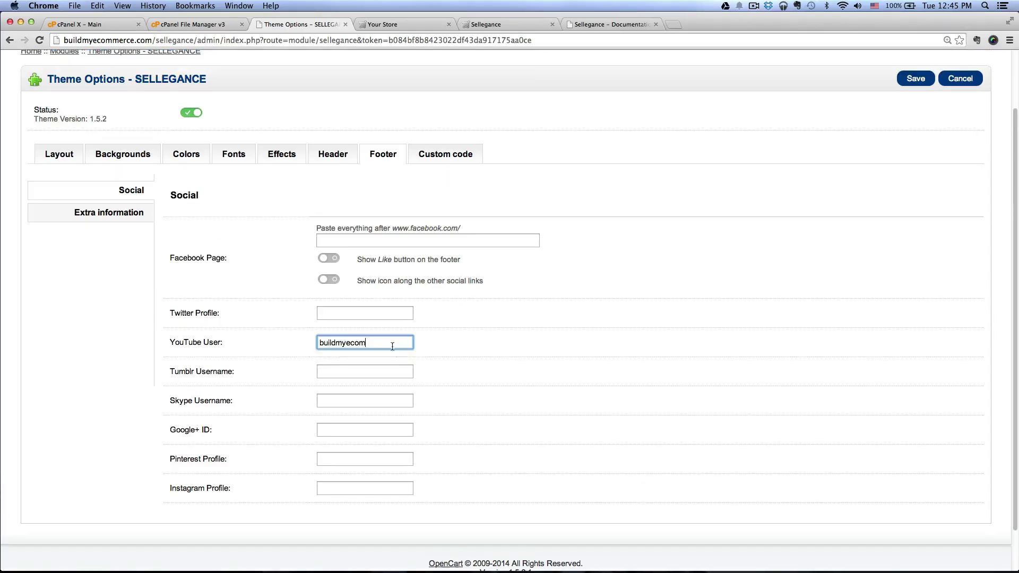
left_click(922, 83)
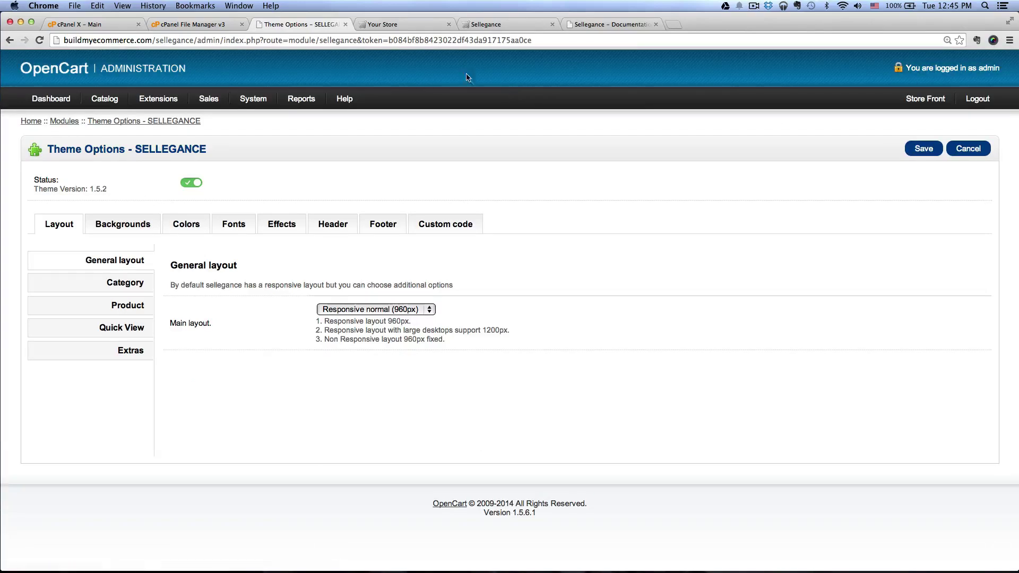
- Reload the storefront, check the footer's social links and open the YouTube link
left_click(404, 24)
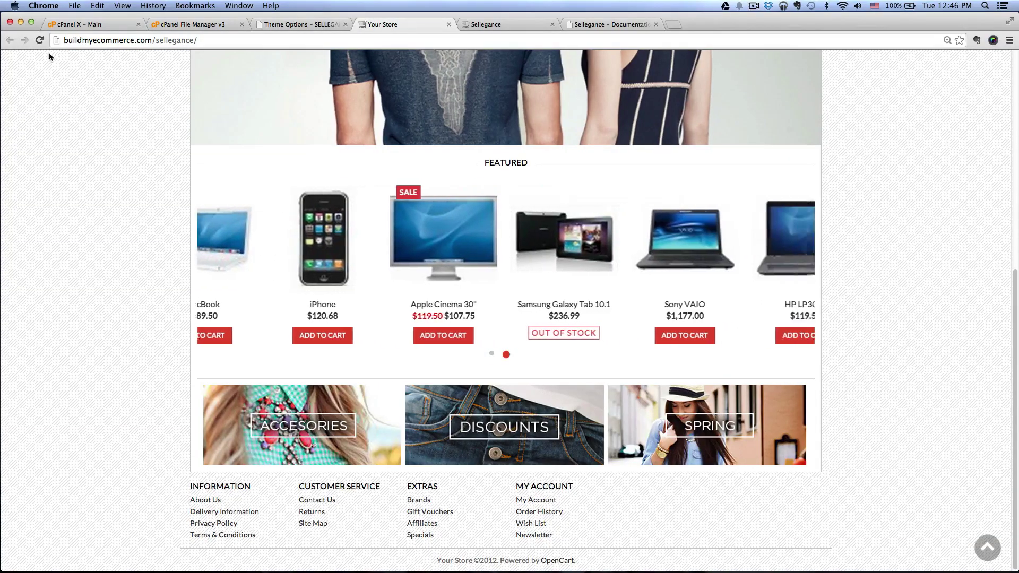
left_click(41, 41)
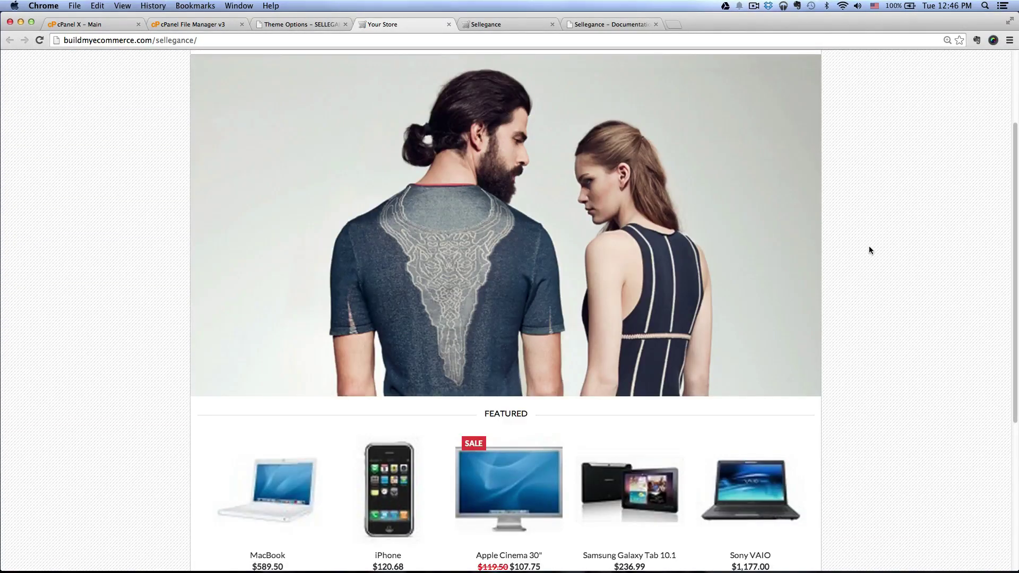
scroll(868, 247, "up", 2)
scroll(868, 246, "down", 7)
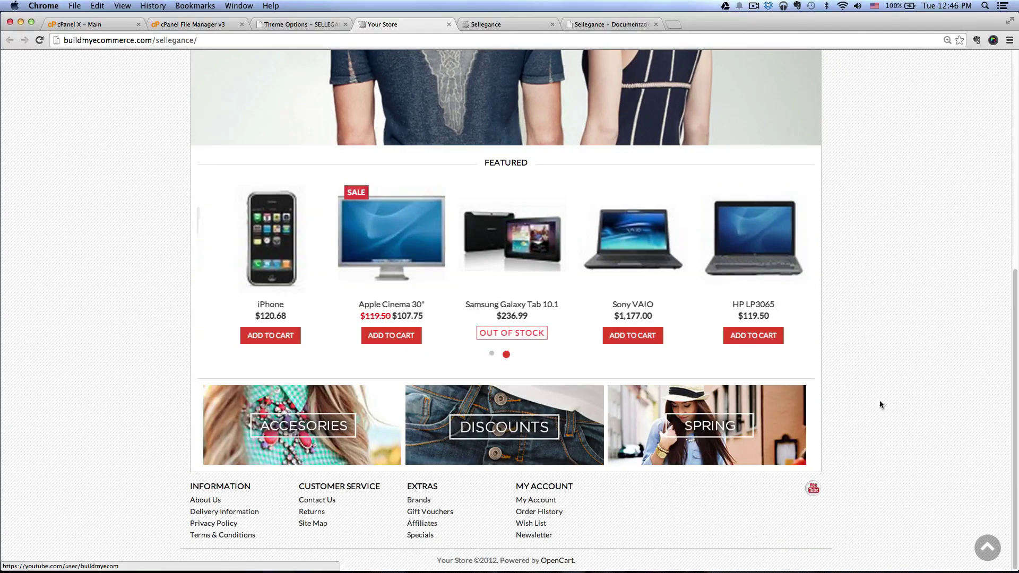
left_click(814, 488)
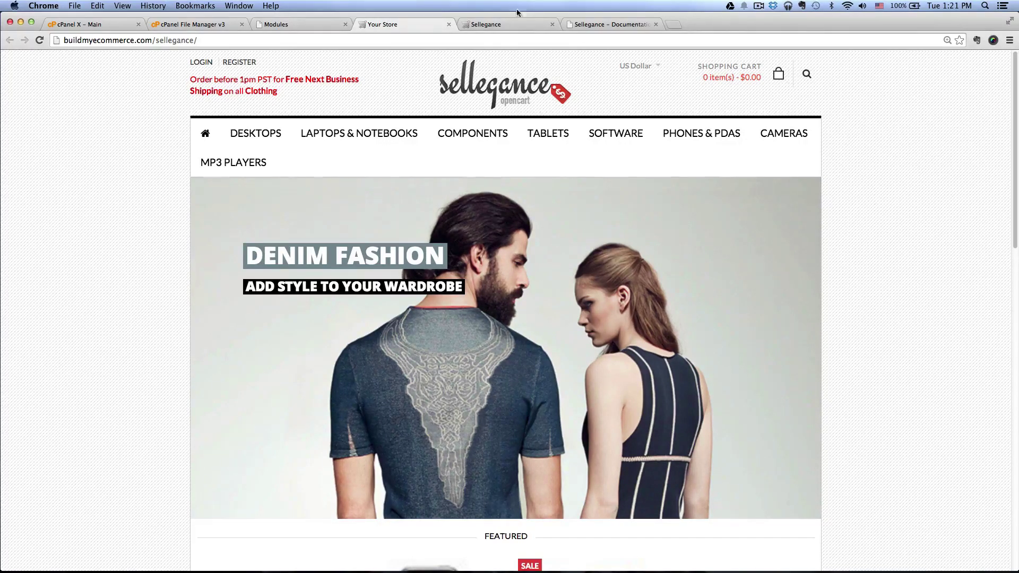
- Examine the Latest, Bestseller and Special product tabs on the demo store's home page
left_click(484, 24)
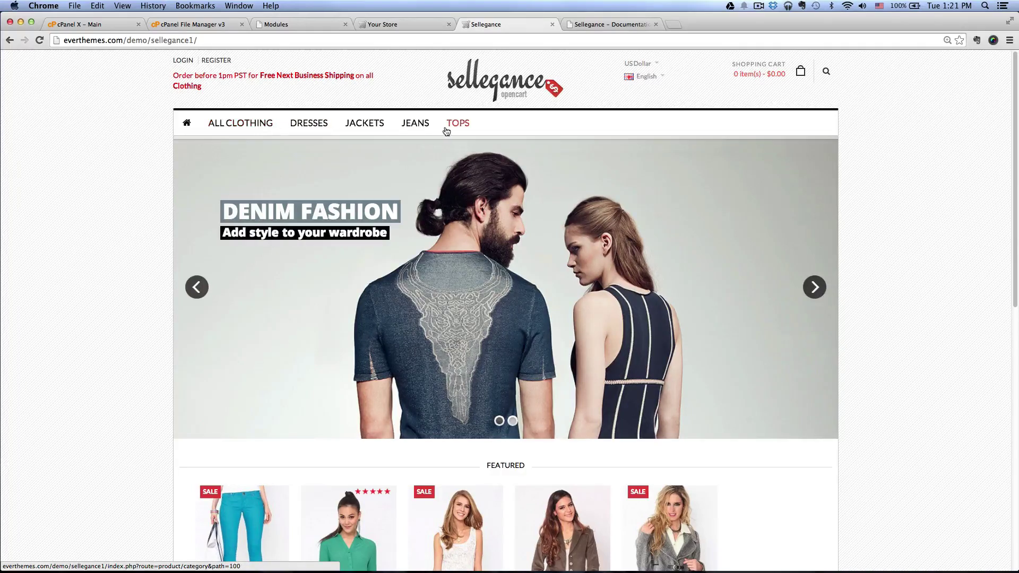
scroll(469, 187, "down", 8)
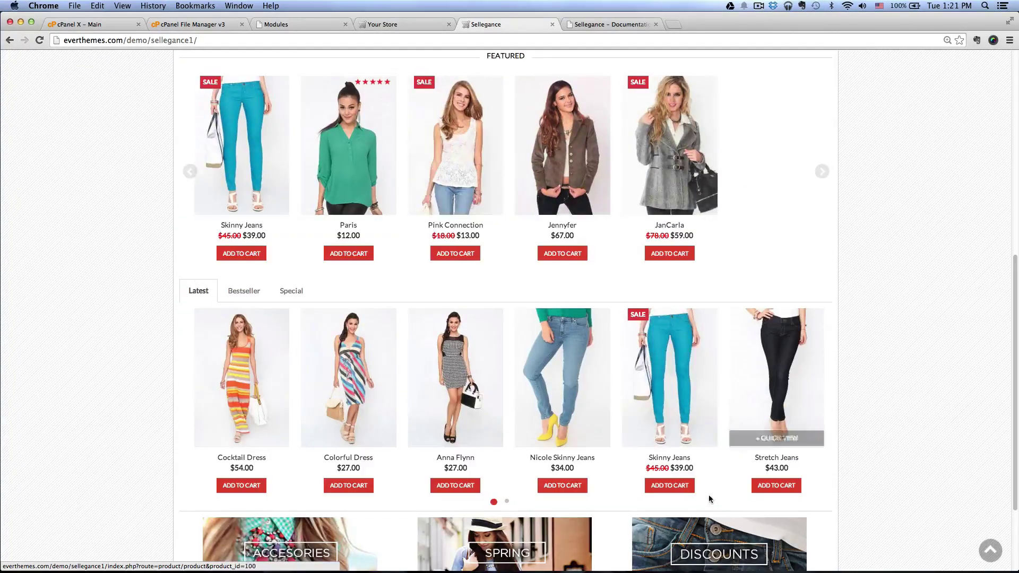
- Open the catalog's product list in the store admin and delete all existing products
scroll(912, 414, "up", 8)
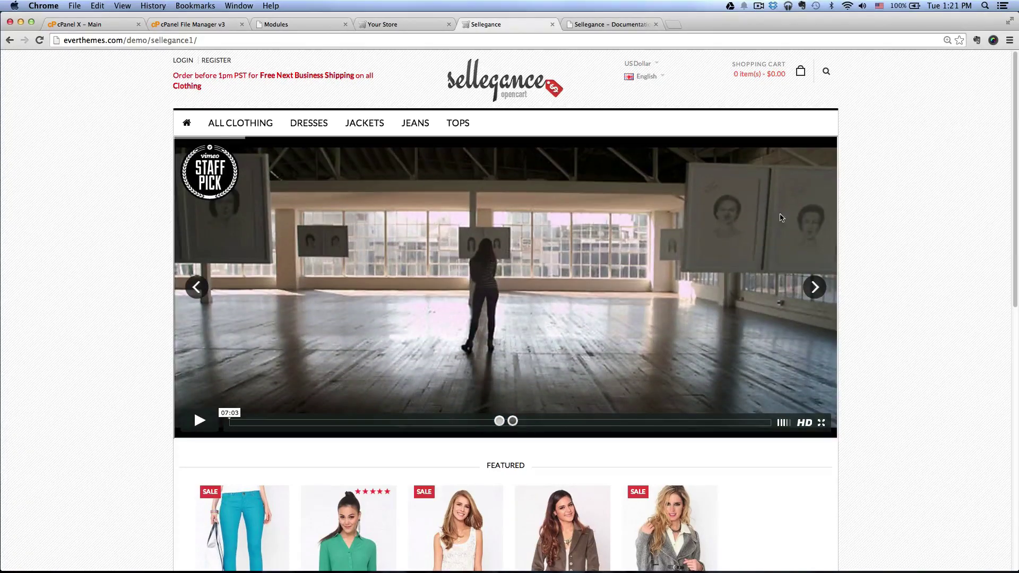
left_click(393, 26)
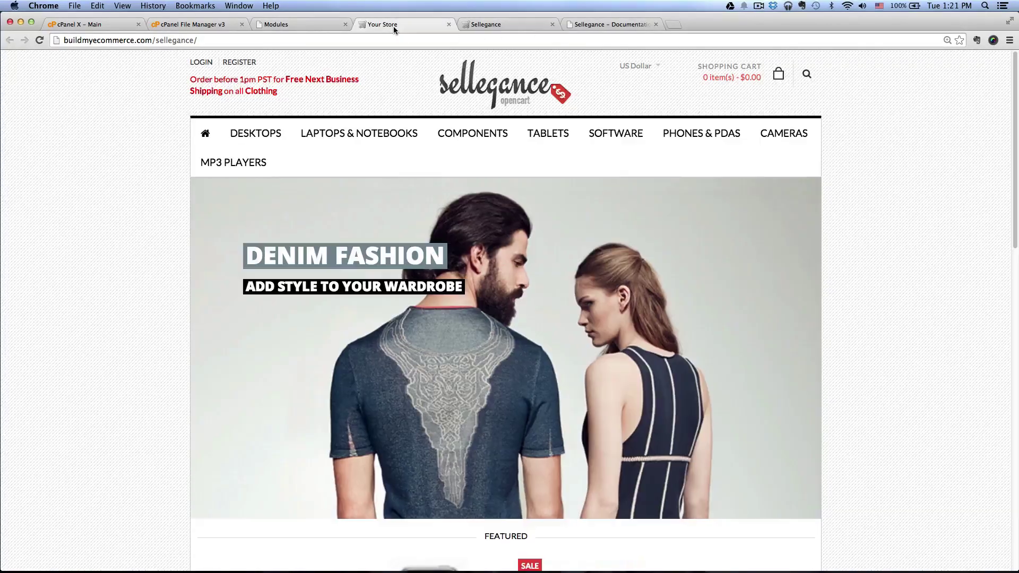
left_click(307, 27)
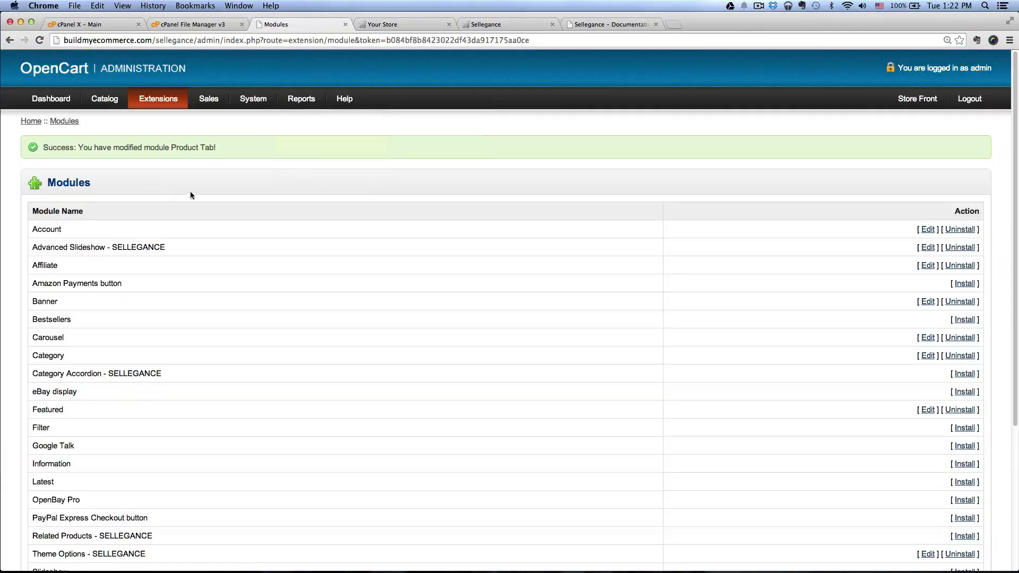
left_click(106, 139)
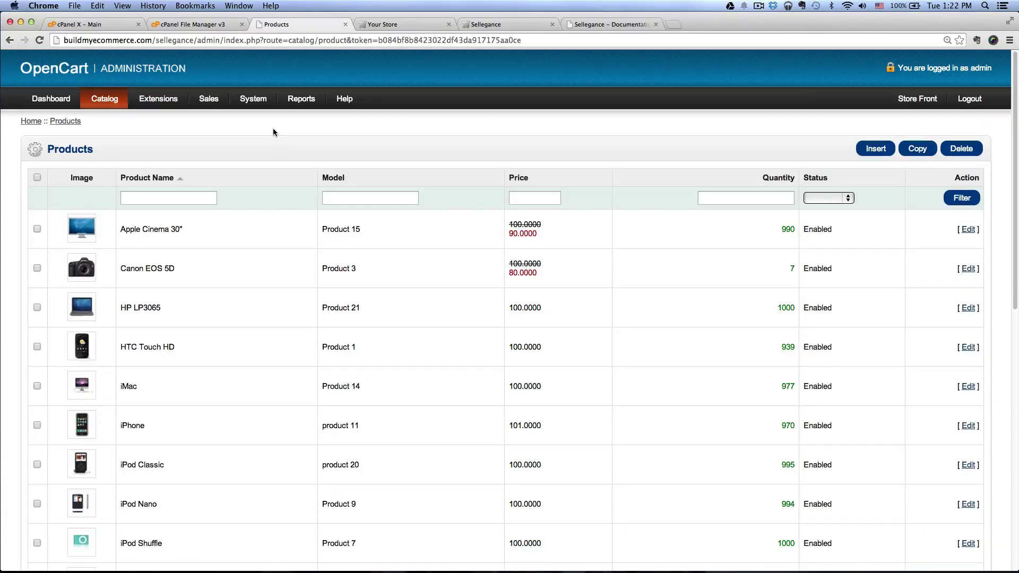
left_click(36, 177)
scroll(846, 174, "down", 1)
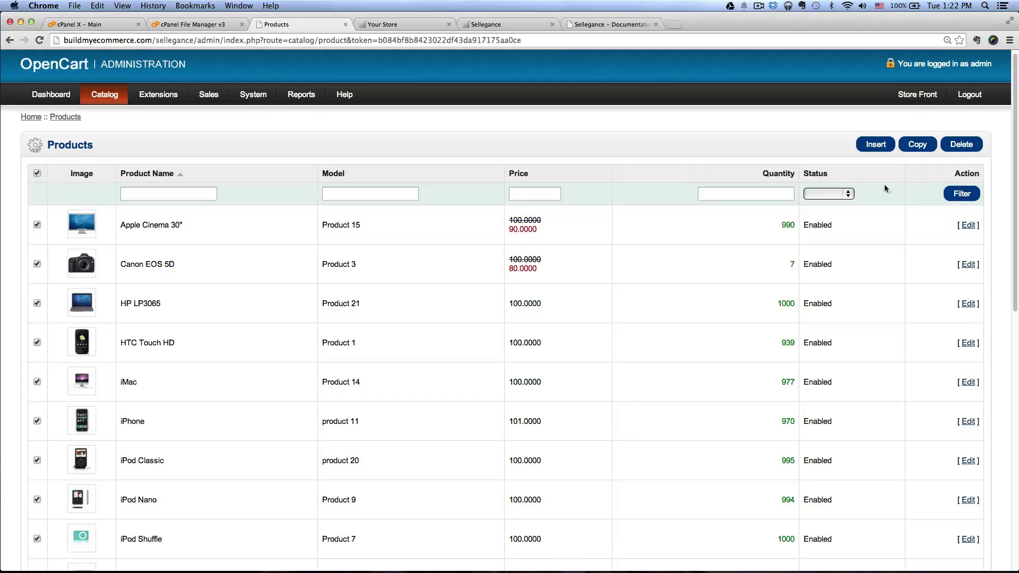
left_click(962, 145)
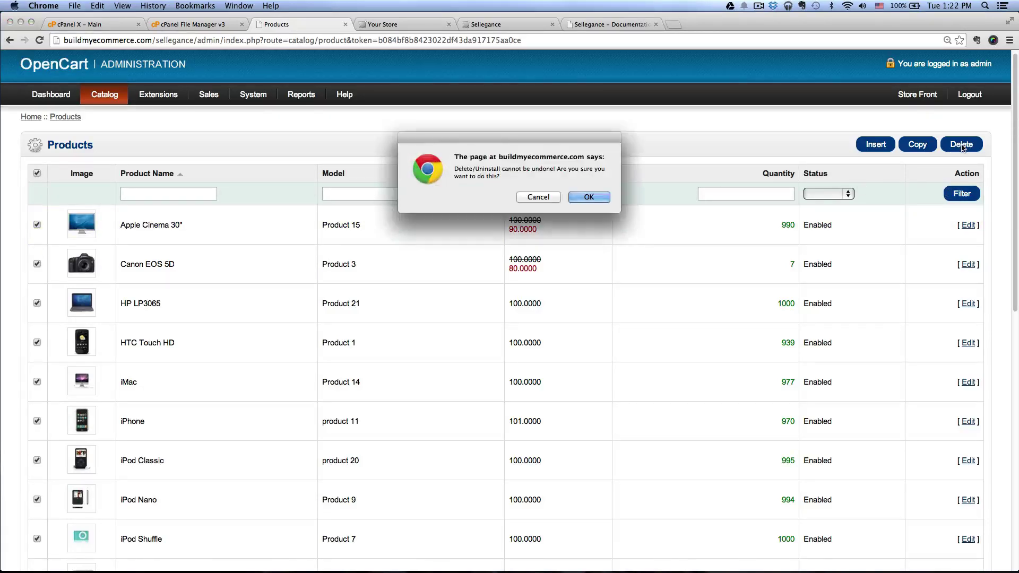
left_click(588, 197)
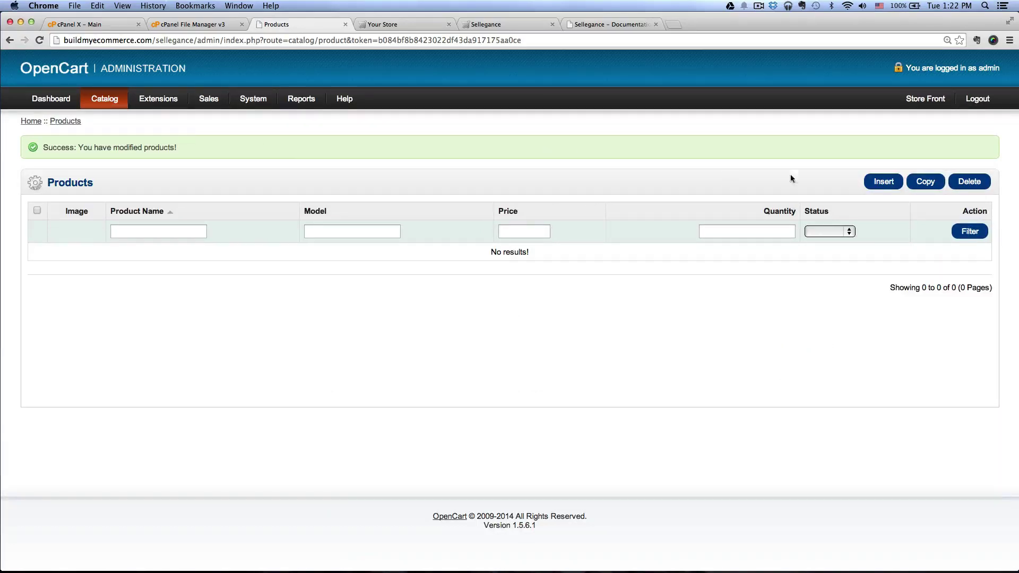
- Insert a new product and, using the demo store's latest products as reference, name it Anna Flynn
left_click(878, 182)
scroll(859, 177, "down", 2)
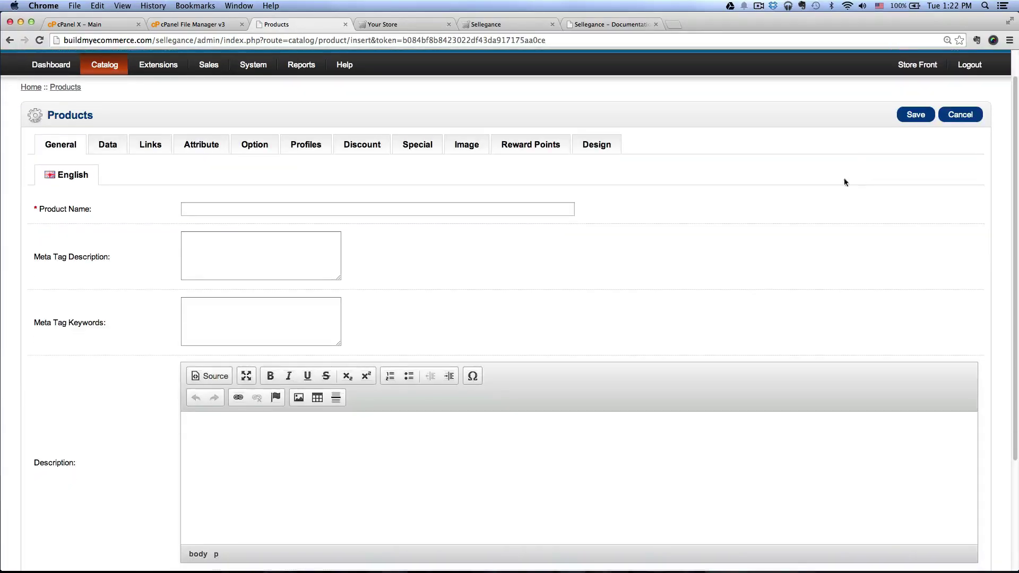
left_click(375, 209)
left_click(486, 24)
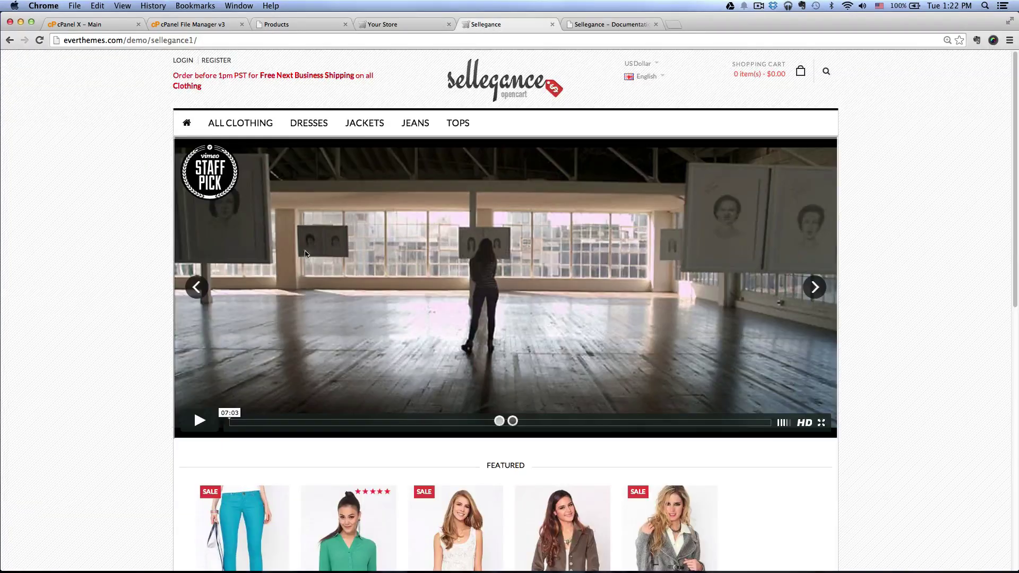
scroll(165, 253, "down", 6)
scroll(165, 253, "down", 3)
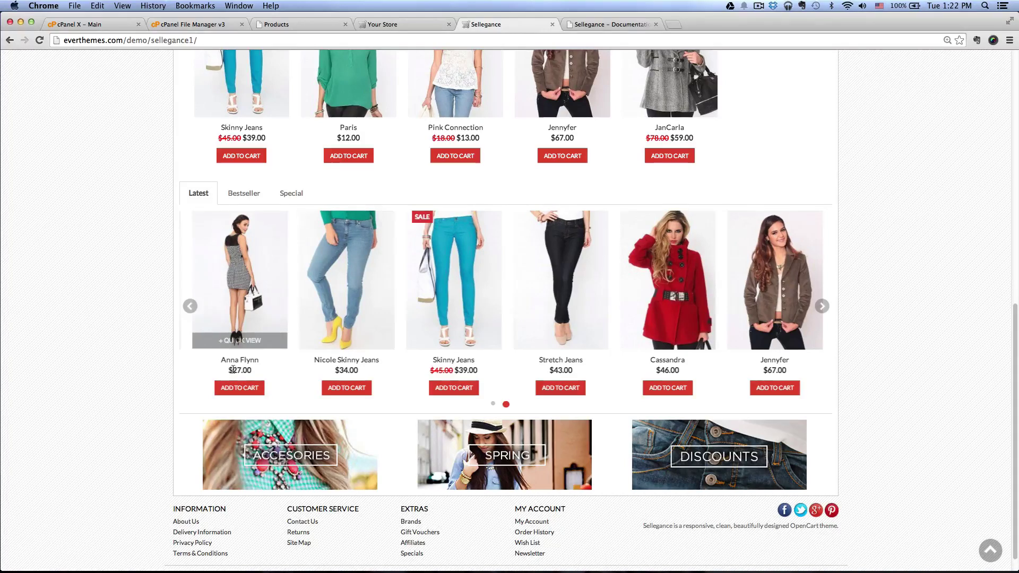
left_click(377, 25)
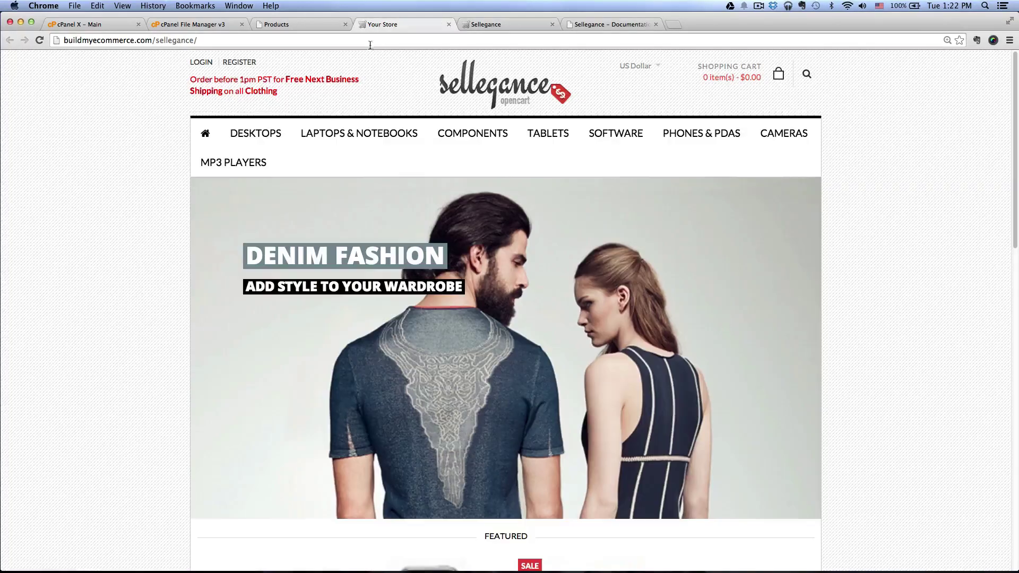
left_click(268, 25)
type("Anna")
key("Tab")
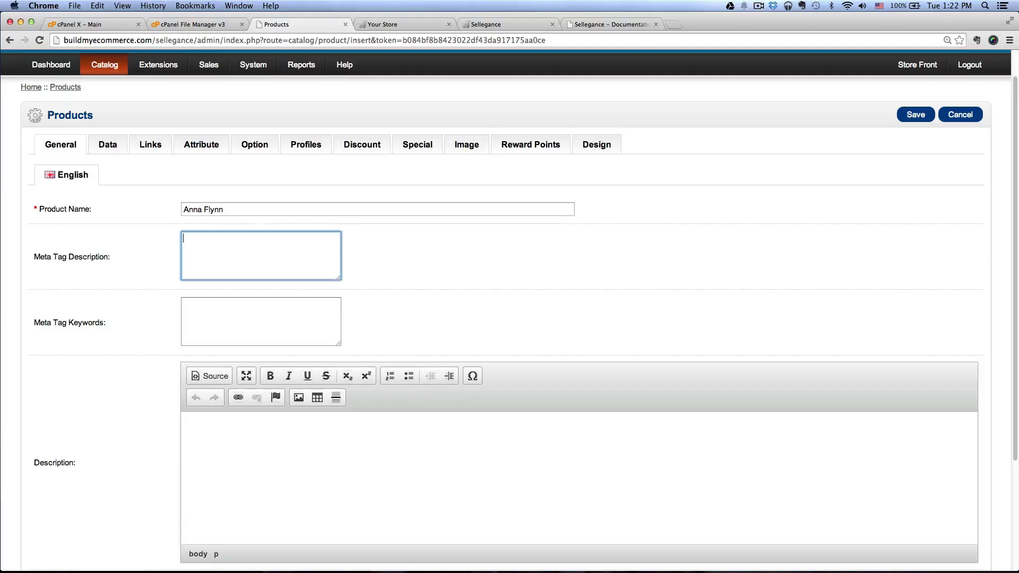
- Open the new product's data settings, and open the Anna Flynn product page on the demo store
scroll(510, 319, "down", 2)
left_click(346, 381)
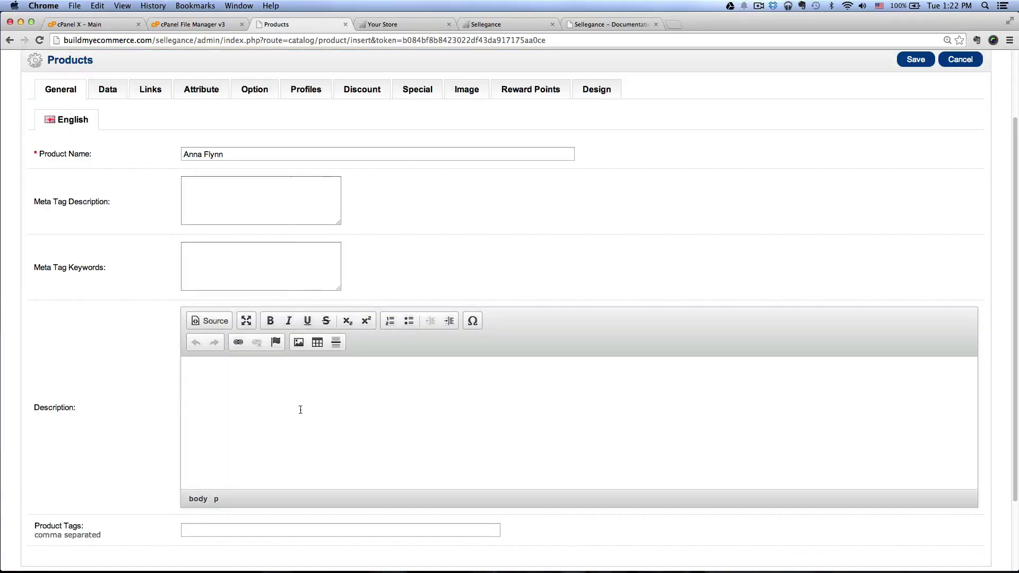
scroll(258, 382, "up", 1)
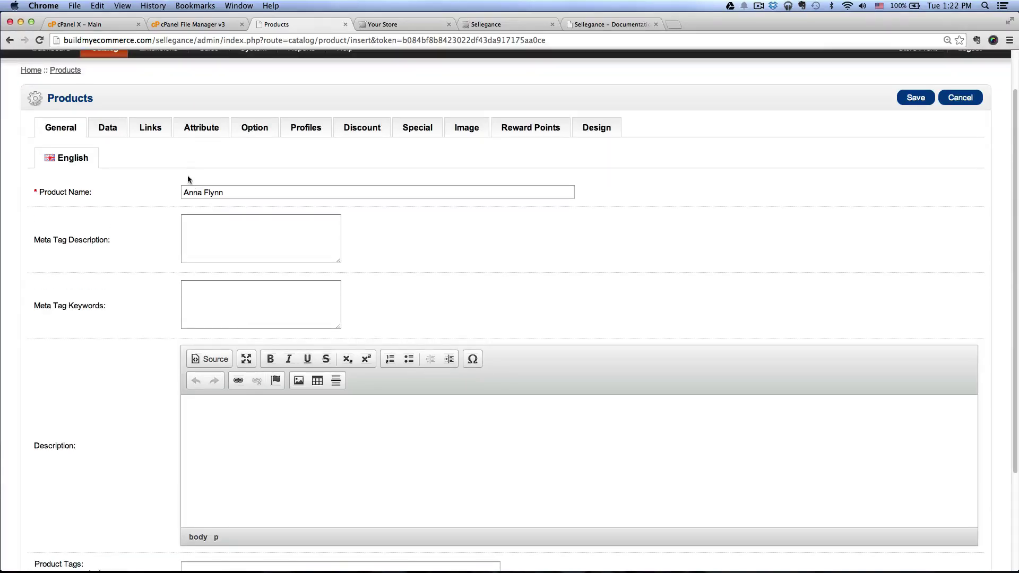
scroll(190, 178, "up", 1)
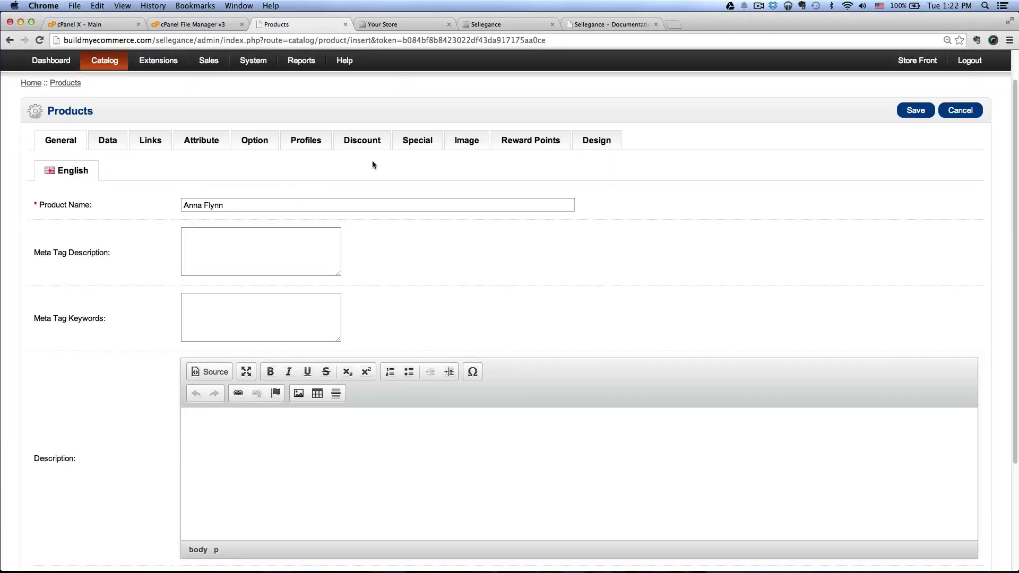
left_click(109, 148)
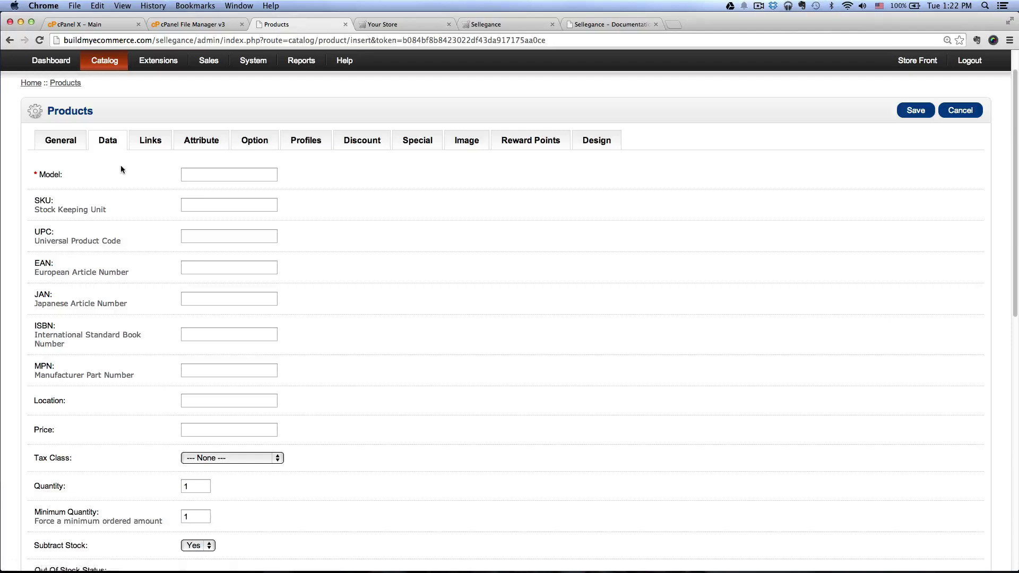
left_click(408, 24)
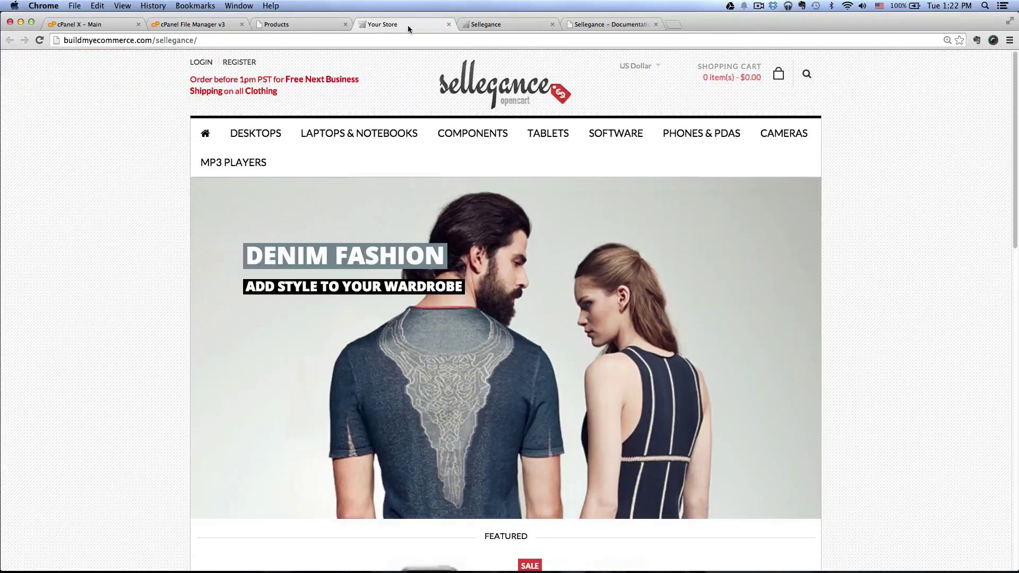
scroll(243, 252, "down", 5)
scroll(243, 252, "down", 6)
key("ctrl+Tab")
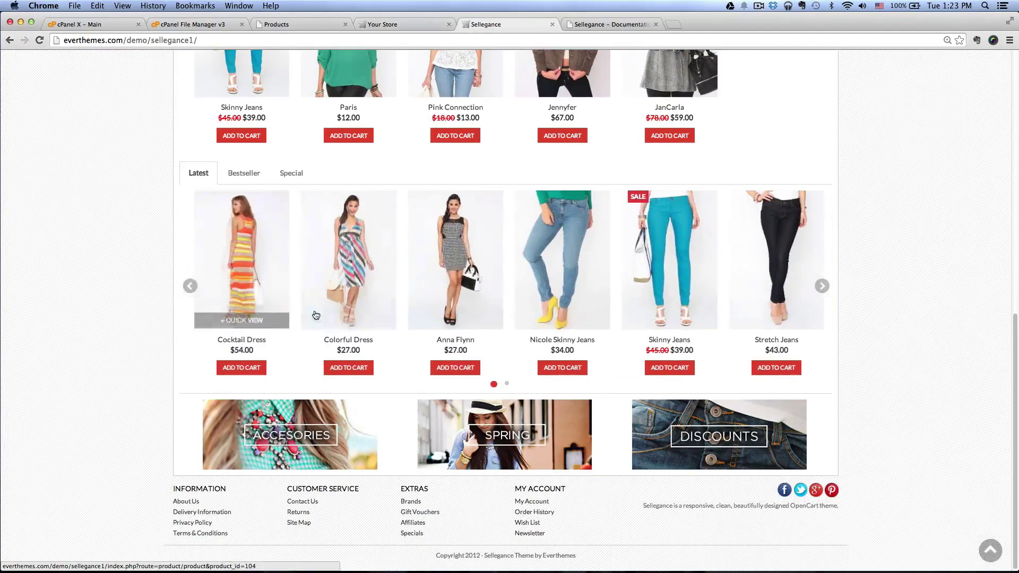
left_click(451, 325)
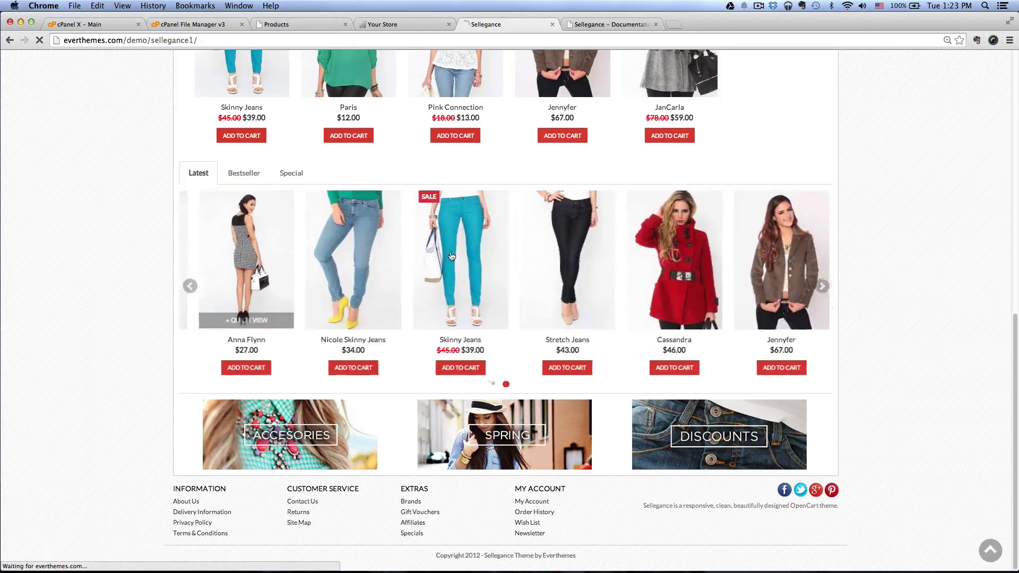
- Copy the product code I081A from the demo product page into the new product's model
left_click_drag(672, 344, 650, 345)
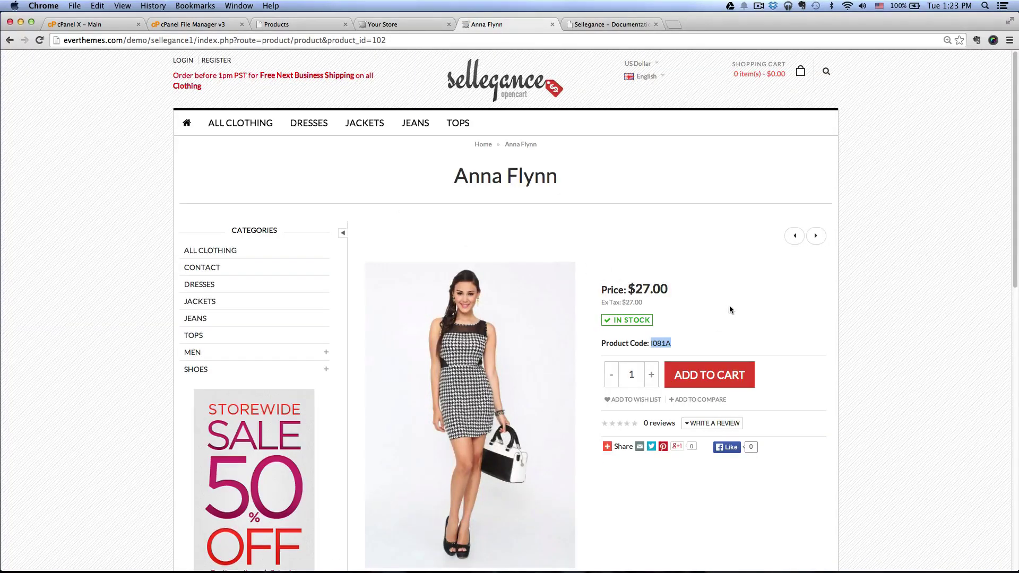
key("super+c")
left_click(300, 24)
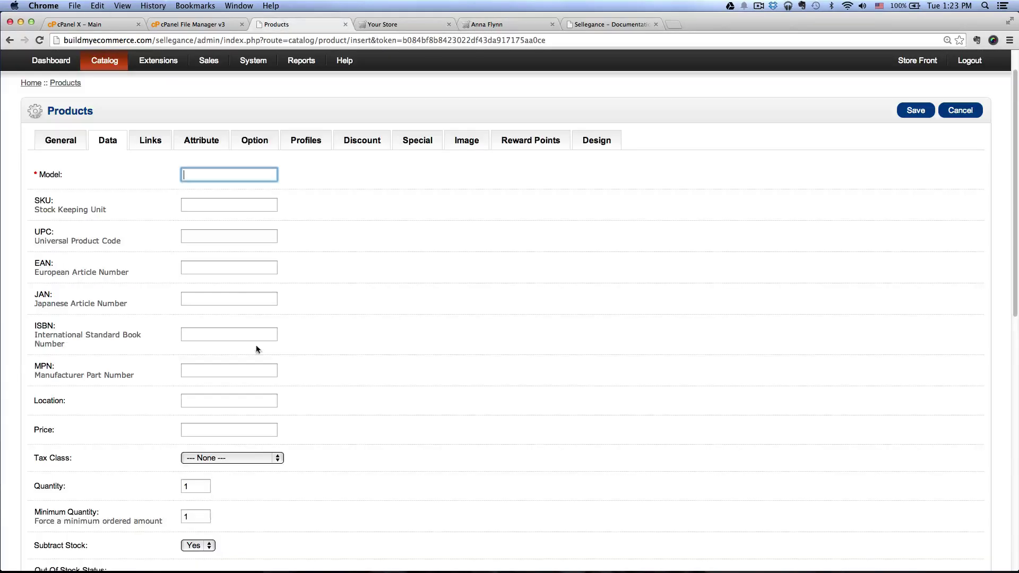
key("super+v")
left_click(361, 295)
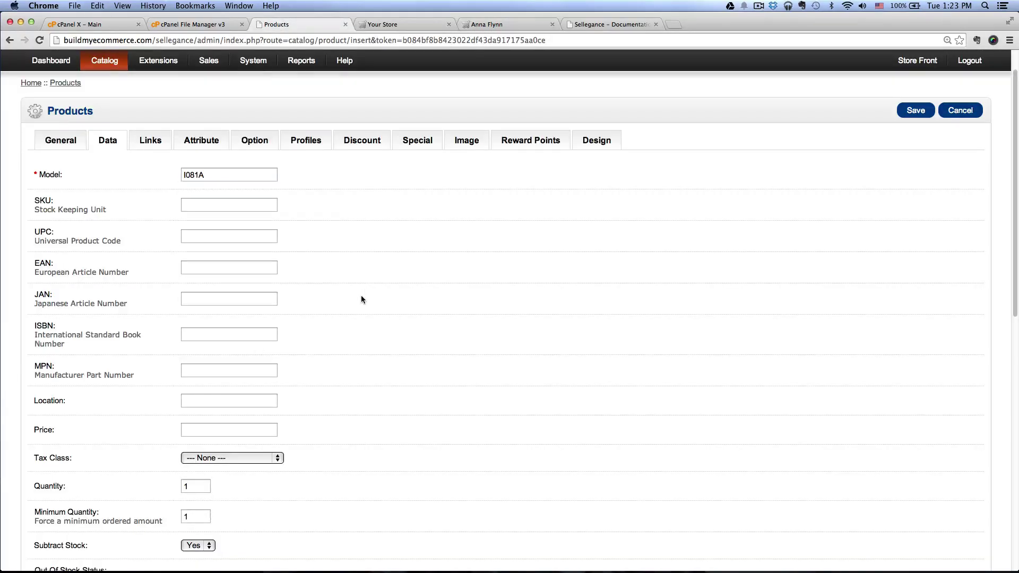
- Look up the price on the demo product page and set the new product's price to 27.00
scroll(361, 295, "down", 2)
scroll(359, 295, "down", 2)
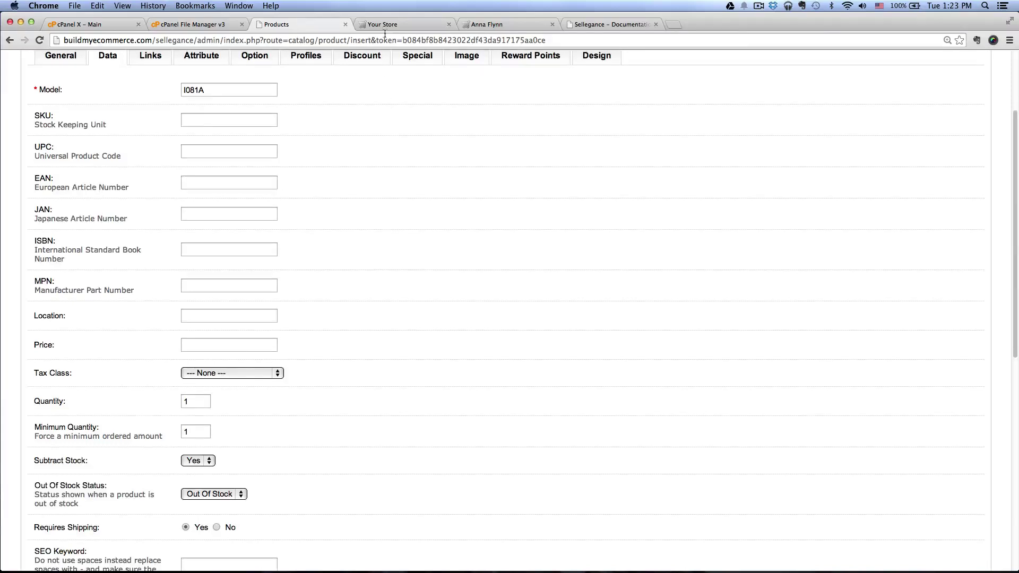
left_click(387, 27)
left_click_drag(501, 22, 419, 20)
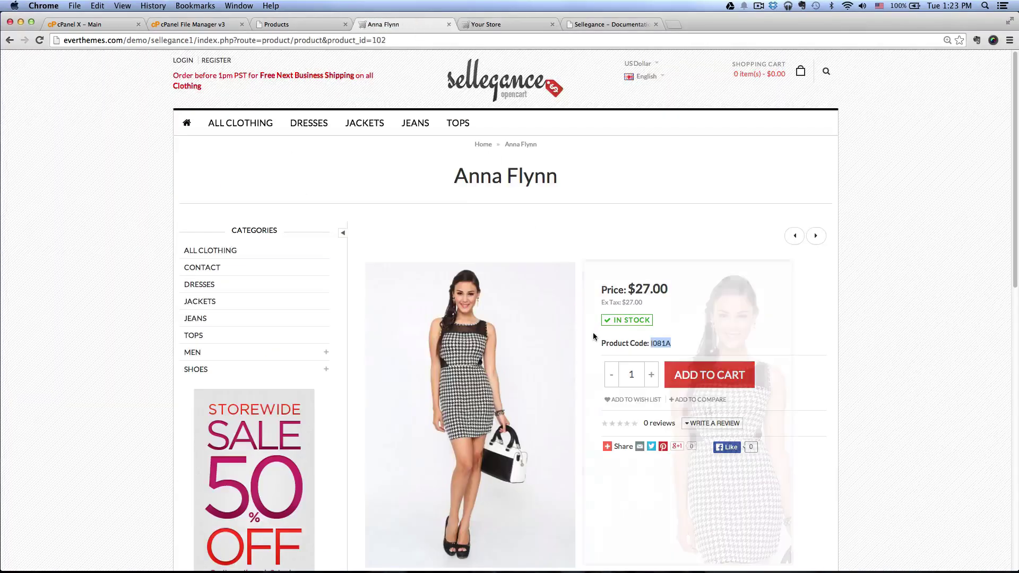
key("super+alt+Left")
left_click(219, 344)
type("27")
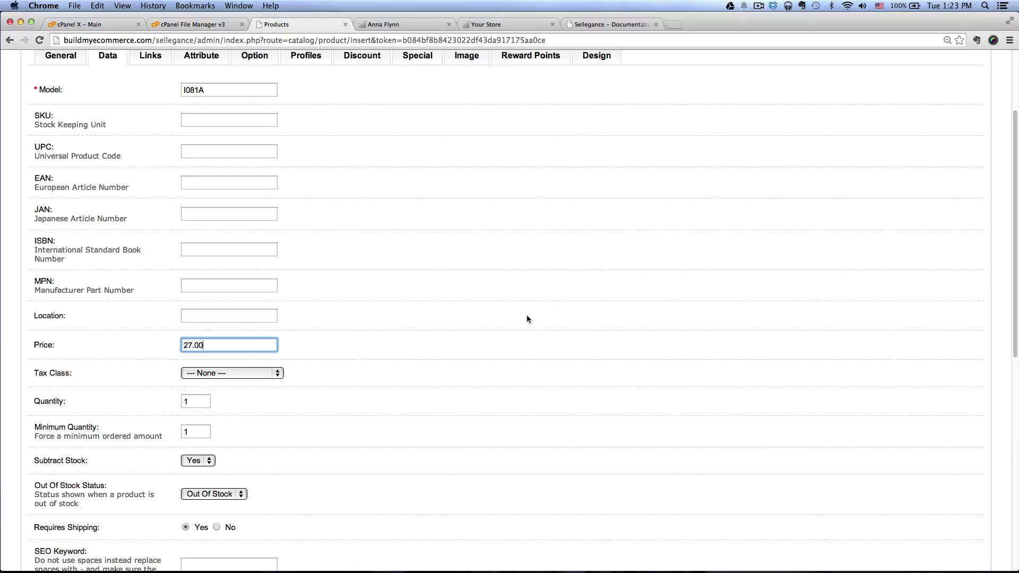
- Add a special for the Default customer group with a price of 19.99
scroll(526, 319, "up", 5)
left_click(418, 178)
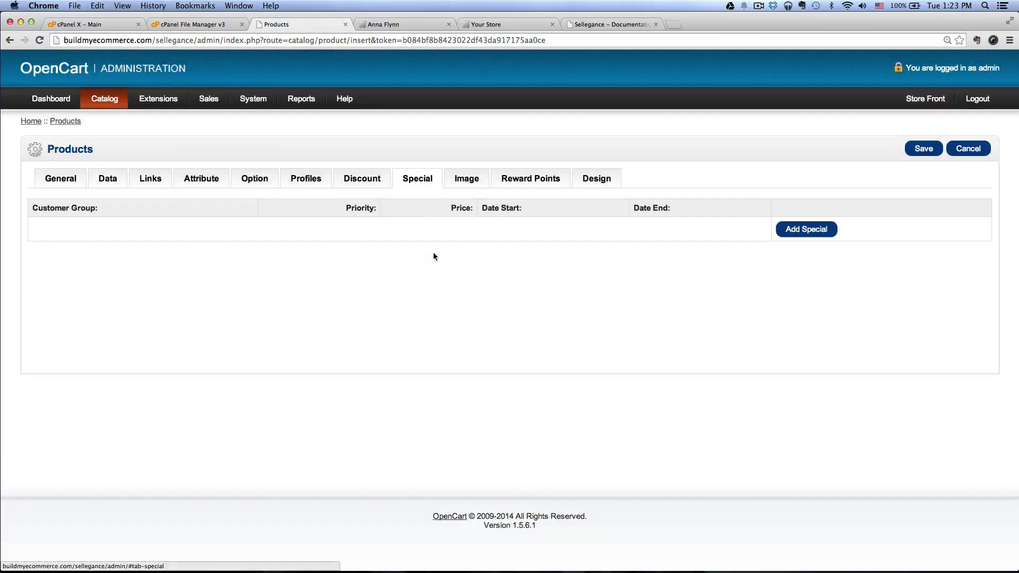
left_click(803, 230)
left_click(395, 229)
type("19.99")
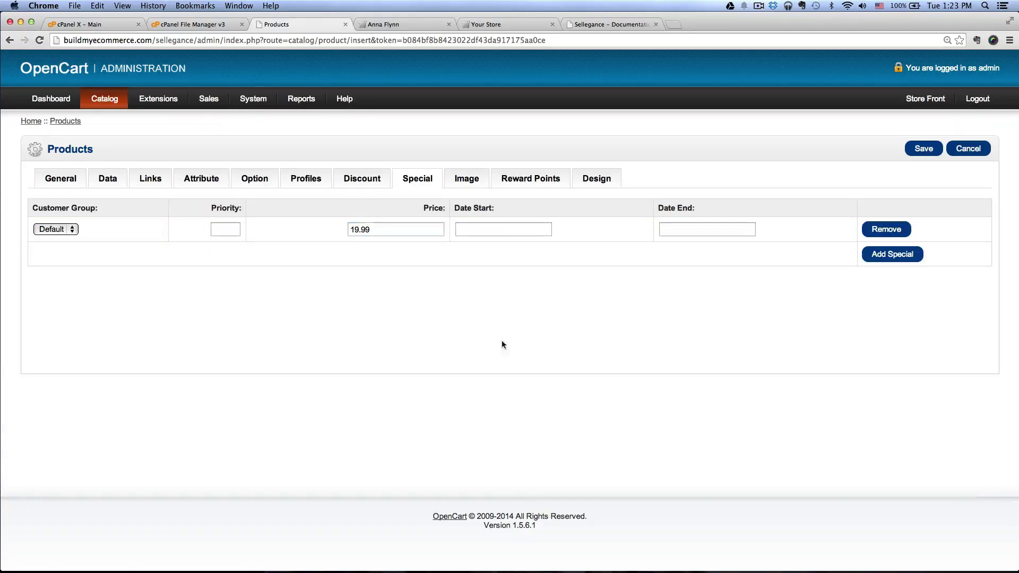
- Set both the start date and the end date of the special to 0000-00-00
left_click(502, 230)
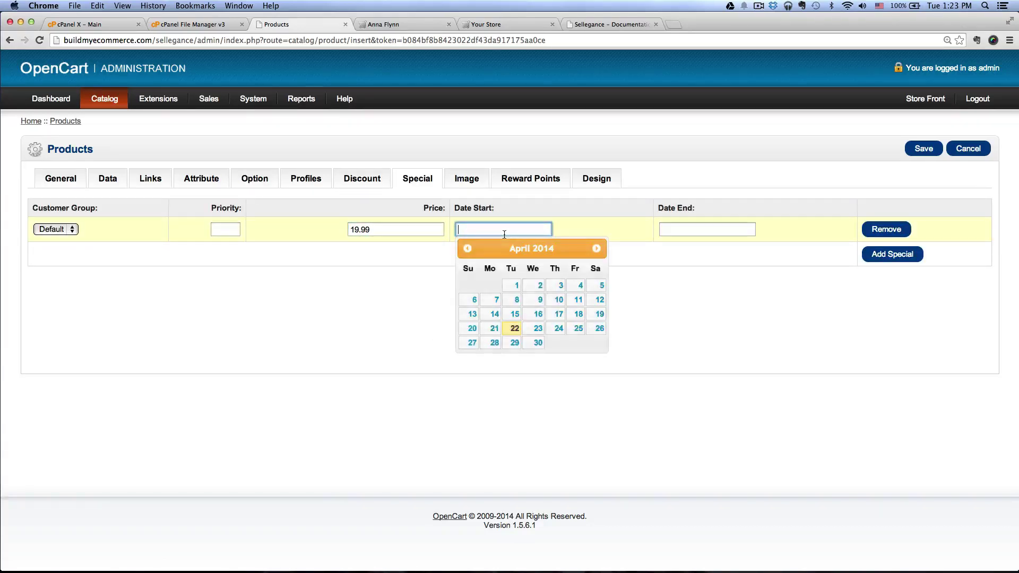
type("00")
left_click(501, 244)
left_click(707, 230)
type("00")
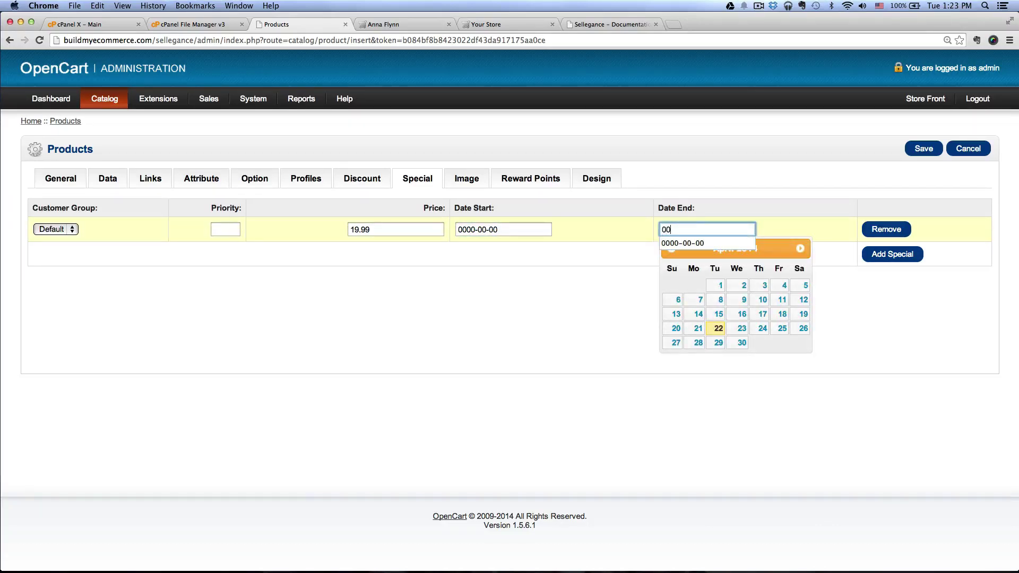
left_click(683, 244)
left_click(602, 273)
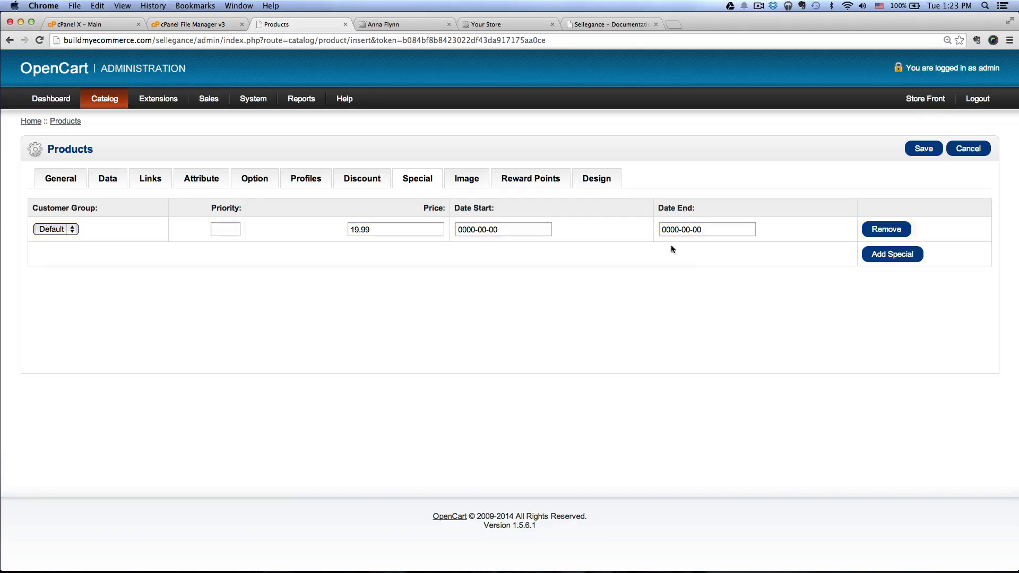
left_click(458, 187)
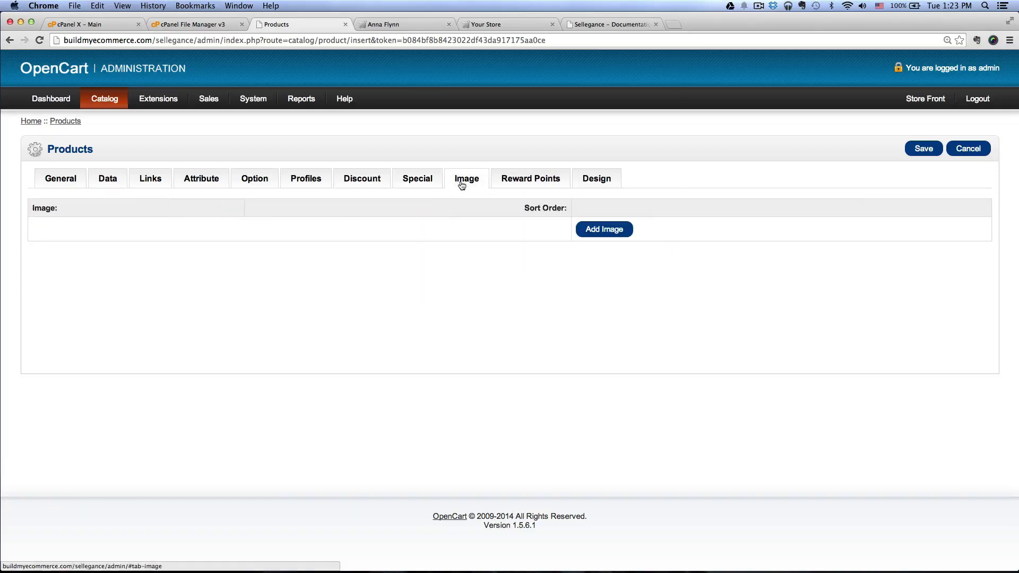
left_click(104, 182)
scroll(116, 270, "down", 6)
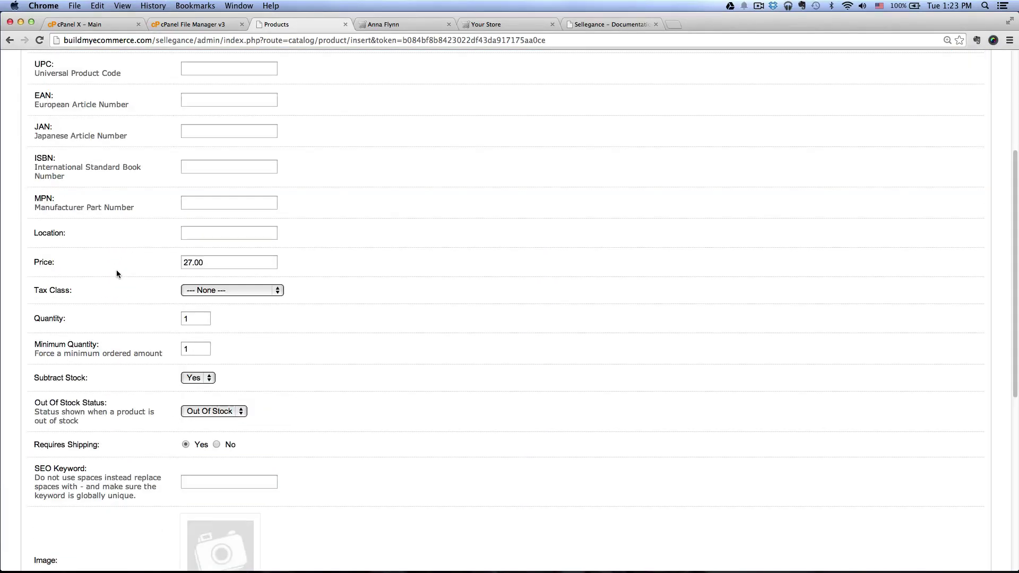
scroll(116, 274, "up", 2)
scroll(111, 239, "up", 5)
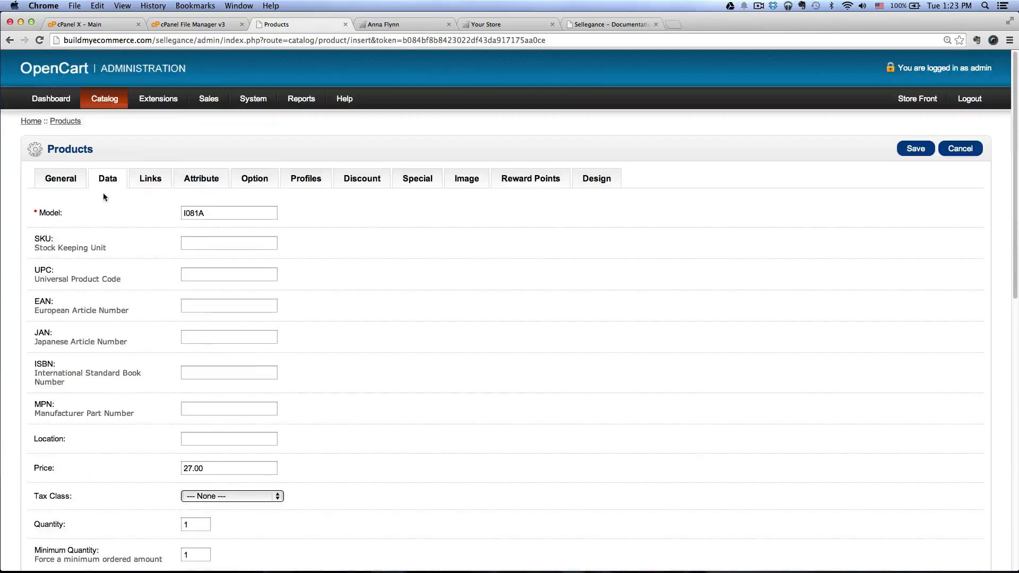
scroll(107, 346, "down", 10)
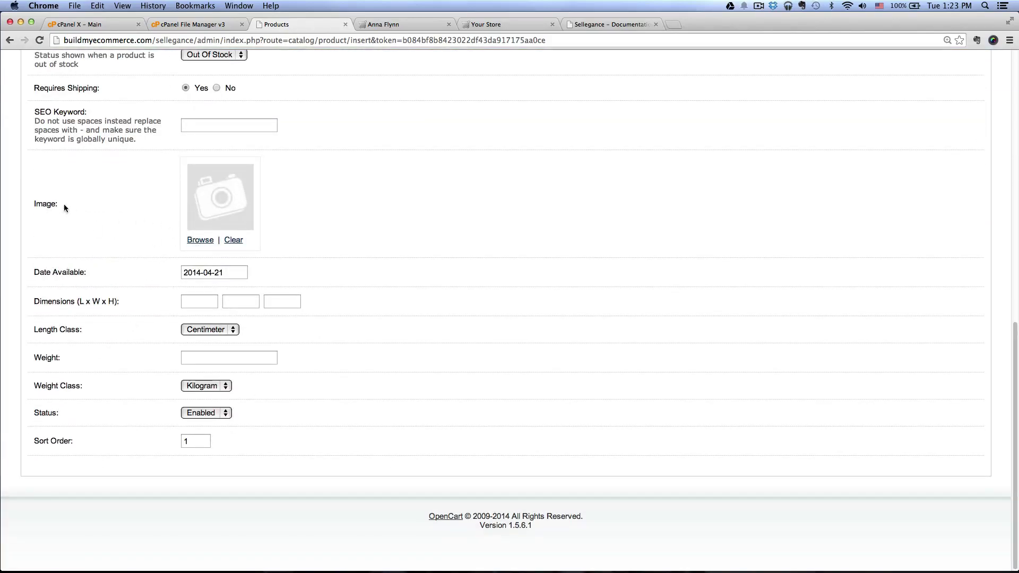
left_click(199, 240)
left_click(506, 208)
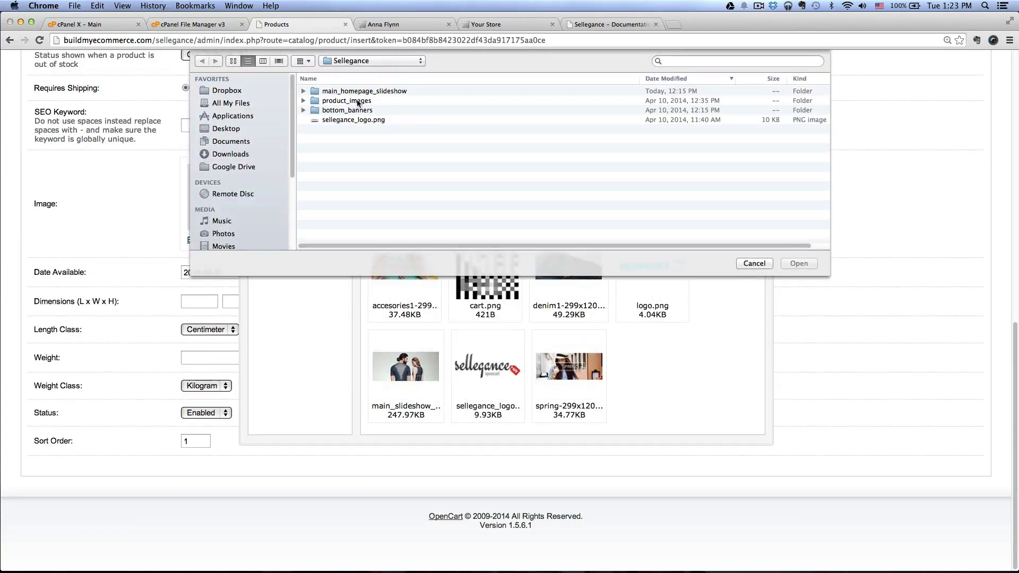
double_click(357, 101)
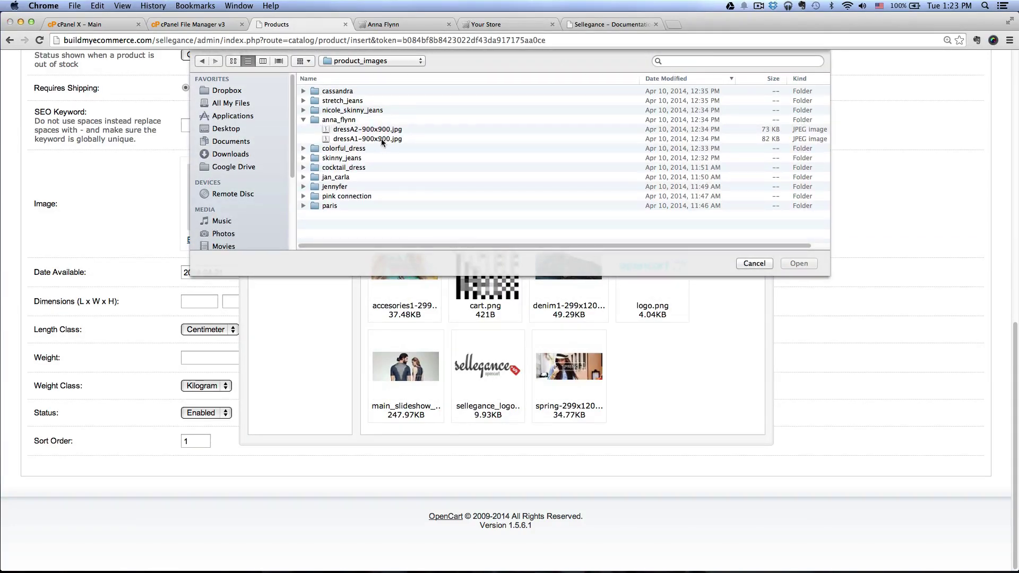
double_click(345, 120)
left_click(357, 101)
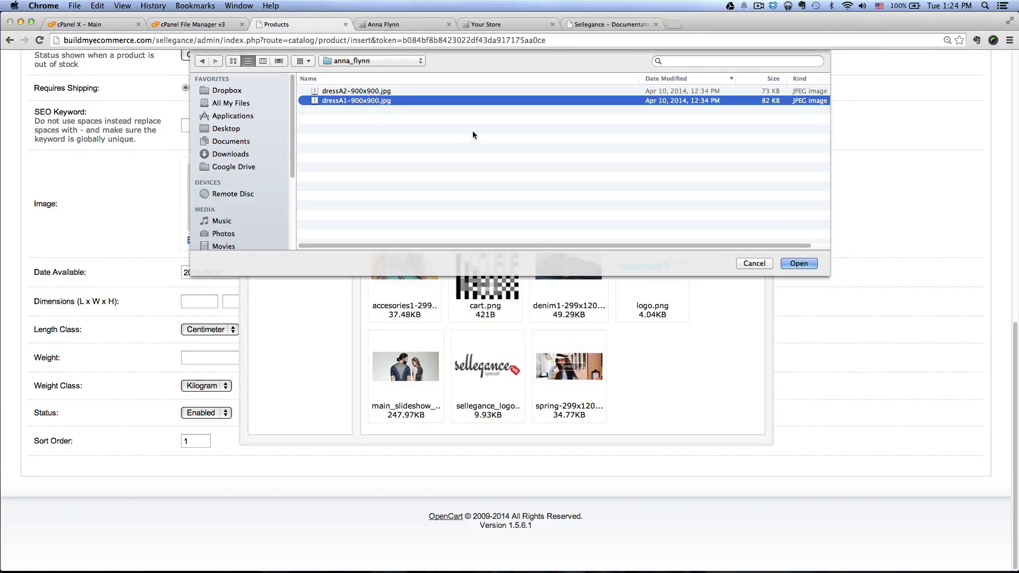
left_click(794, 265)
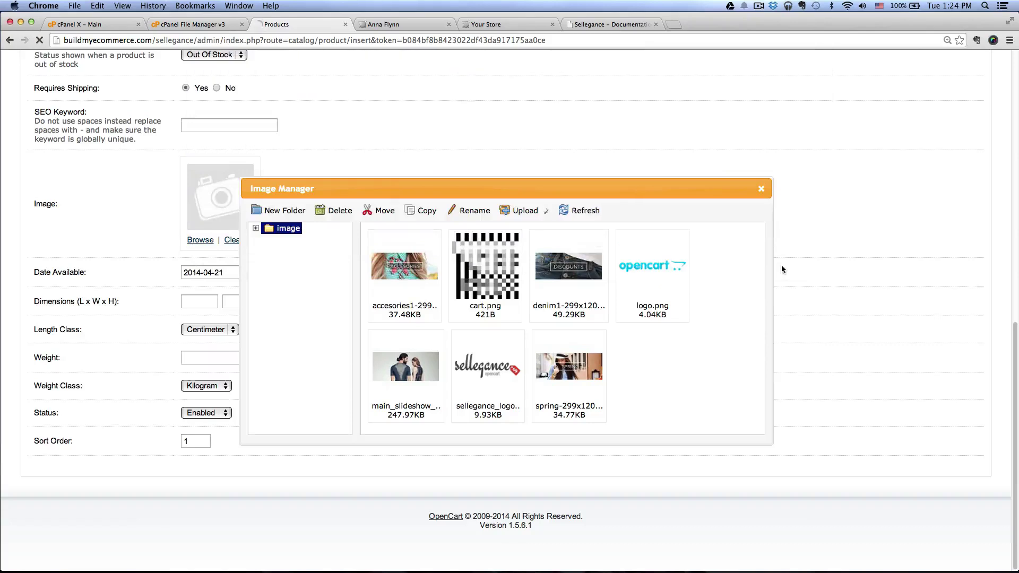
- Assign the uploaded dressA1-900x900.jpg as the product's main image
left_click(587, 196)
double_click(656, 264)
scroll(603, 245, "up", 2)
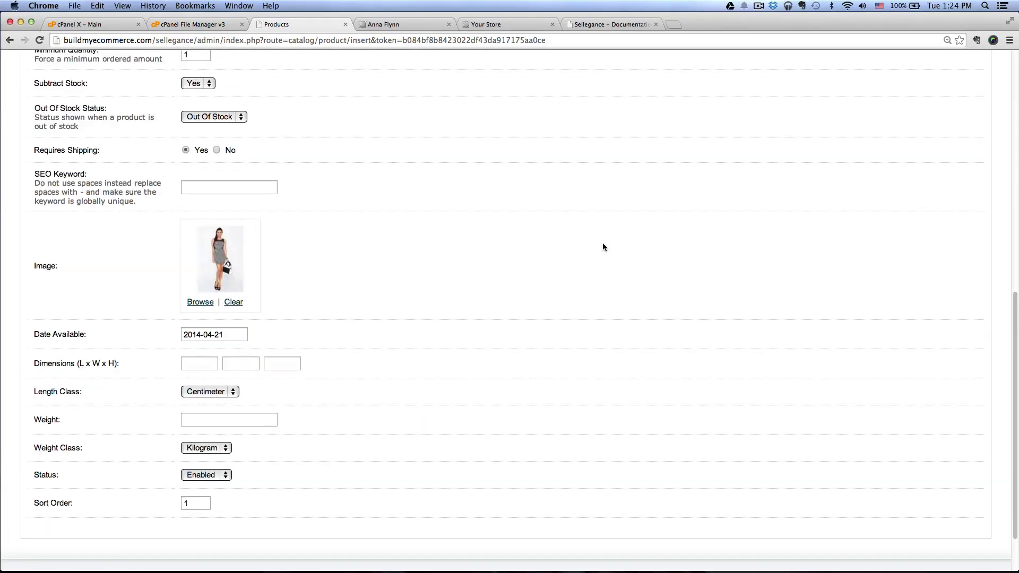
scroll(603, 247, "up", 2)
scroll(603, 247, "down", 3)
- Upload dressA2-900x900.jpg as an additional image of the product and save the product
scroll(603, 246, "up", 15)
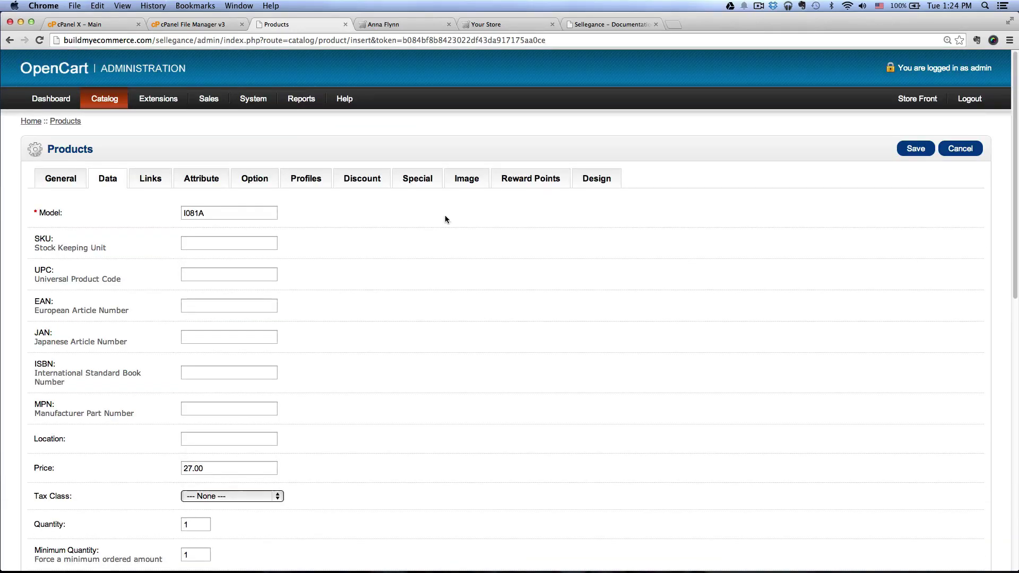
left_click(465, 179)
left_click(603, 230)
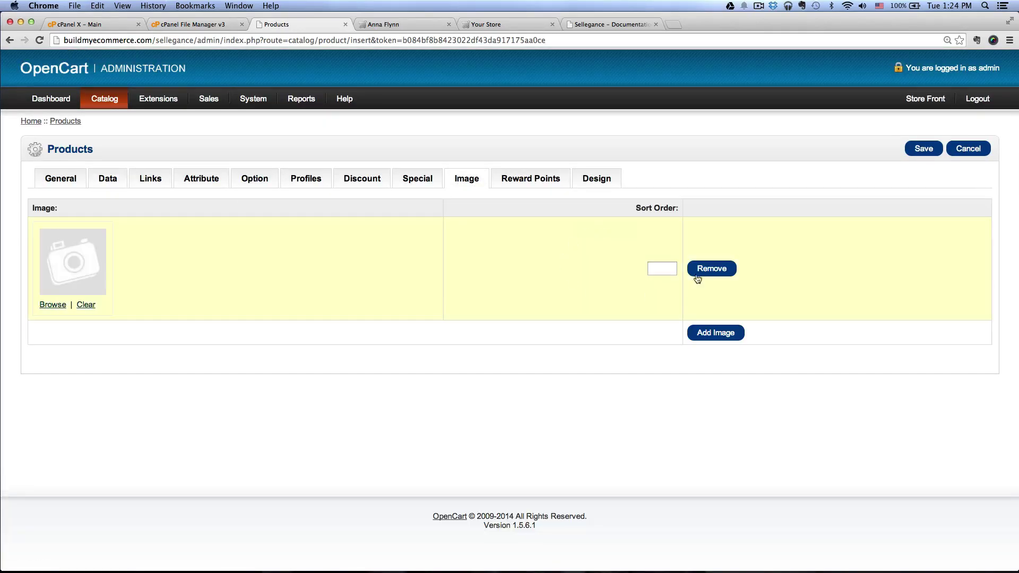
left_click(54, 306)
left_click(526, 207)
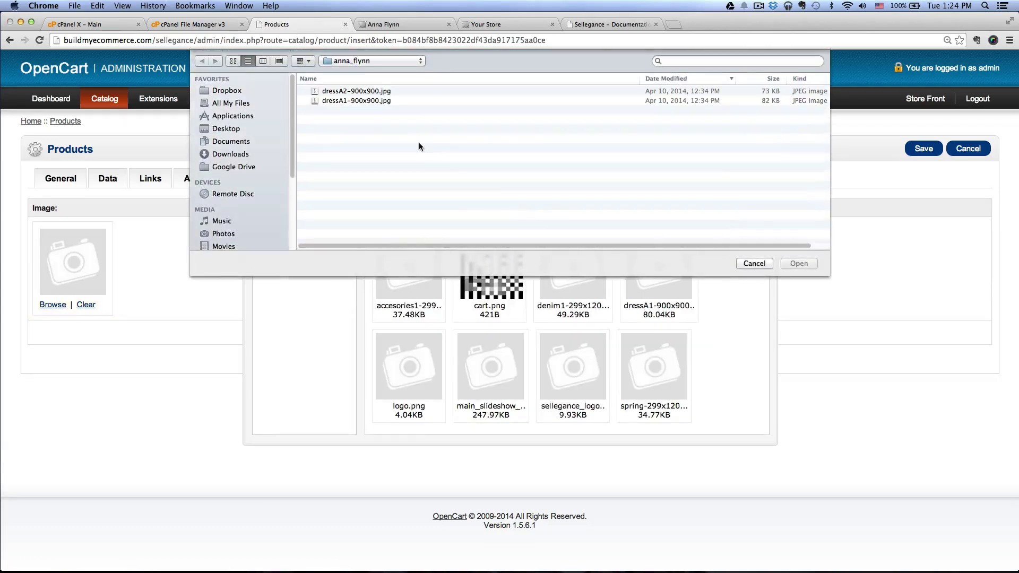
double_click(356, 92)
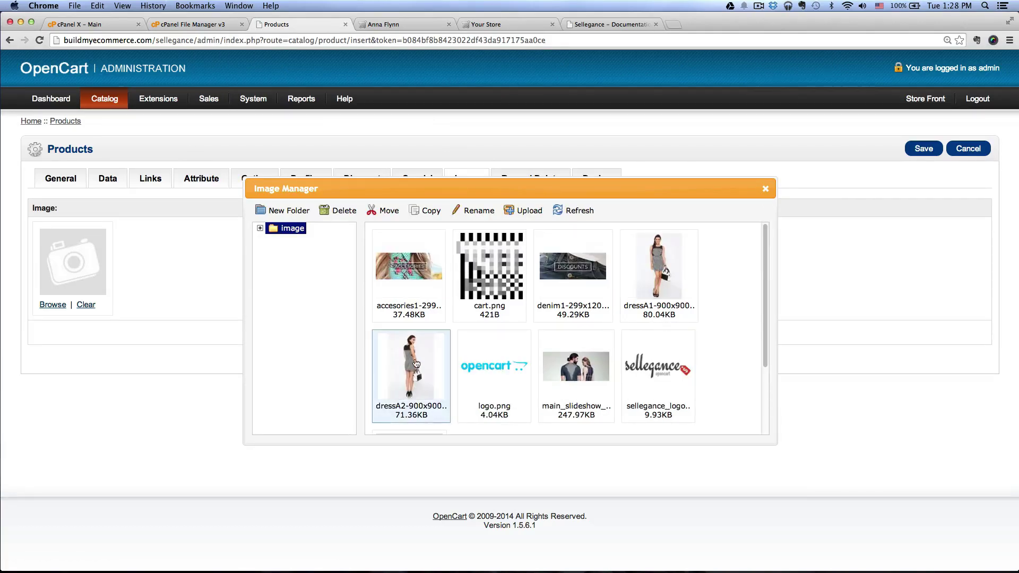
double_click(415, 361)
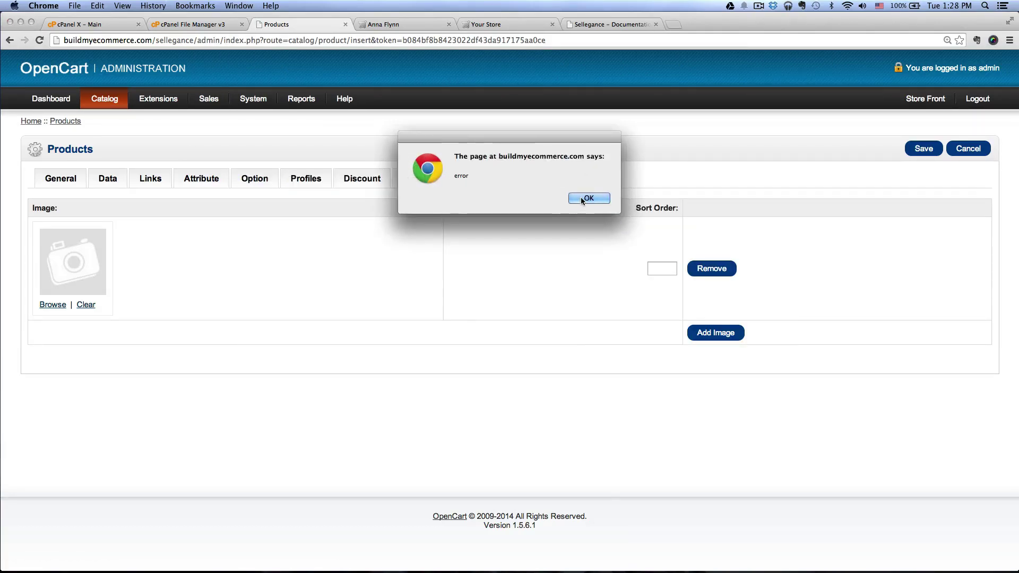
key("Return")
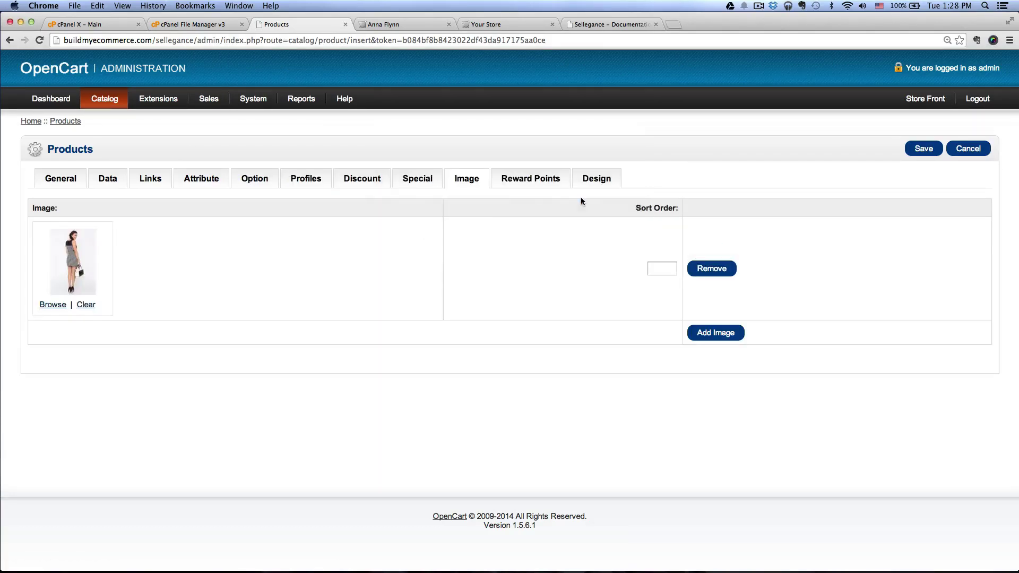
left_click(913, 153)
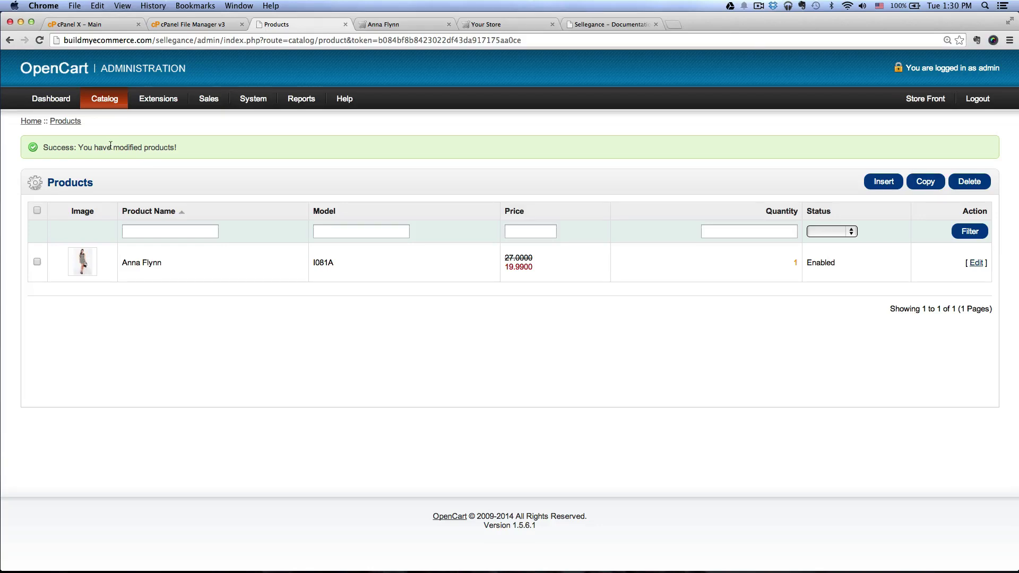
- Delete all sample categories on the first page of the catalog's category list
mouse_move(115, 104)
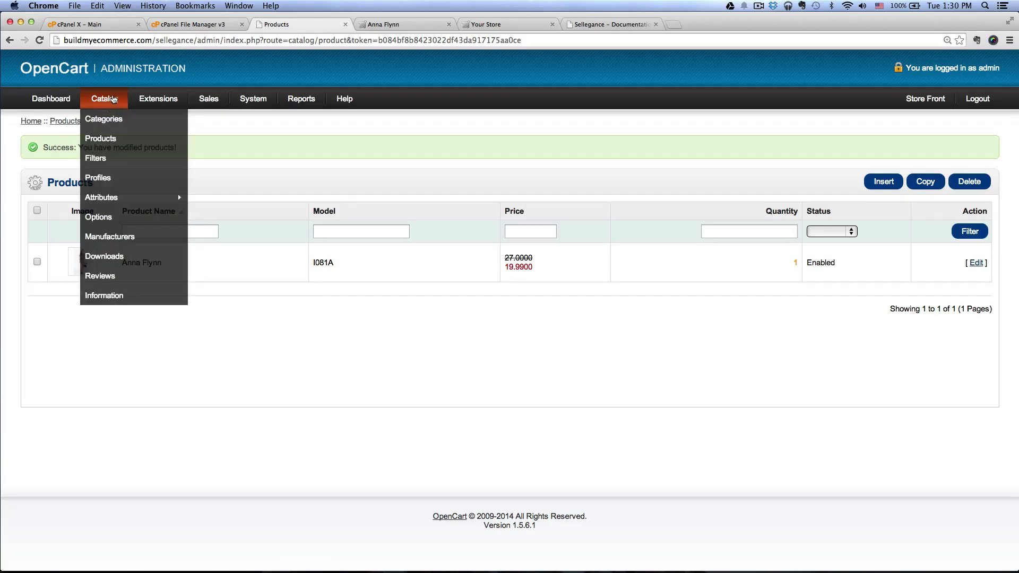
left_click(112, 118)
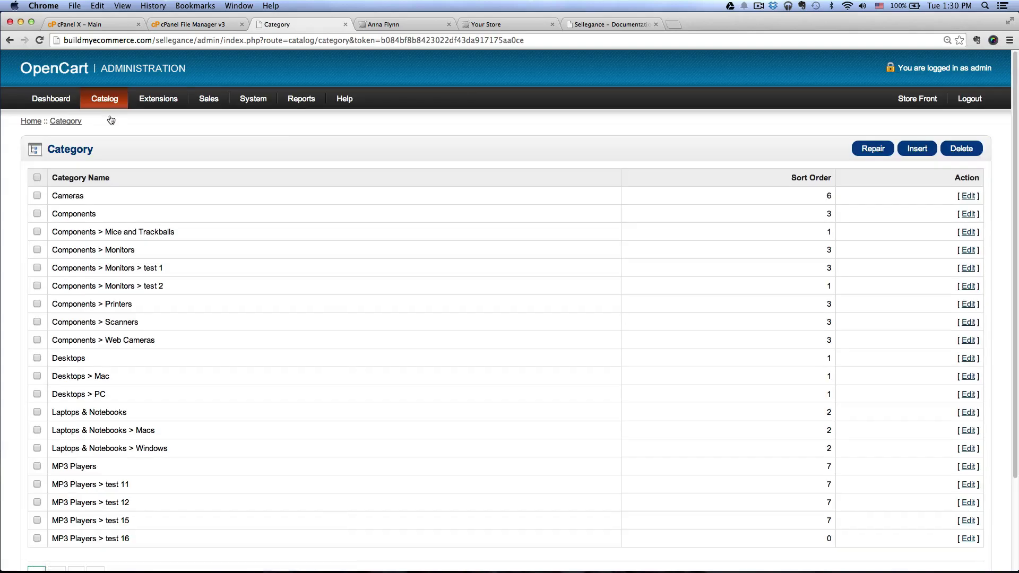
scroll(133, 228, "down", 3)
scroll(133, 228, "up", 3)
left_click(38, 177)
left_click(950, 152)
left_click(589, 197)
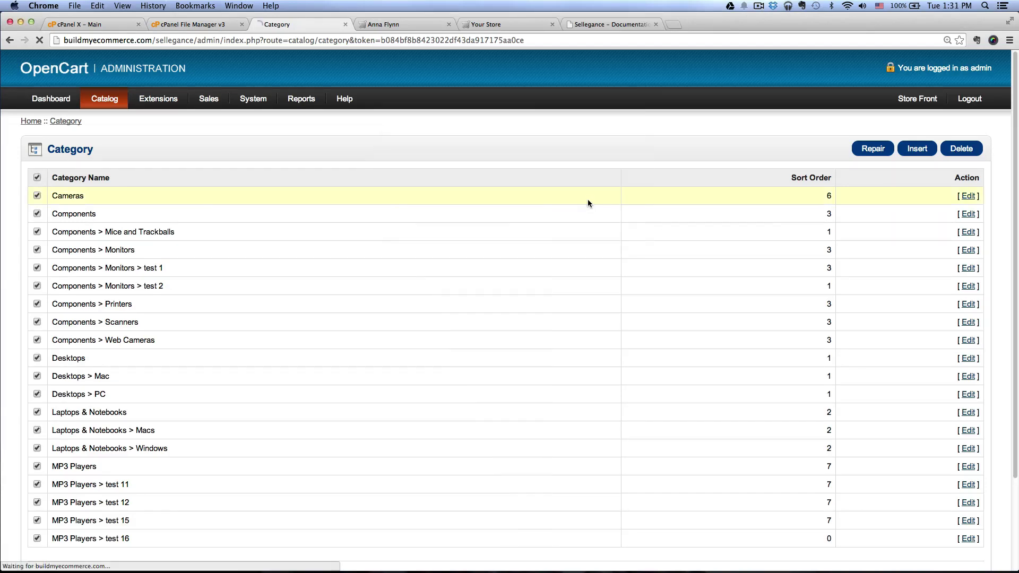
- Delete the remaining Phones & PDAs, Software and Tablets categories
left_click(37, 211)
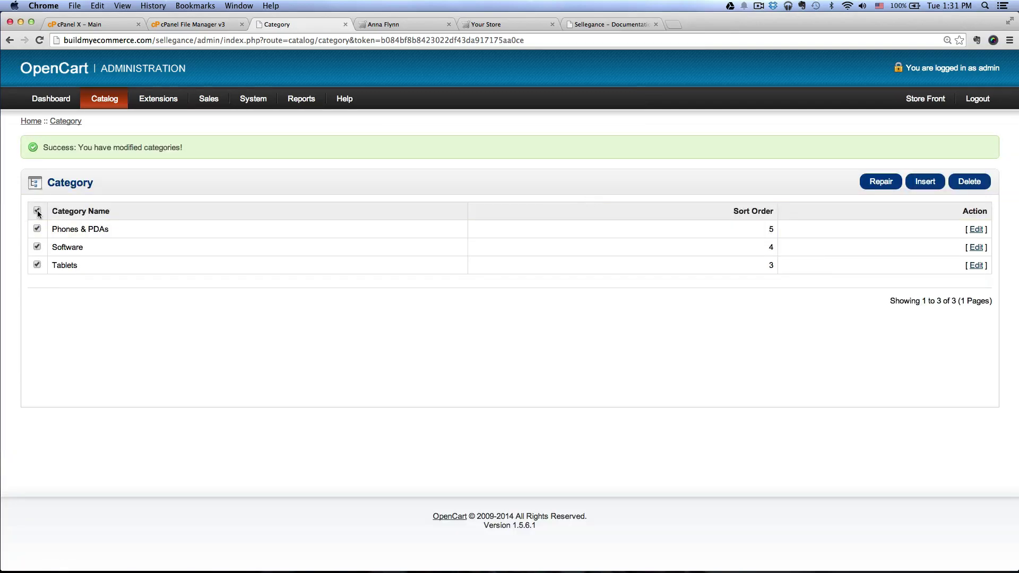
left_click(968, 185)
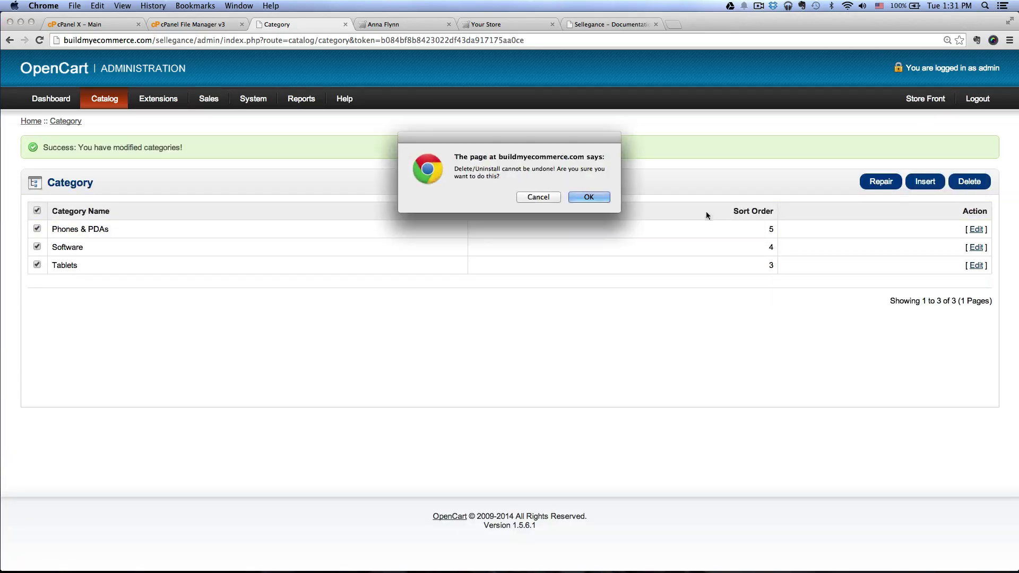
left_click(598, 202)
- Add a new category named Dresses, leaving its other settings at their defaults, and save it
left_click(923, 182)
left_click(285, 244)
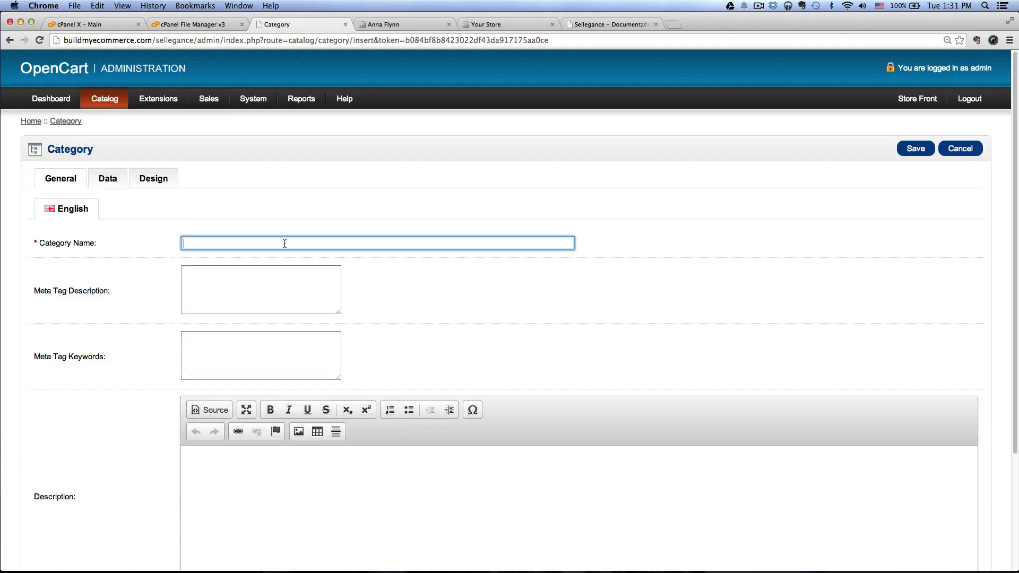
type("Dresses")
left_click(307, 282)
left_click(109, 185)
left_click(153, 180)
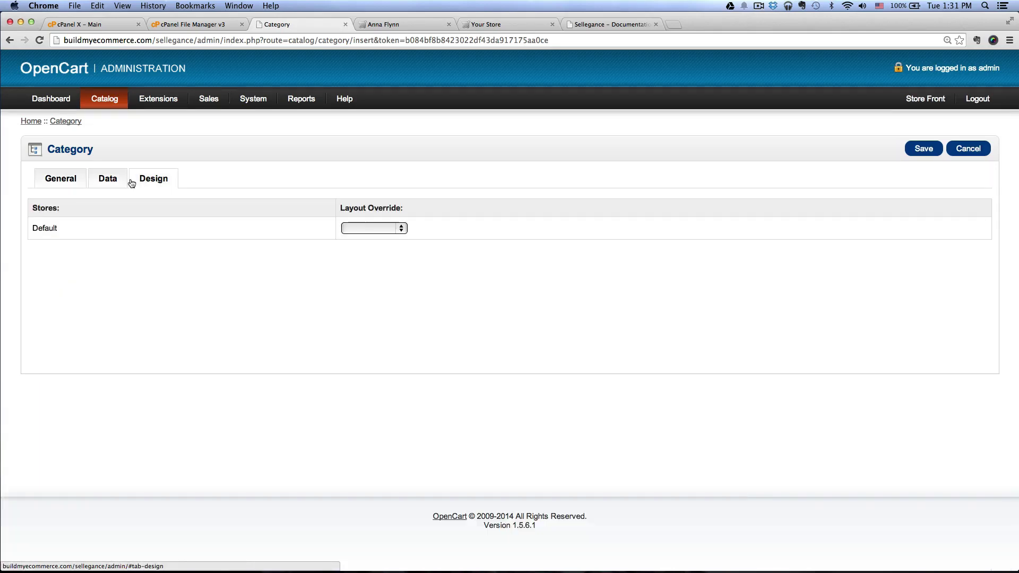
left_click(56, 185)
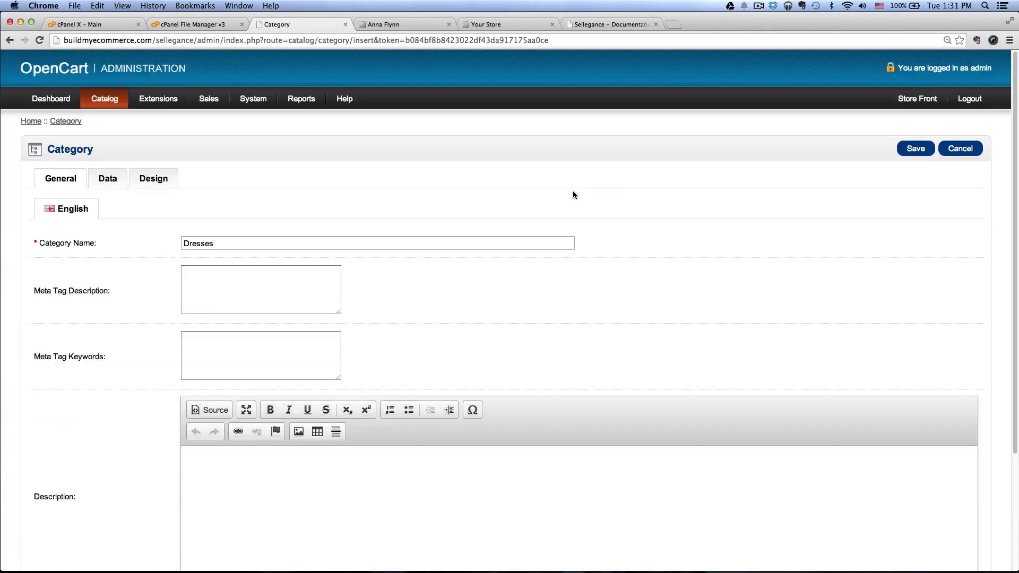
left_click(917, 153)
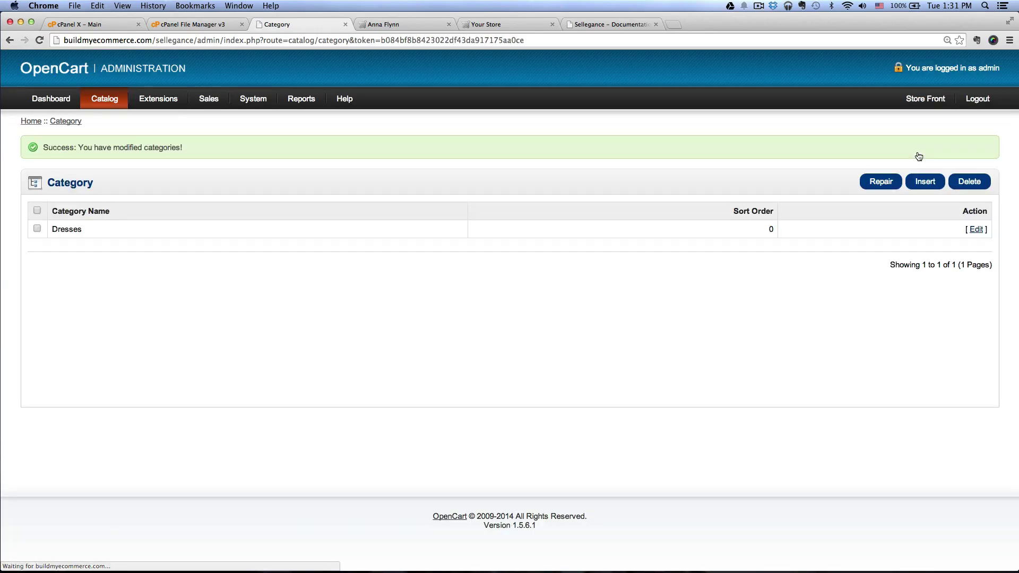
- Compare the demo store's category menu with the own storefront's home page after reloading it
left_click(386, 25)
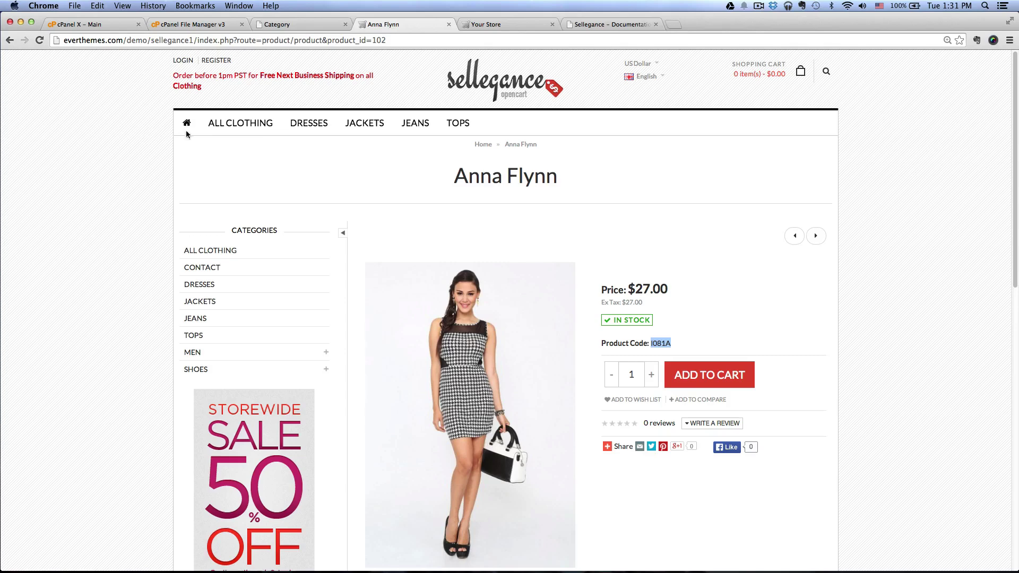
left_click_drag(486, 24, 389, 26)
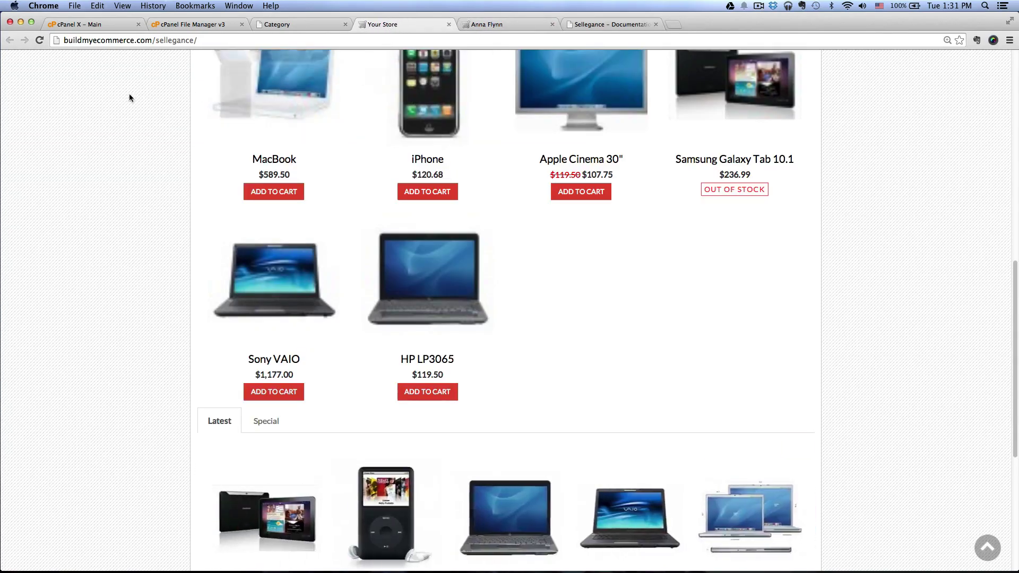
scroll(129, 95, "up", 15)
key("super+r")
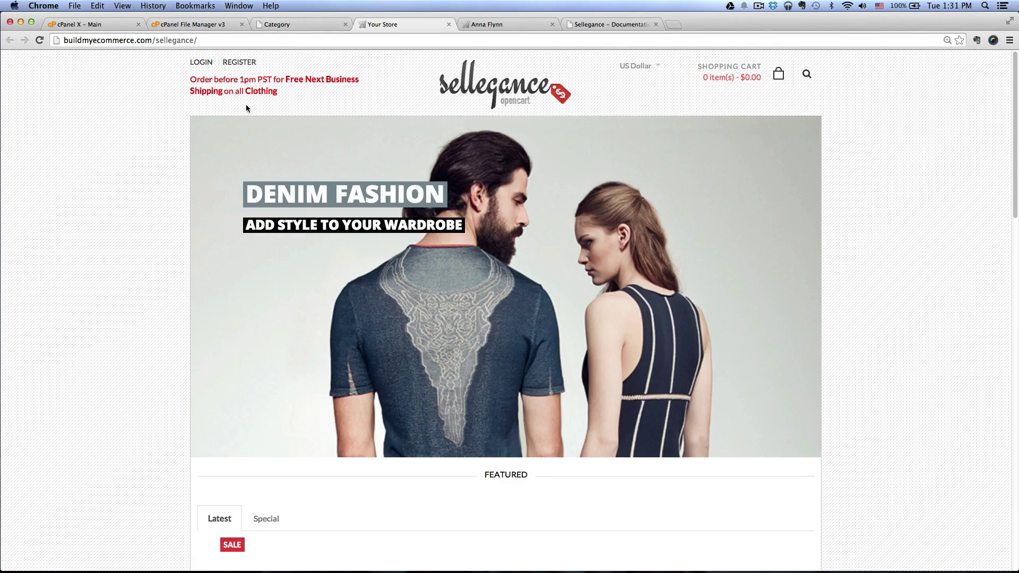
- Set the Dresses category to display in the top menu bar, save it, and reload the storefront to check the menu
left_click(312, 24)
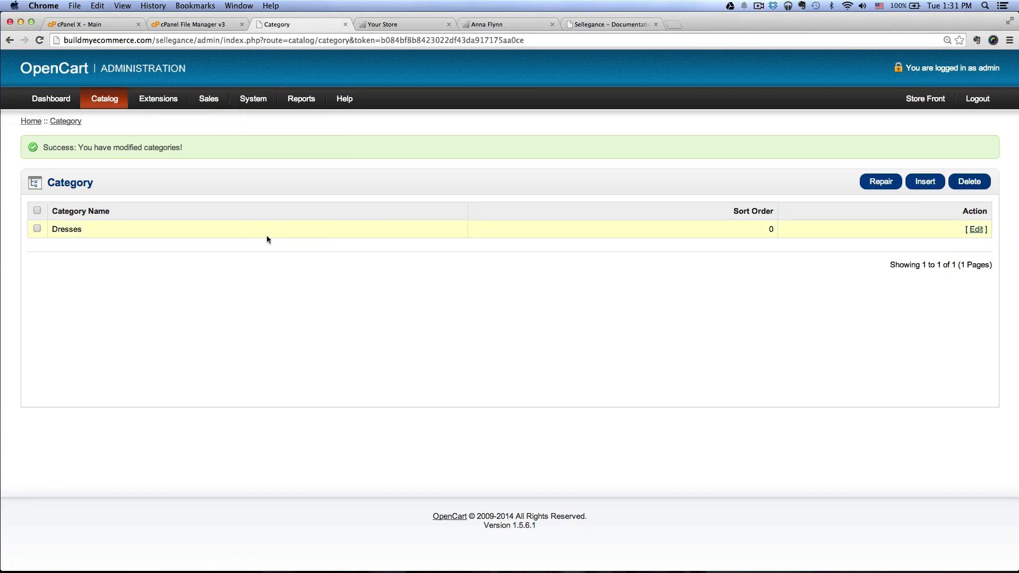
left_click(975, 230)
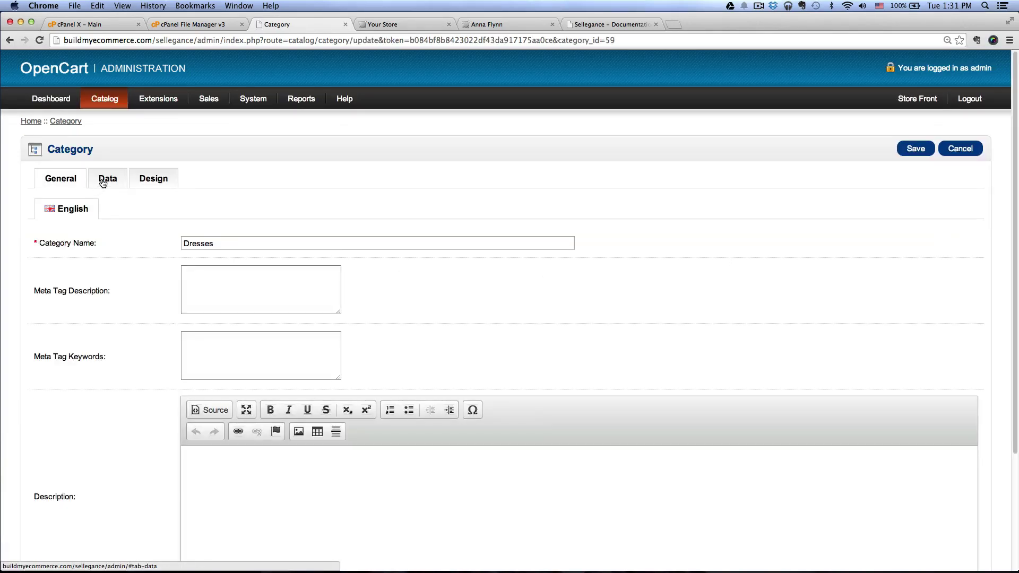
left_click(106, 180)
scroll(102, 250, "down", 5)
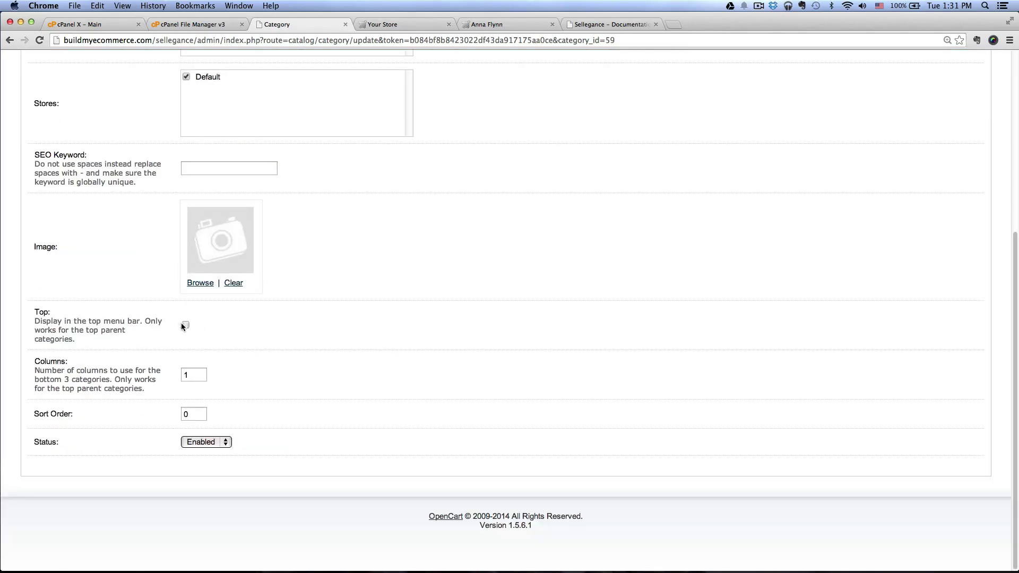
scroll(662, 292, "up", 5)
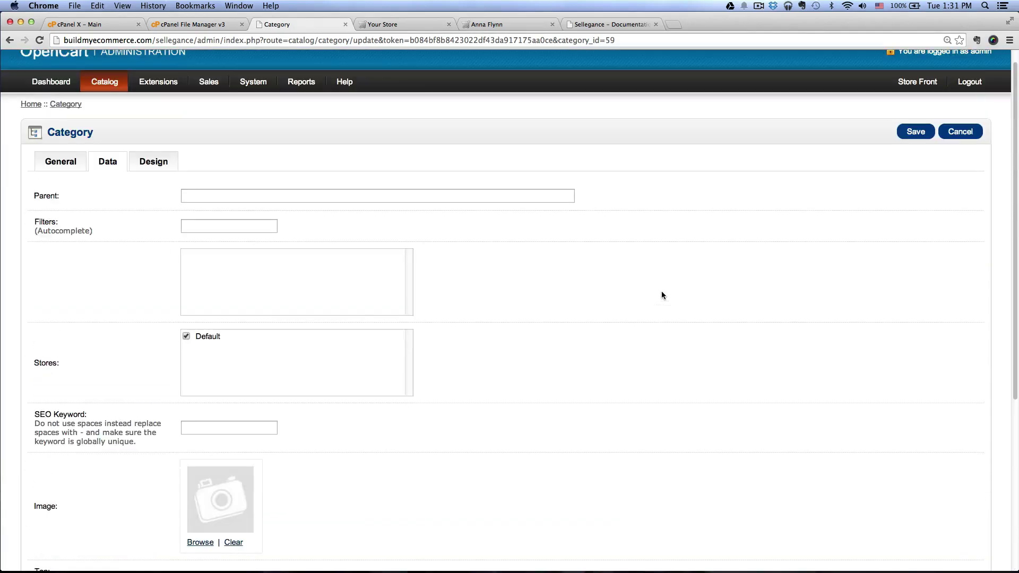
left_click(916, 132)
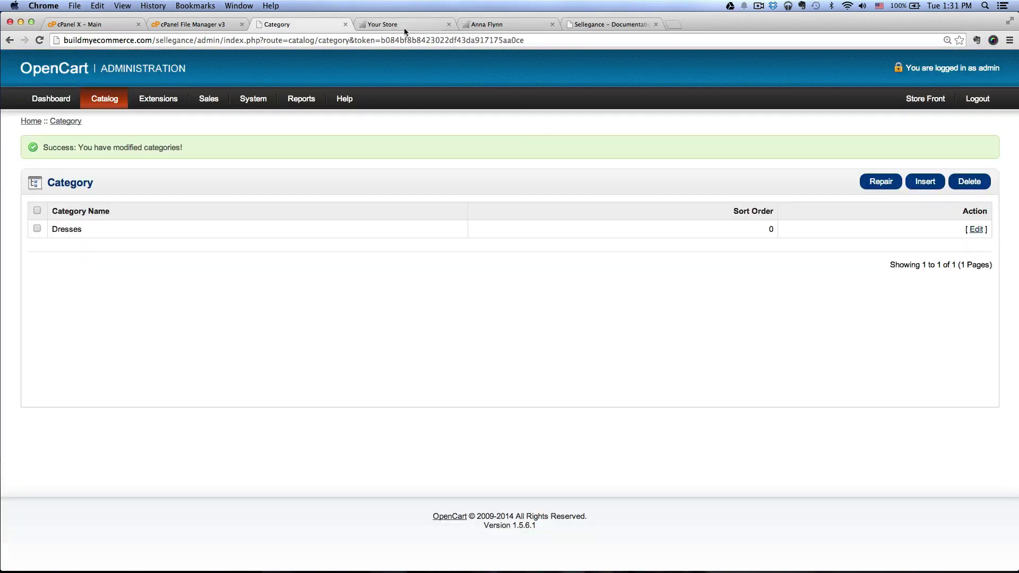
left_click(403, 25)
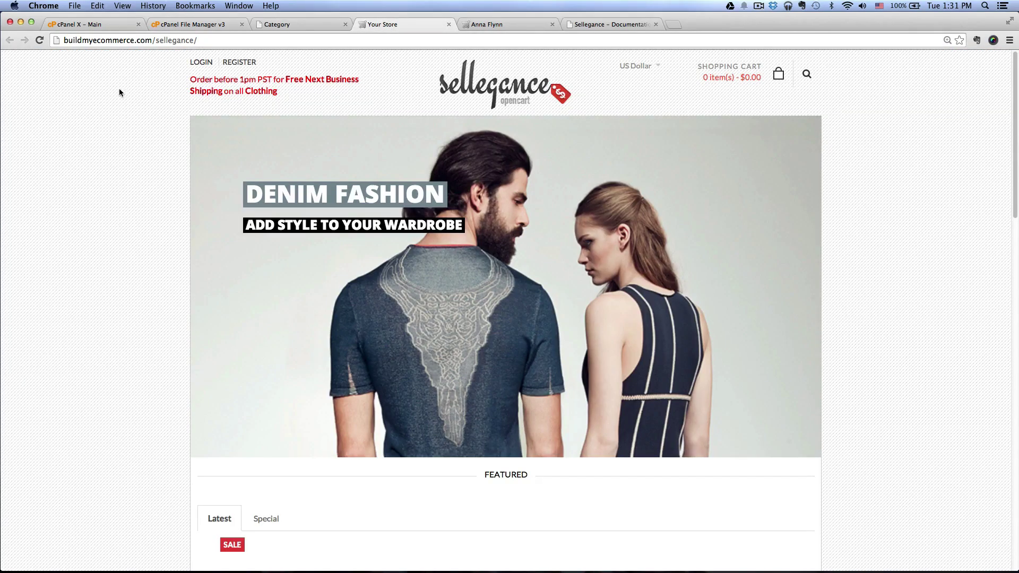
left_click(39, 40)
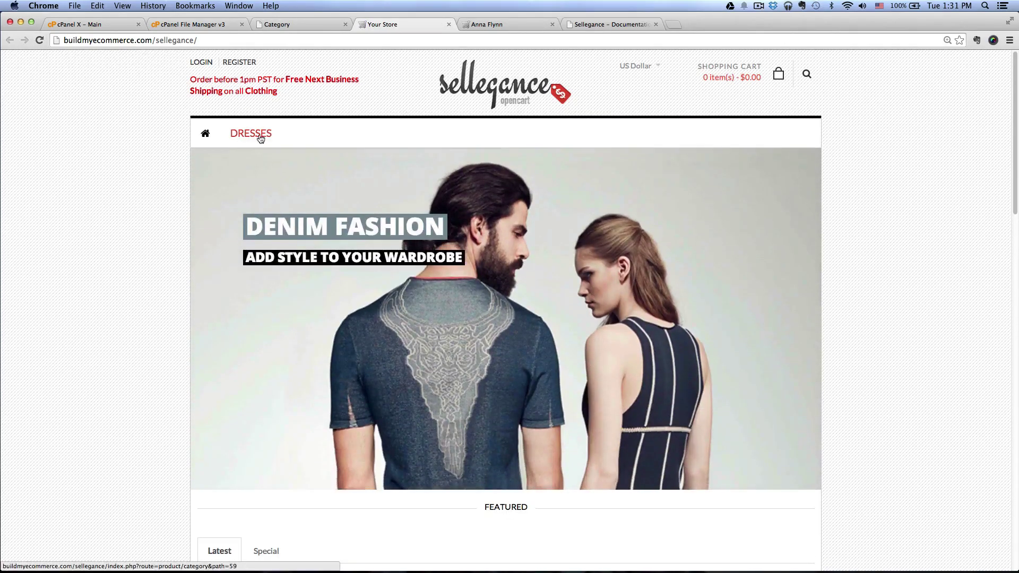
- Assign the Anna Flynn product to the Dresses category in the store admin and save the product
left_click(297, 25)
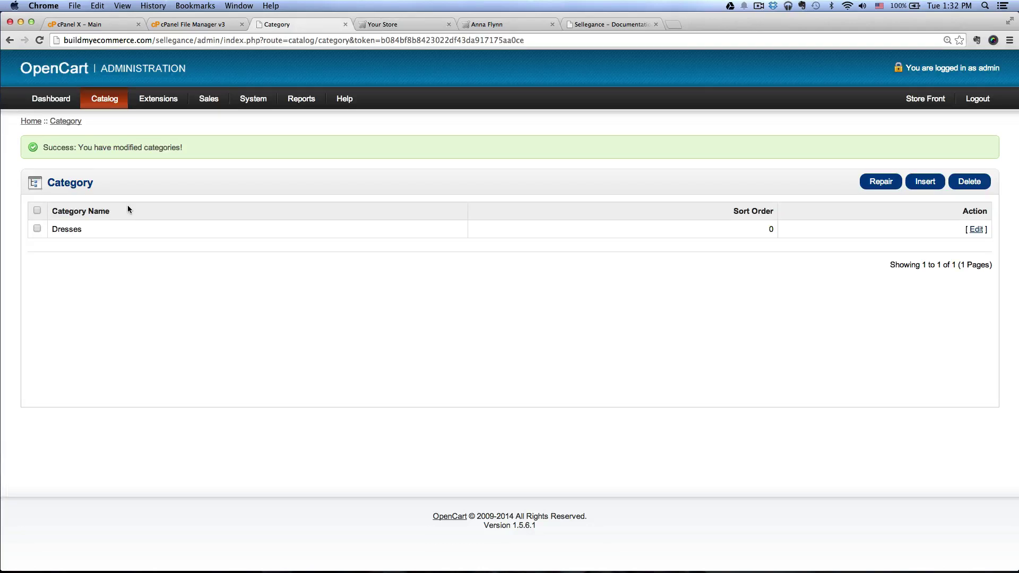
mouse_move(105, 101)
left_click(106, 138)
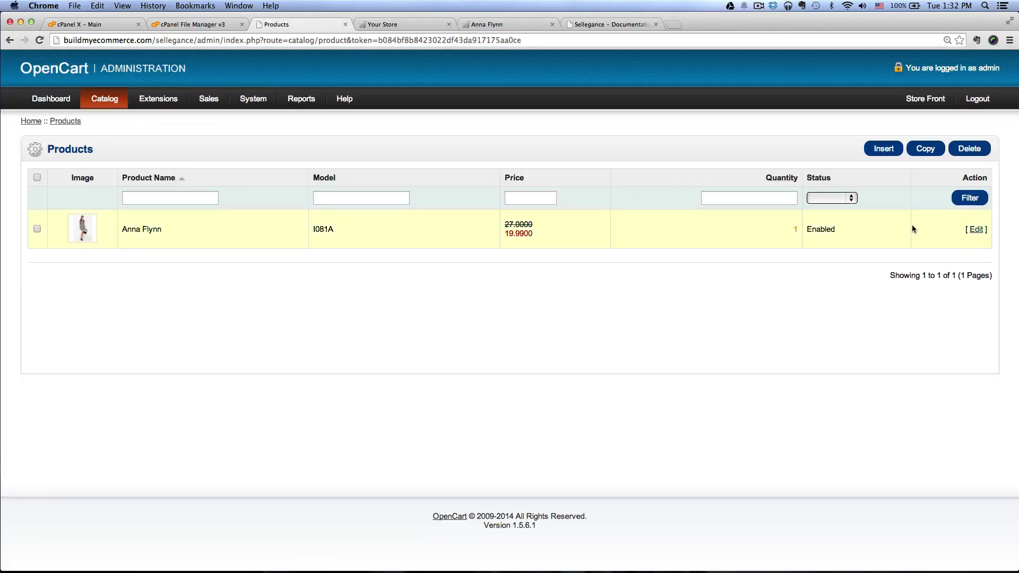
left_click(978, 230)
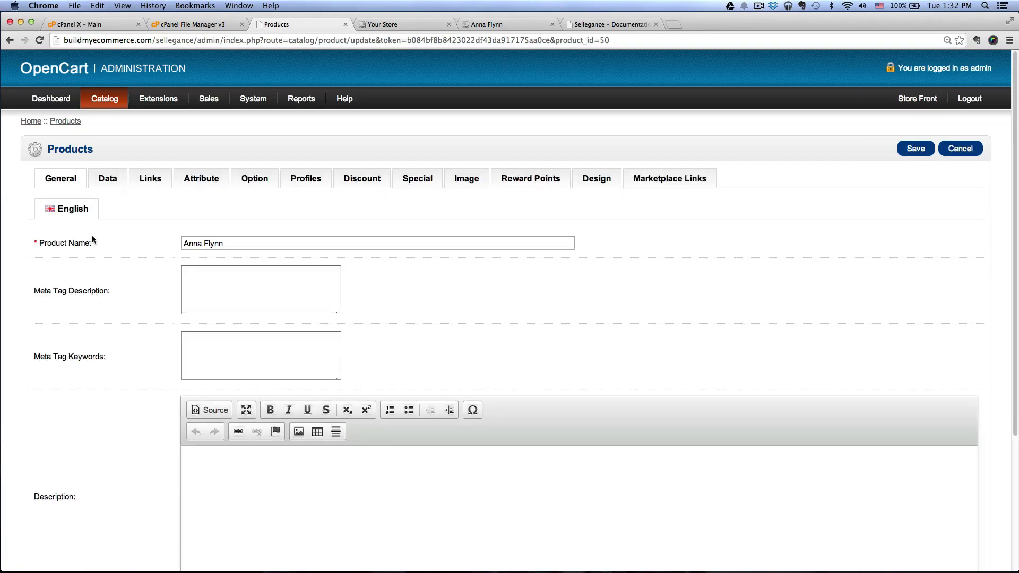
left_click(147, 184)
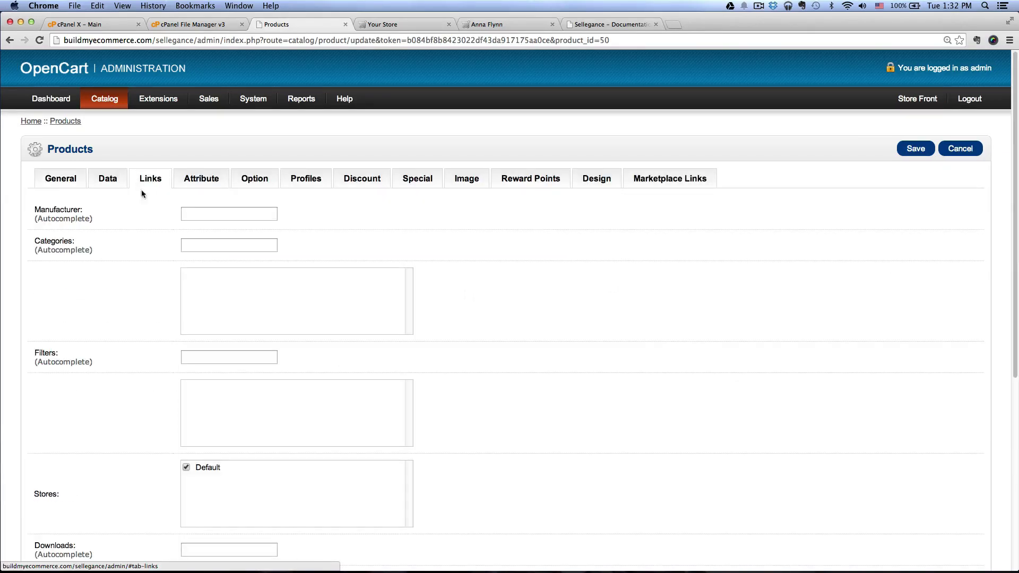
left_click_drag(40, 241, 76, 237)
left_click(43, 242)
left_click(207, 246)
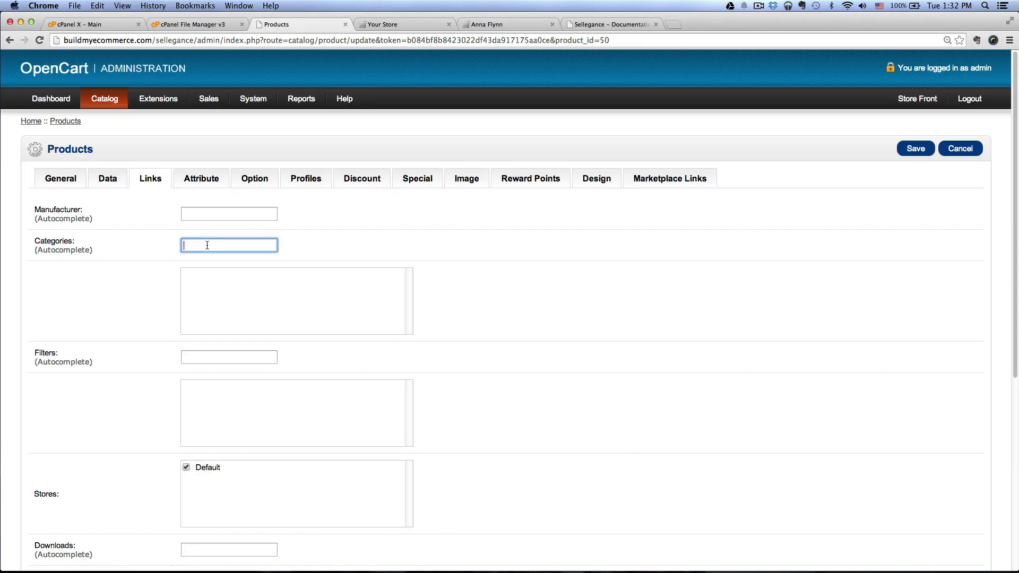
type("dresses")
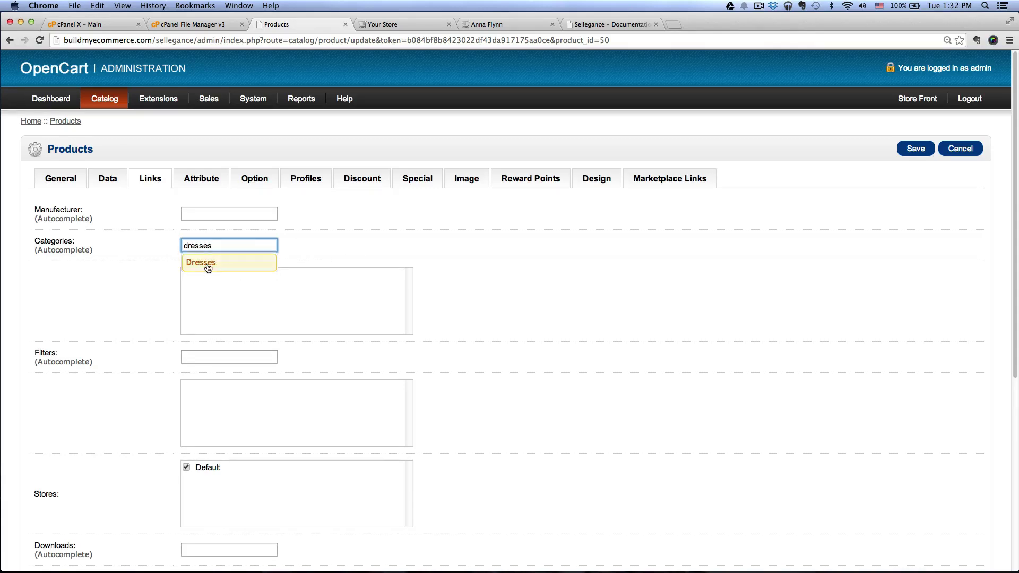
left_click(201, 267)
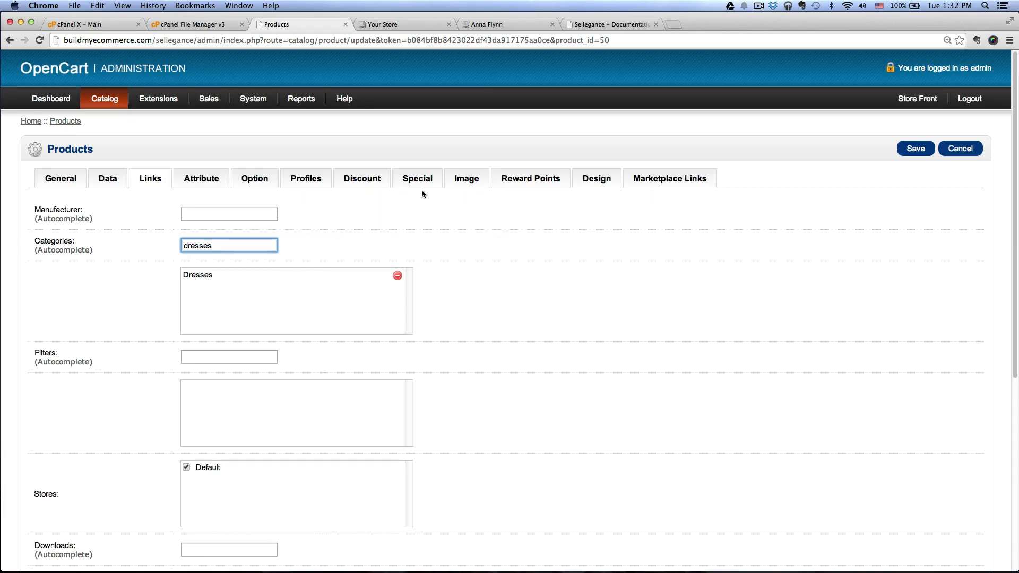
left_click(914, 149)
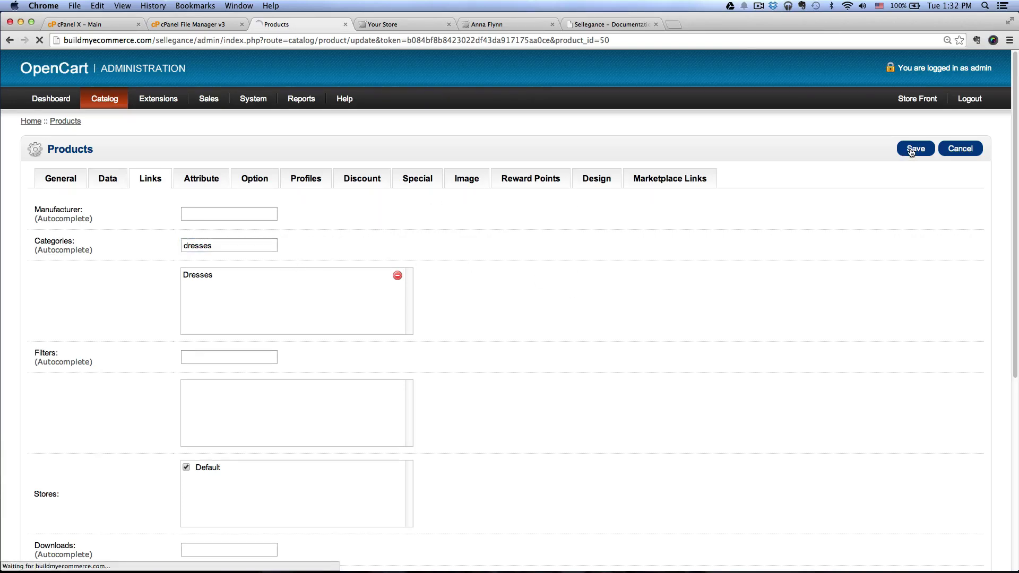
- Open the Dresses category page on the storefront and check its product listing
left_click(409, 23)
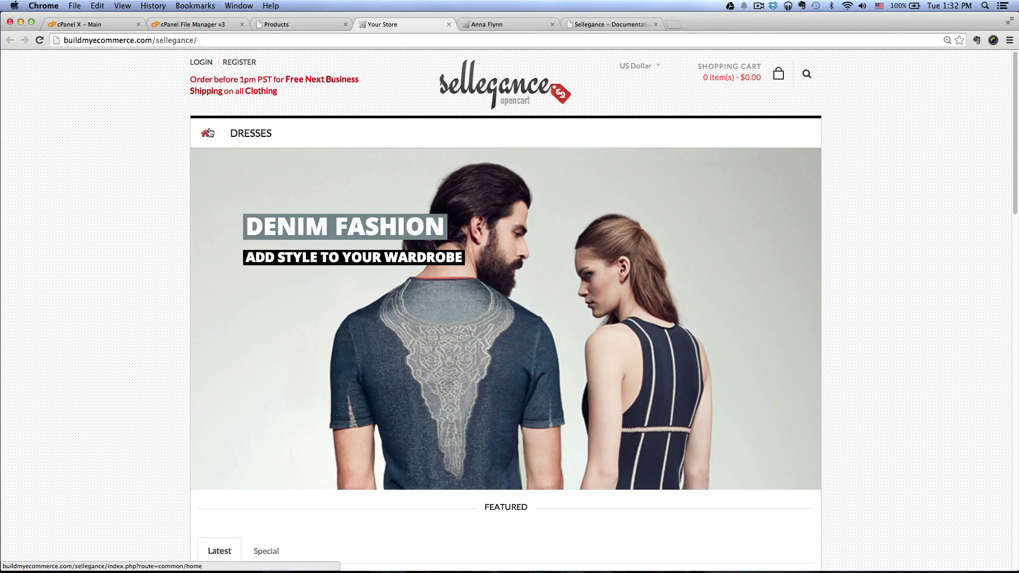
left_click(253, 136)
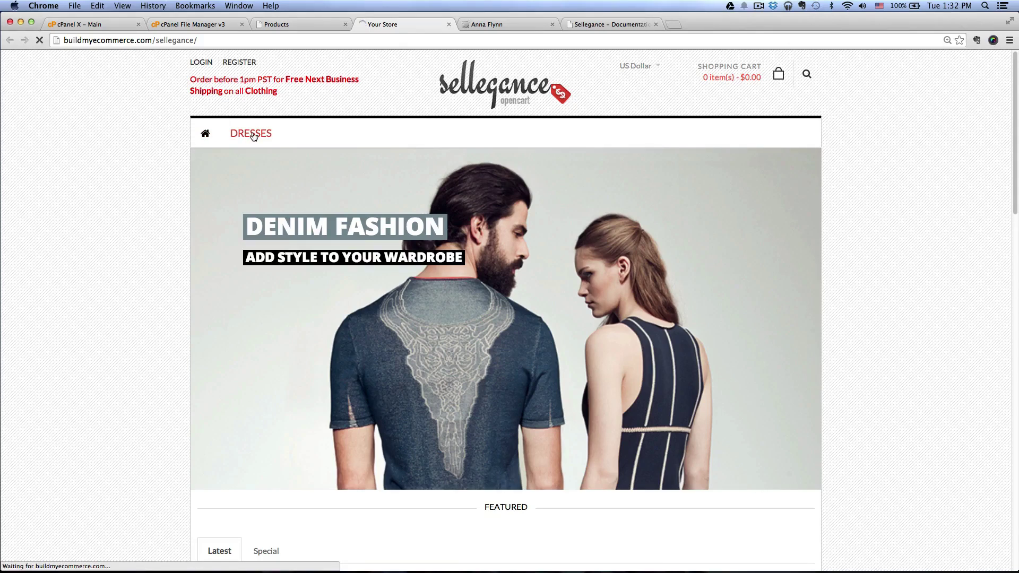
scroll(603, 352, "down", 3)
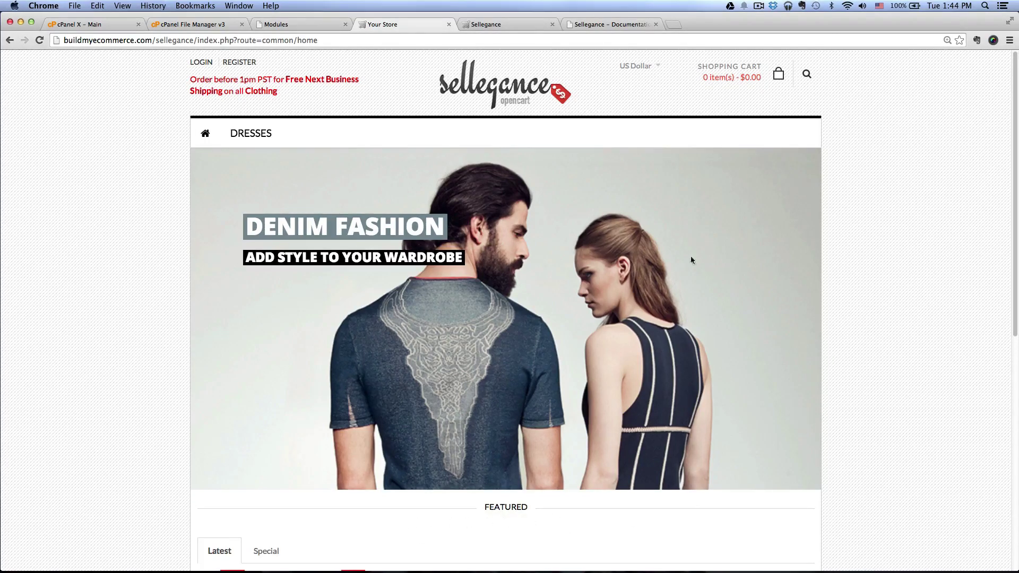
- Open the Featured module's settings in the store admin and add Anna Flynn as a featured product
left_click(304, 23)
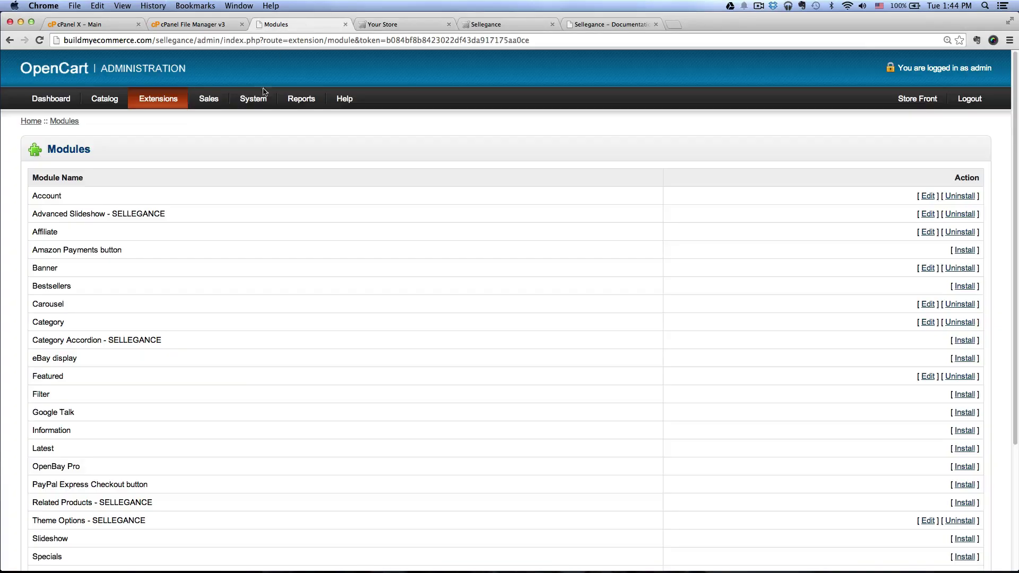
mouse_move(161, 101)
left_click(153, 120)
scroll(383, 234, "down", 3)
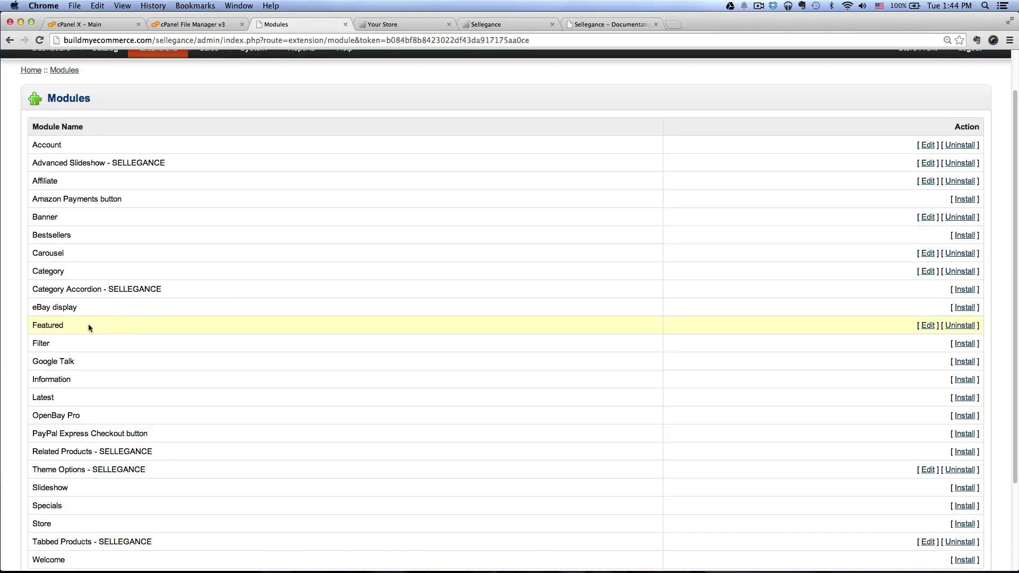
left_click(925, 326)
left_click(250, 185)
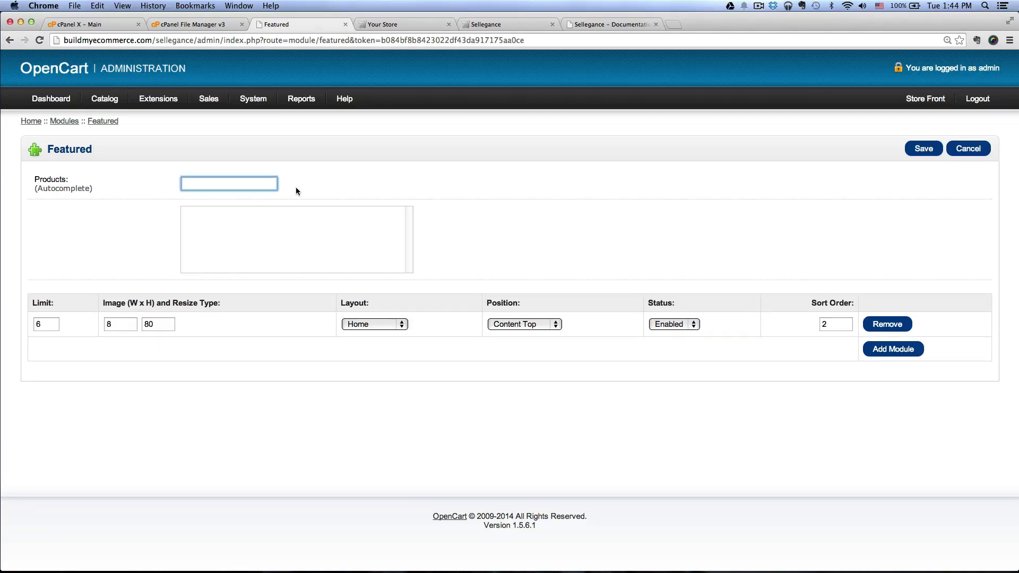
type("anna")
left_click(244, 201)
- Set the Featured module's image size to 248 wide by 171 high and save the module
left_click_drag(134, 325, 97, 323)
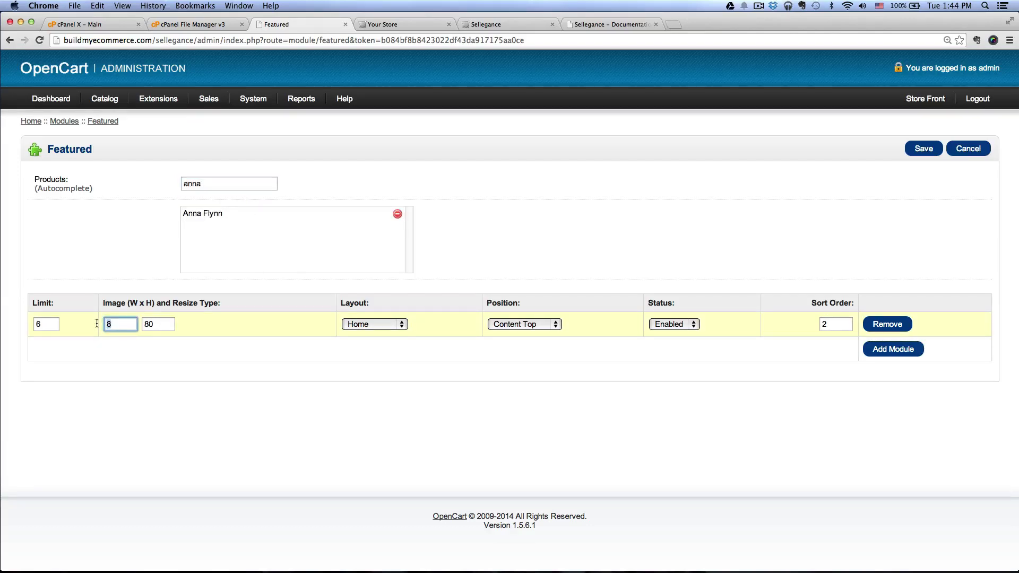
type("248")
key("Tab")
type("171")
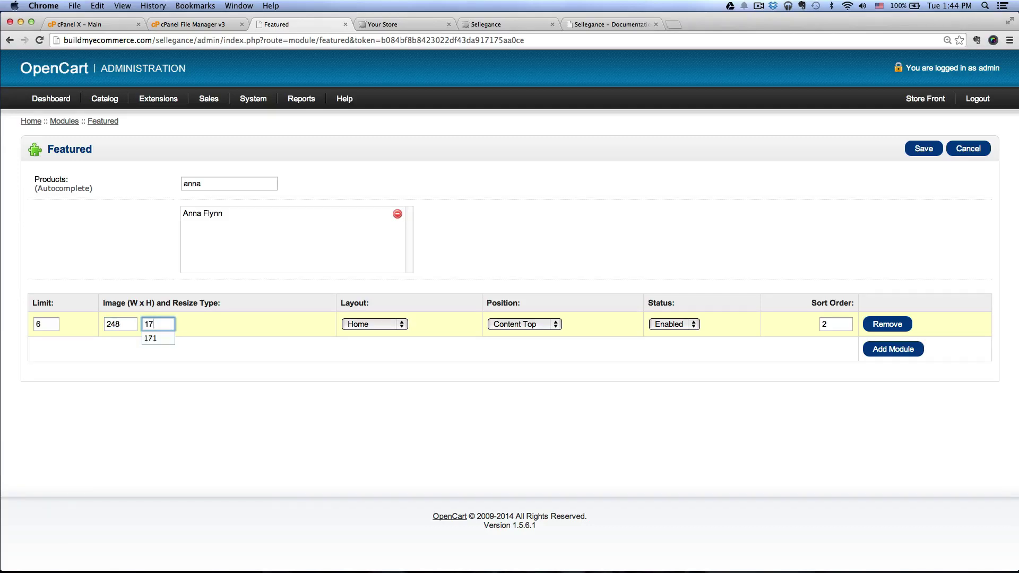
left_click(346, 407)
left_click(924, 150)
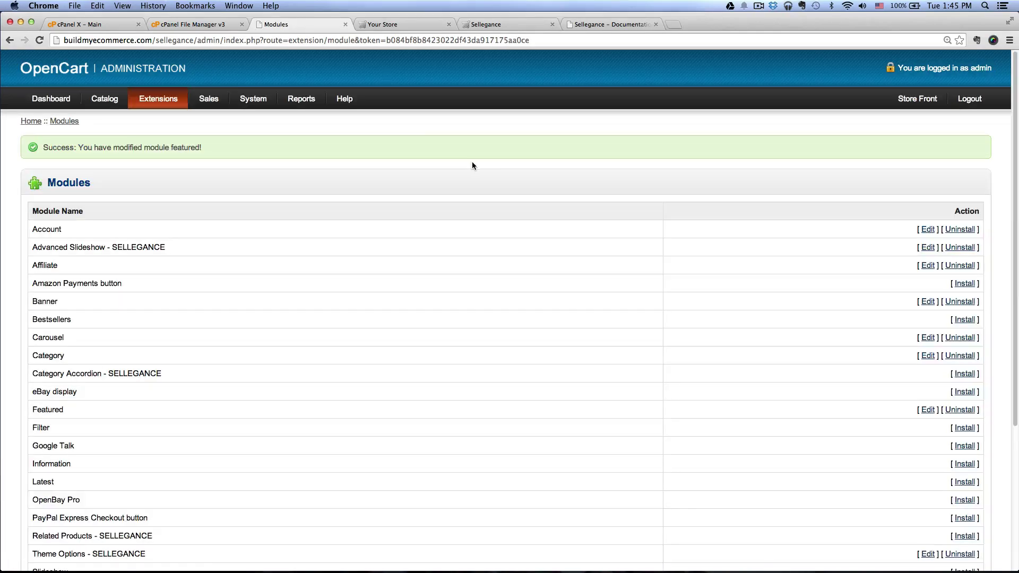
- Reload the storefront home page and check the Featured section and the product tabs below it
left_click(395, 23)
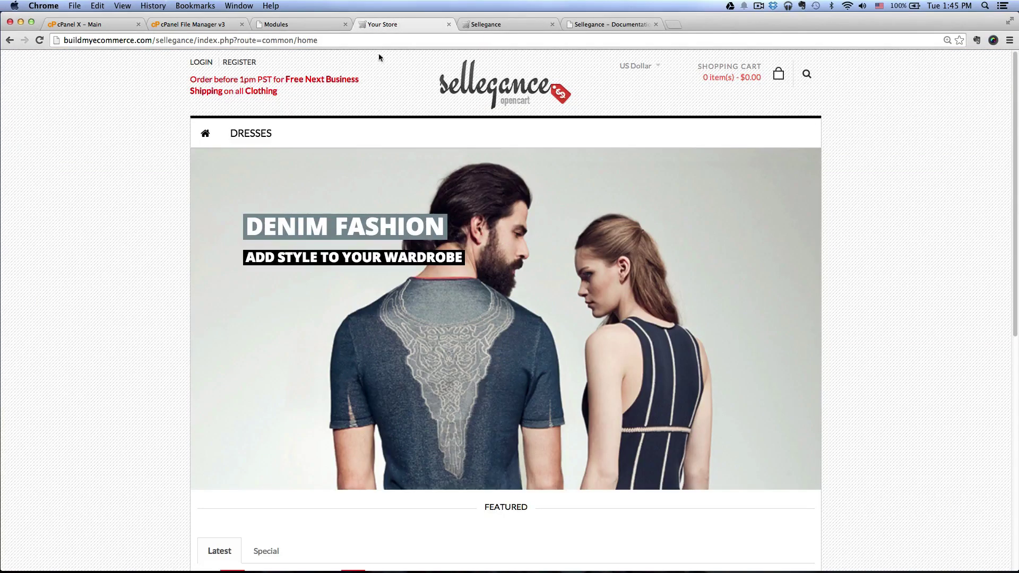
left_click(40, 41)
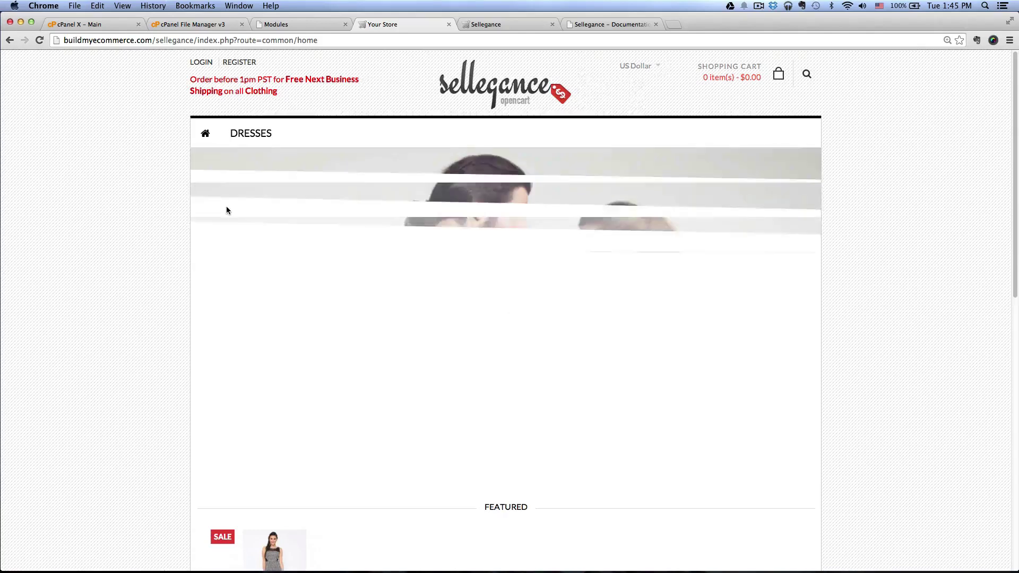
scroll(160, 196, "down", 5)
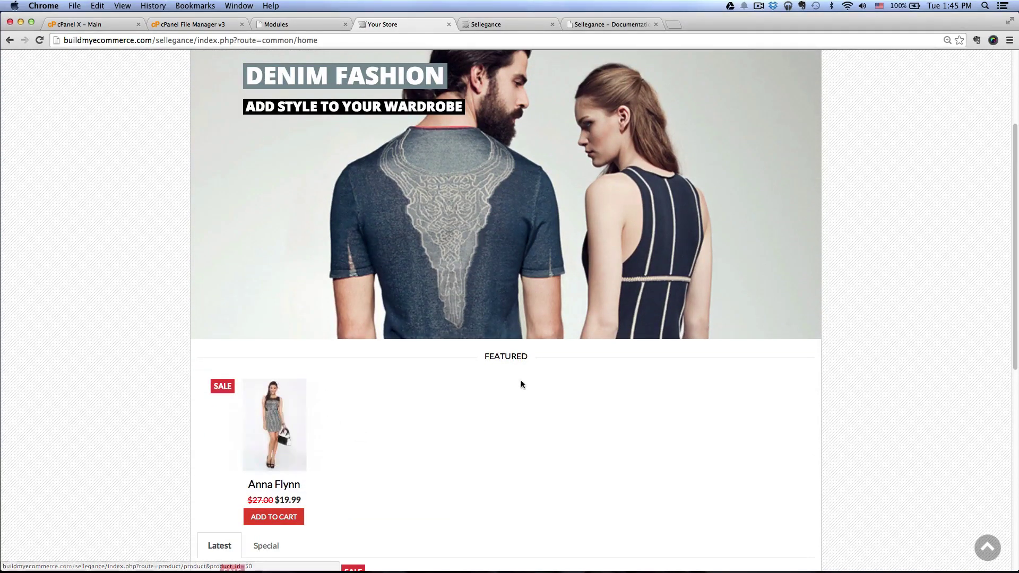
scroll(868, 411, "down", 3)
scroll(869, 410, "down", 4)
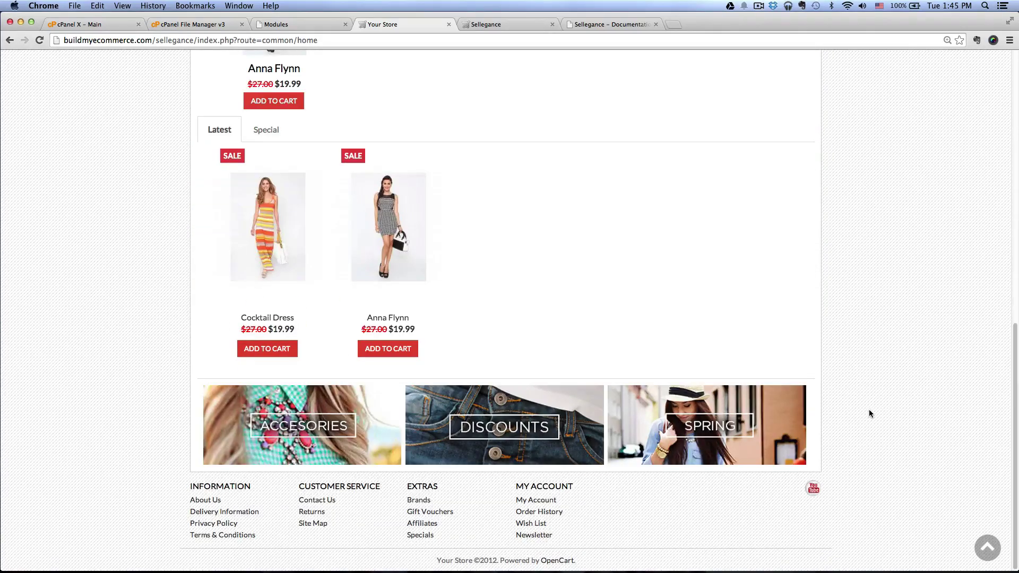